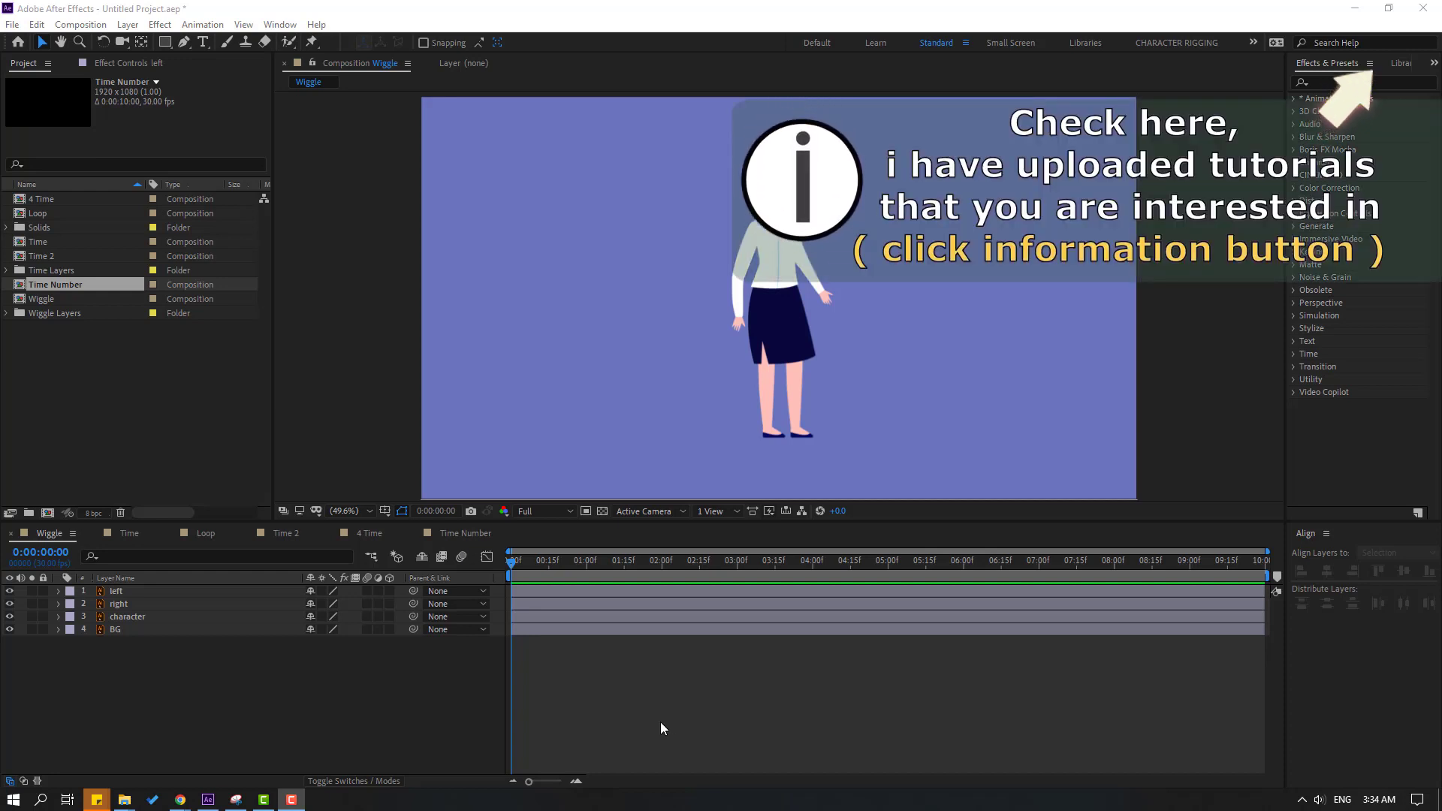
Select the 'left' arm layer and turn on its Solo switch.
{"action": "left_click", "coordinate": [115, 594]}
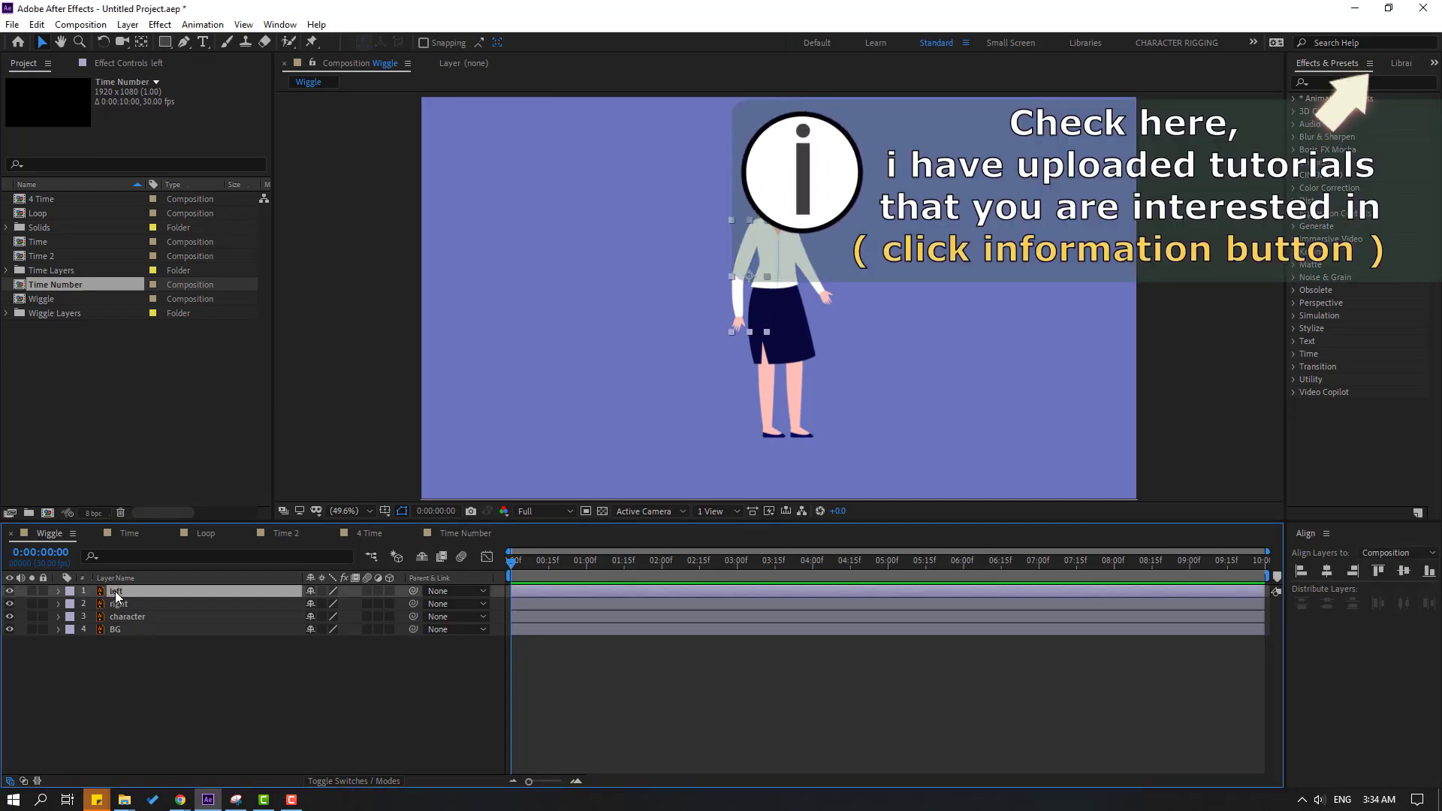
{"action": "left_click", "coordinate": [32, 590]}
Zoom to 100%, drag the left arm's anchor point up to its shoulder, and unsolo it.
{"action": "key", "text": "slash"}
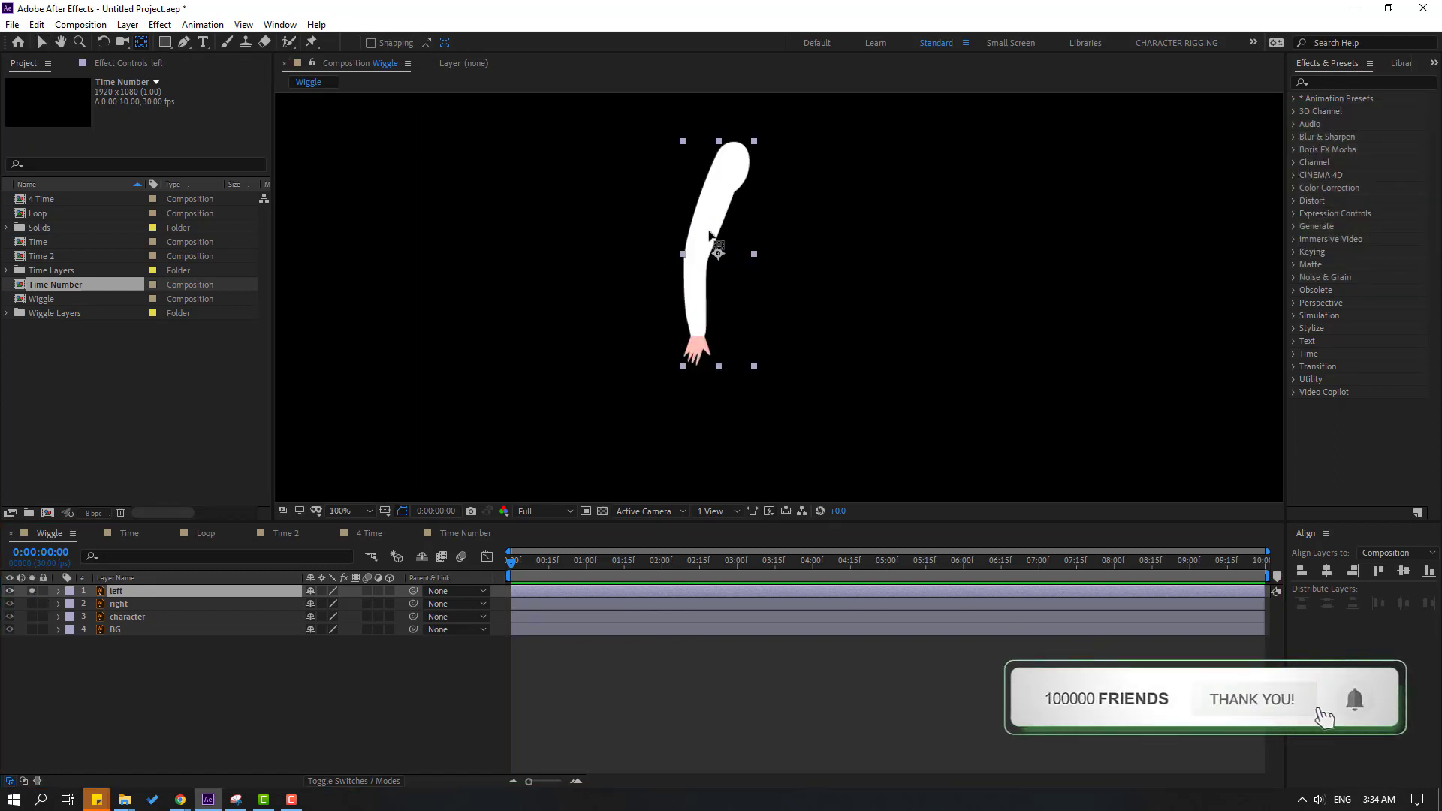
{"action": "left_click_drag", "start_coordinate": [718, 254], "coordinate": [746, 153]}
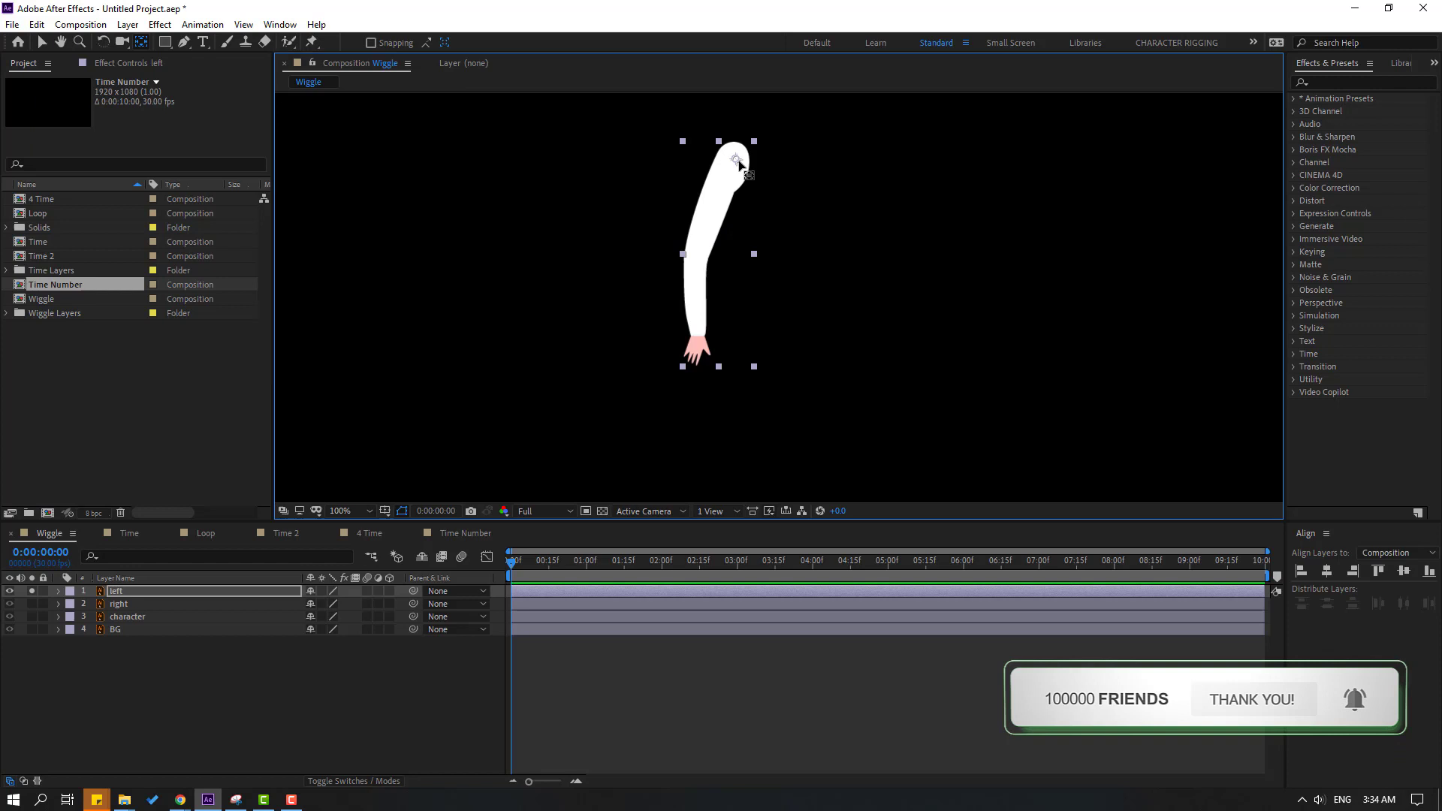
{"action": "left_click", "coordinate": [42, 42]}
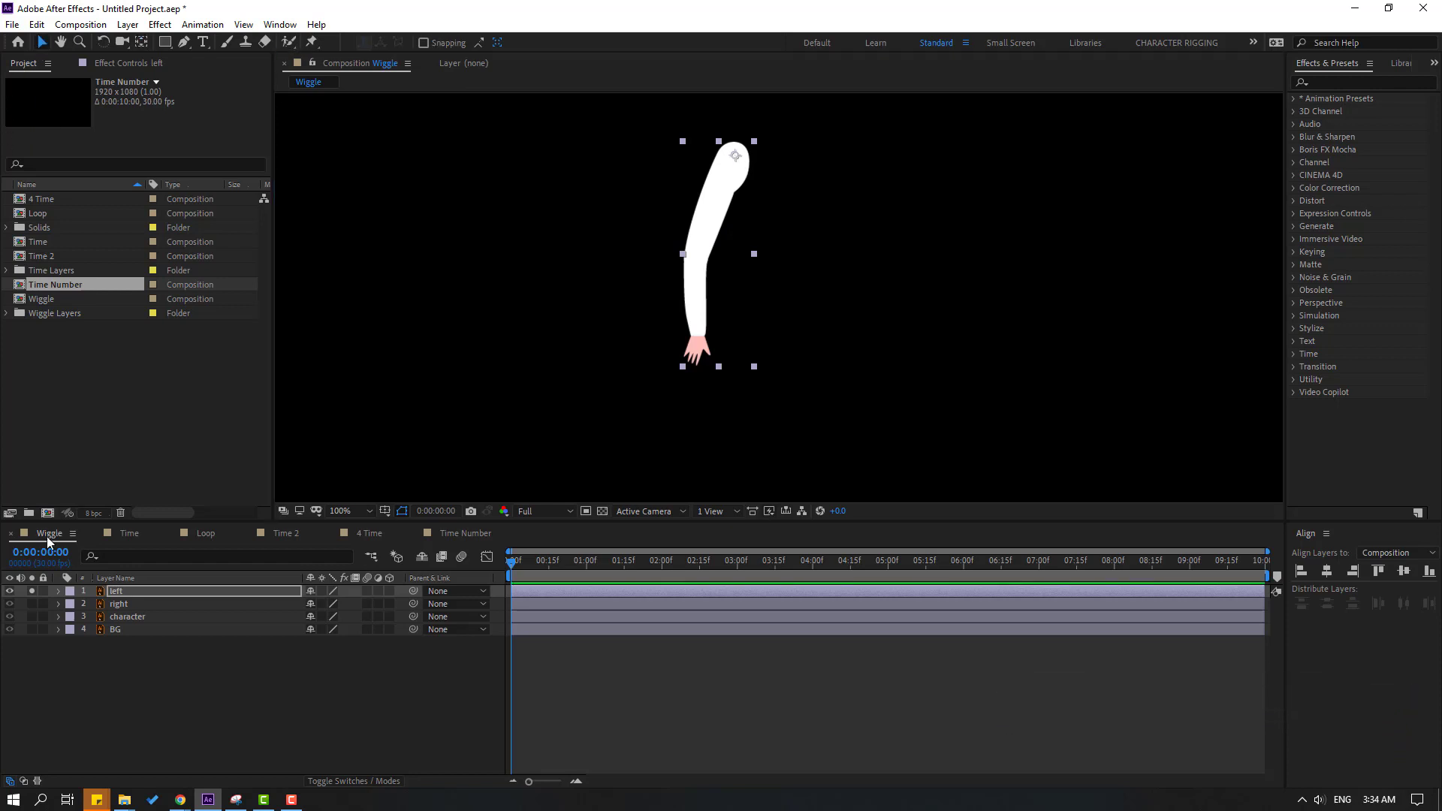
{"action": "left_click", "coordinate": [32, 591]}
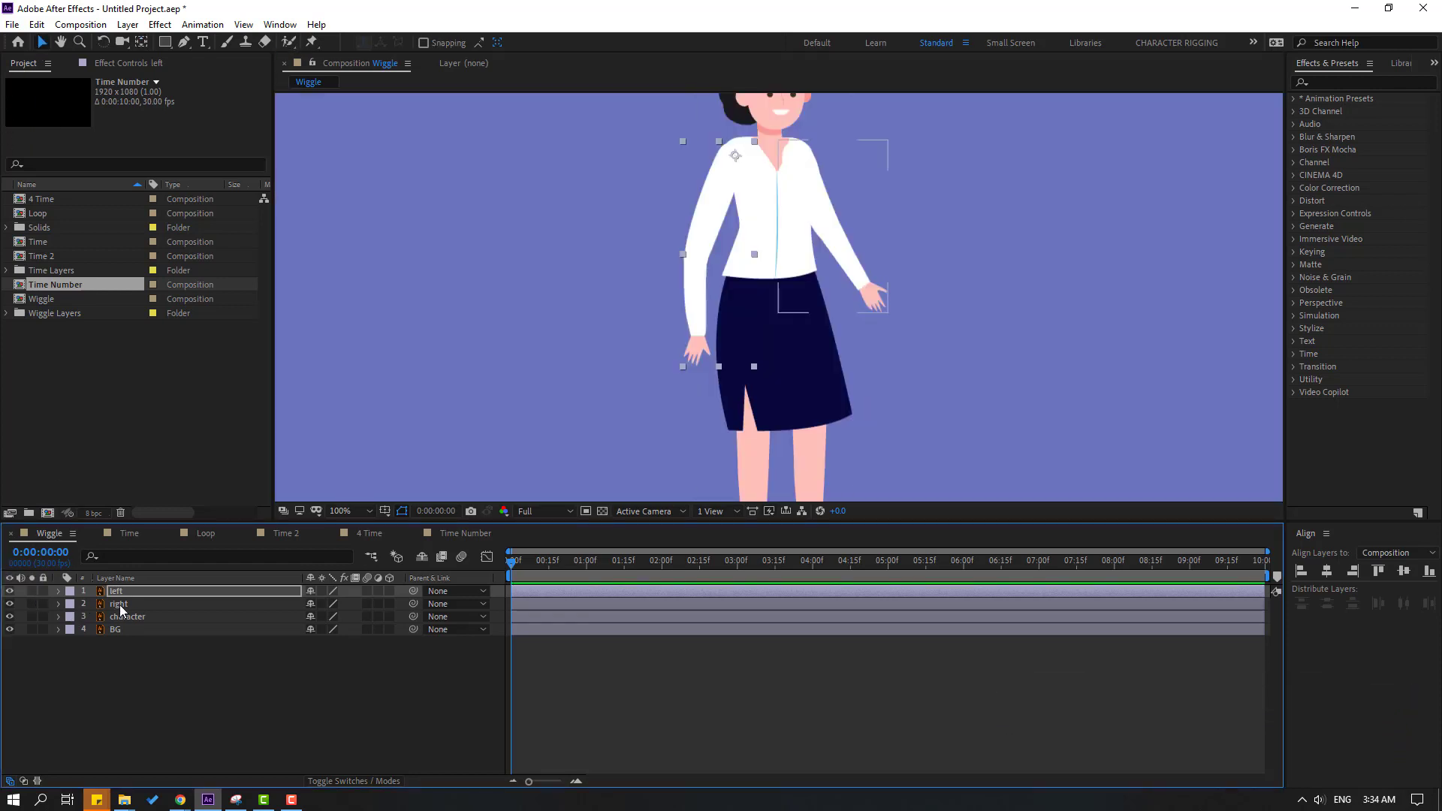
Move the right arm's anchor point to its shoulder, unsolo it, and select both arm layers.
{"action": "left_click", "coordinate": [46, 605]}
{"action": "left_click", "coordinate": [32, 604]}
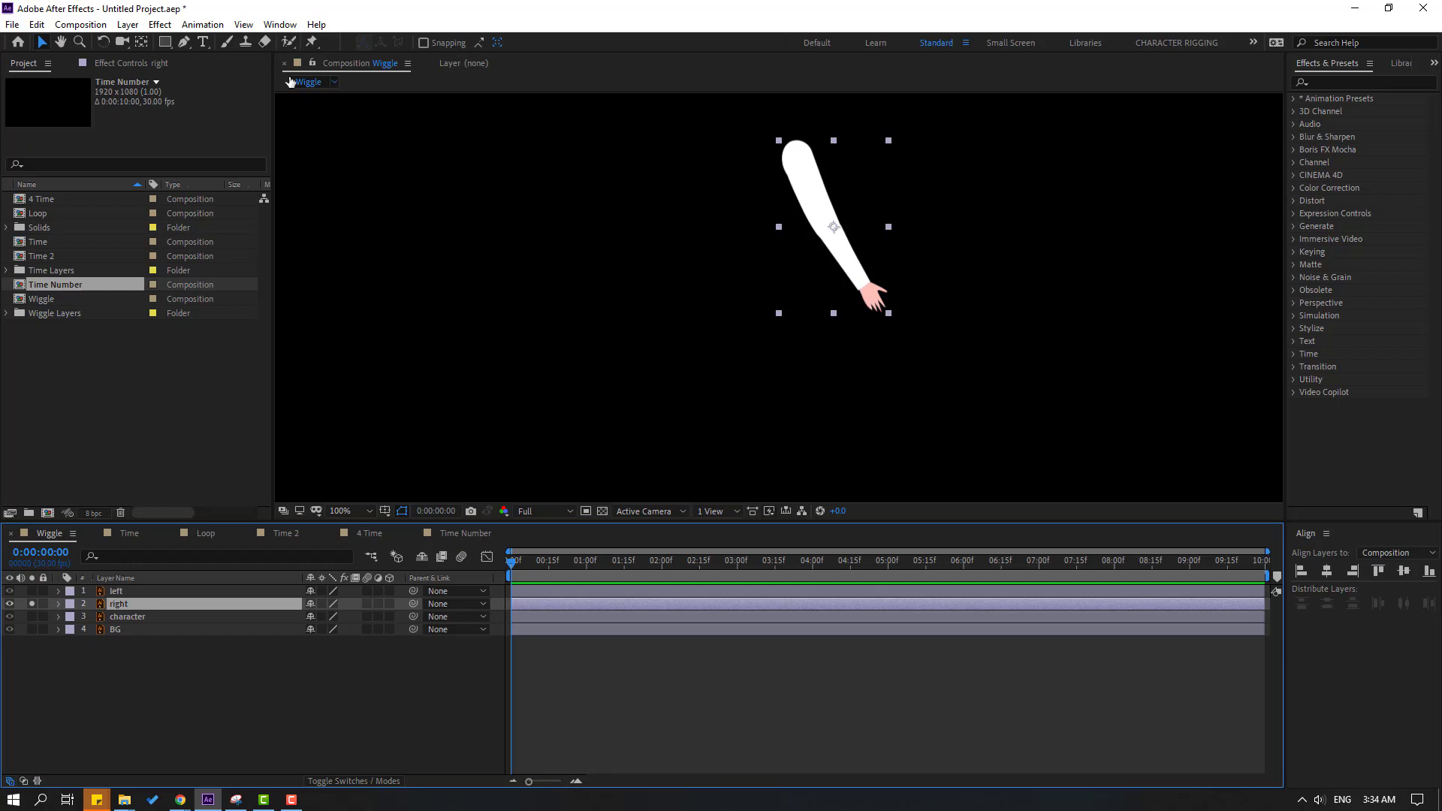
{"action": "left_click", "coordinate": [142, 43]}
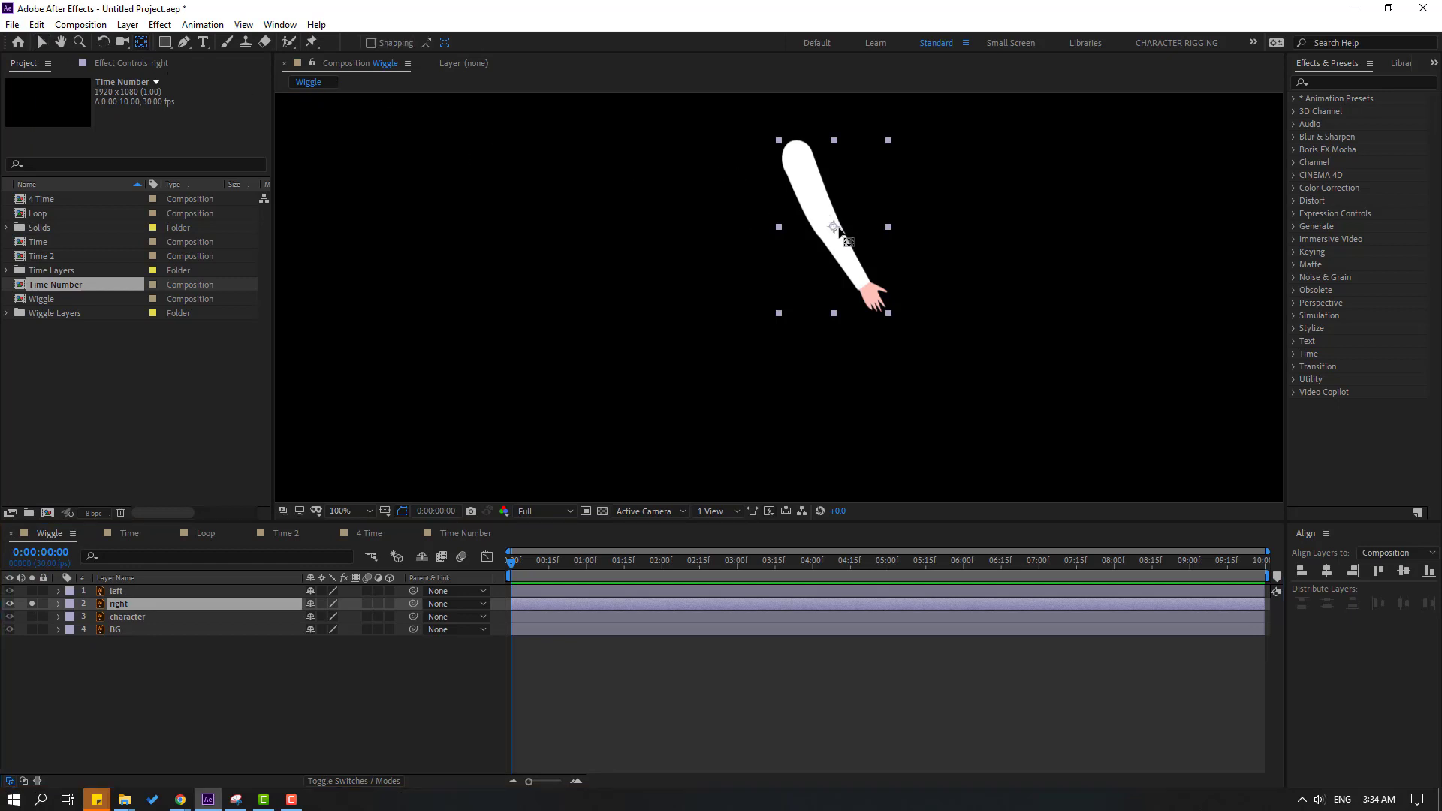
{"action": "left_click_drag", "start_coordinate": [835, 228], "coordinate": [796, 155]}
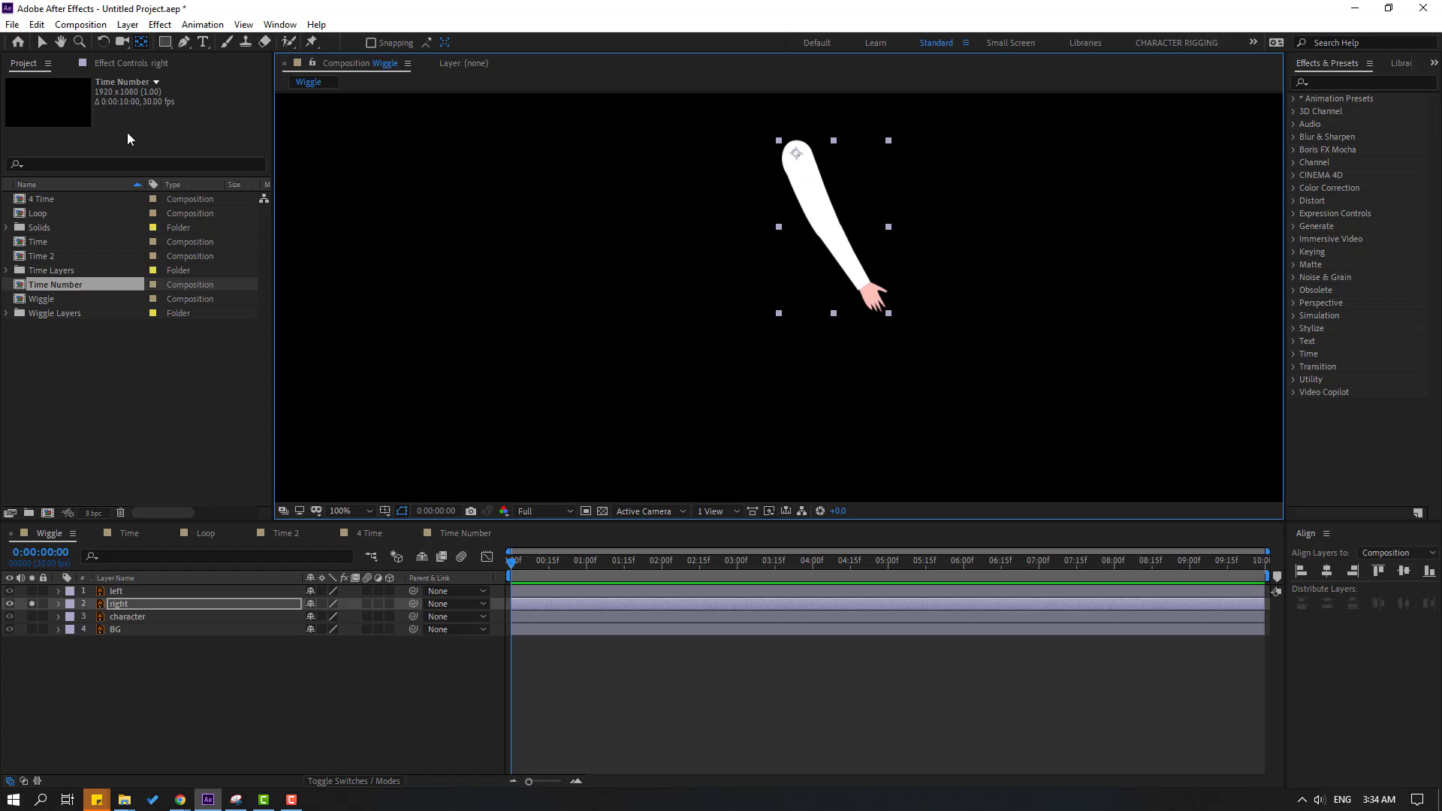
{"action": "key", "text": "v"}
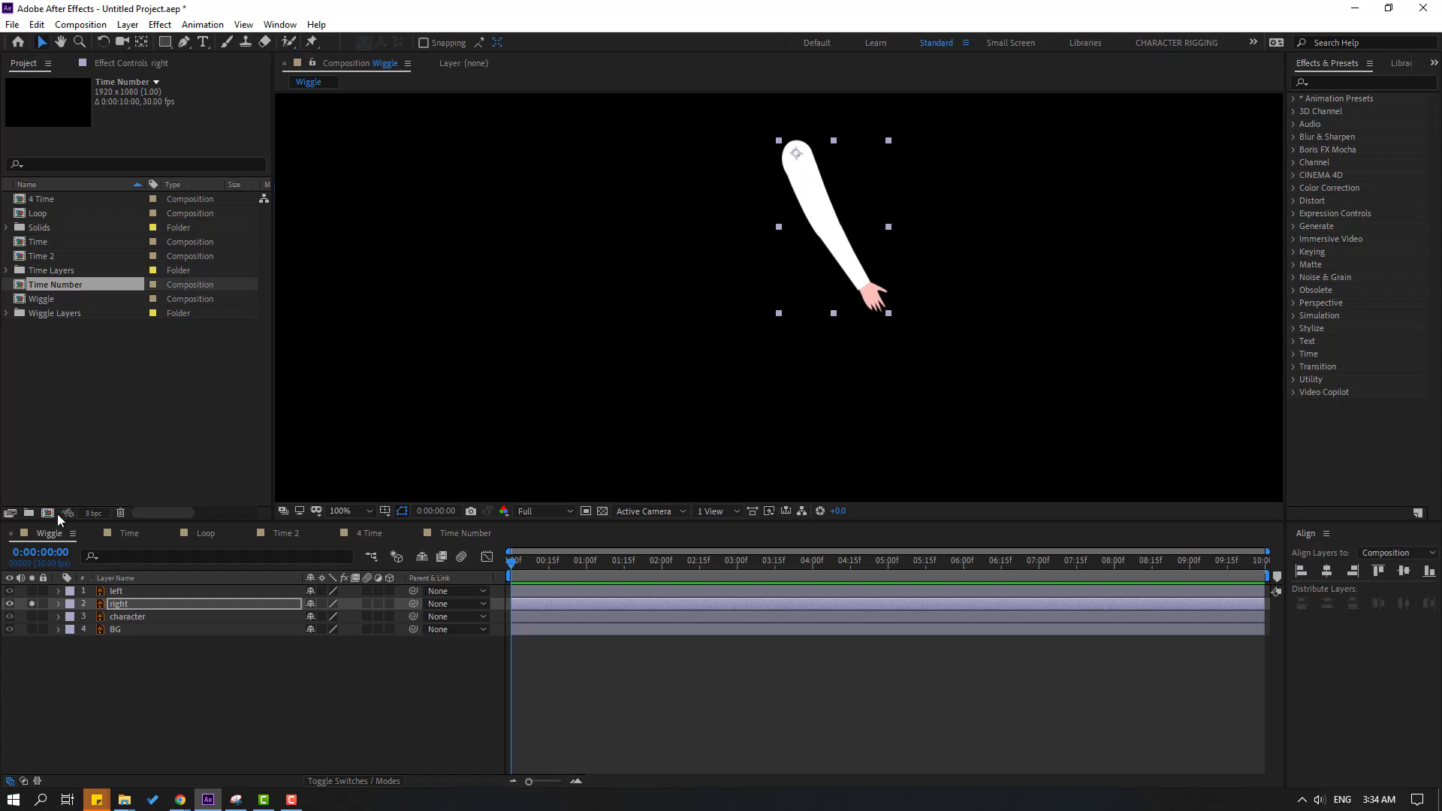
{"action": "left_click", "coordinate": [32, 603]}
{"action": "left_click", "coordinate": [111, 718]}
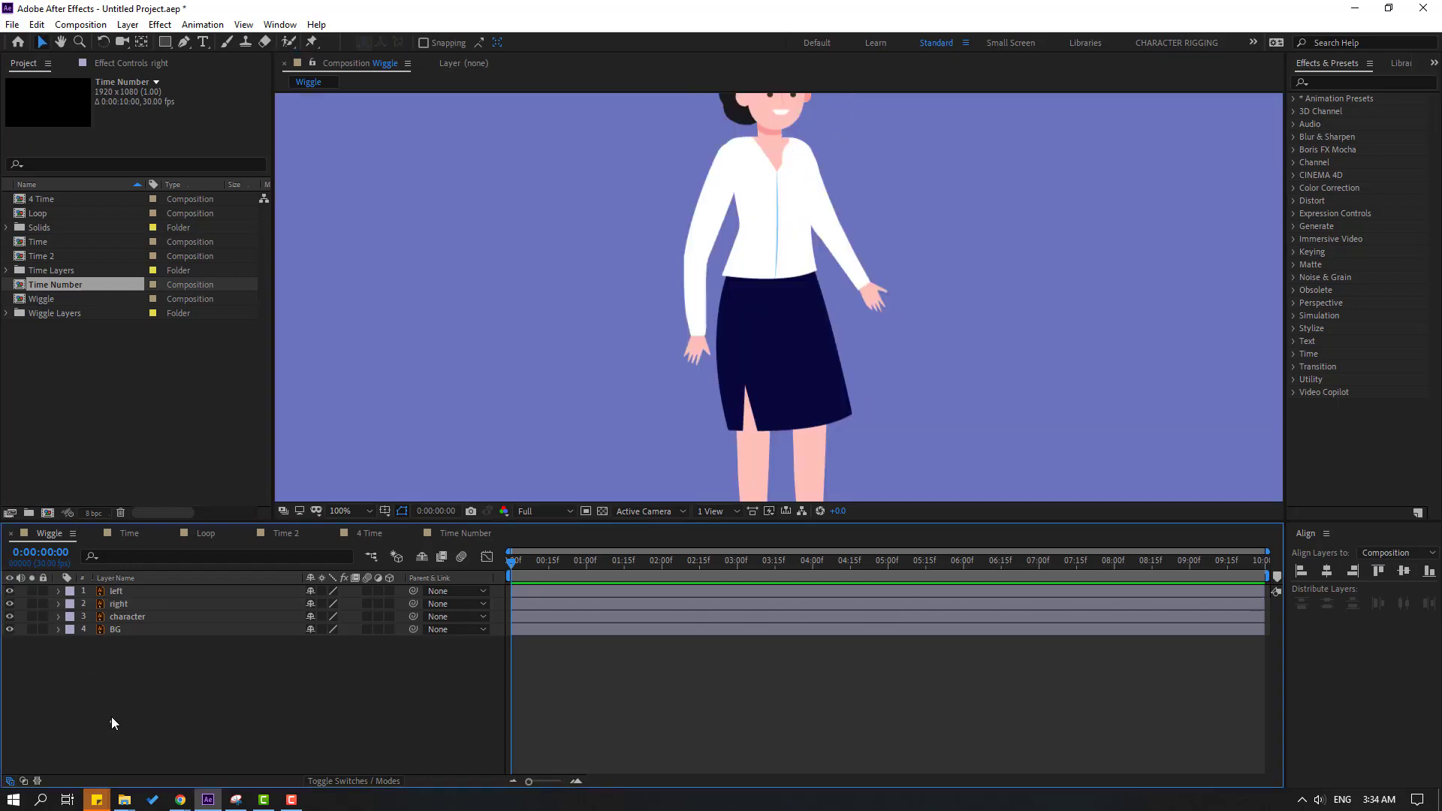
{"action": "left_click", "coordinate": [123, 591]}
{"action": "left_click", "coordinate": [123, 605], "text": "ctrl"}
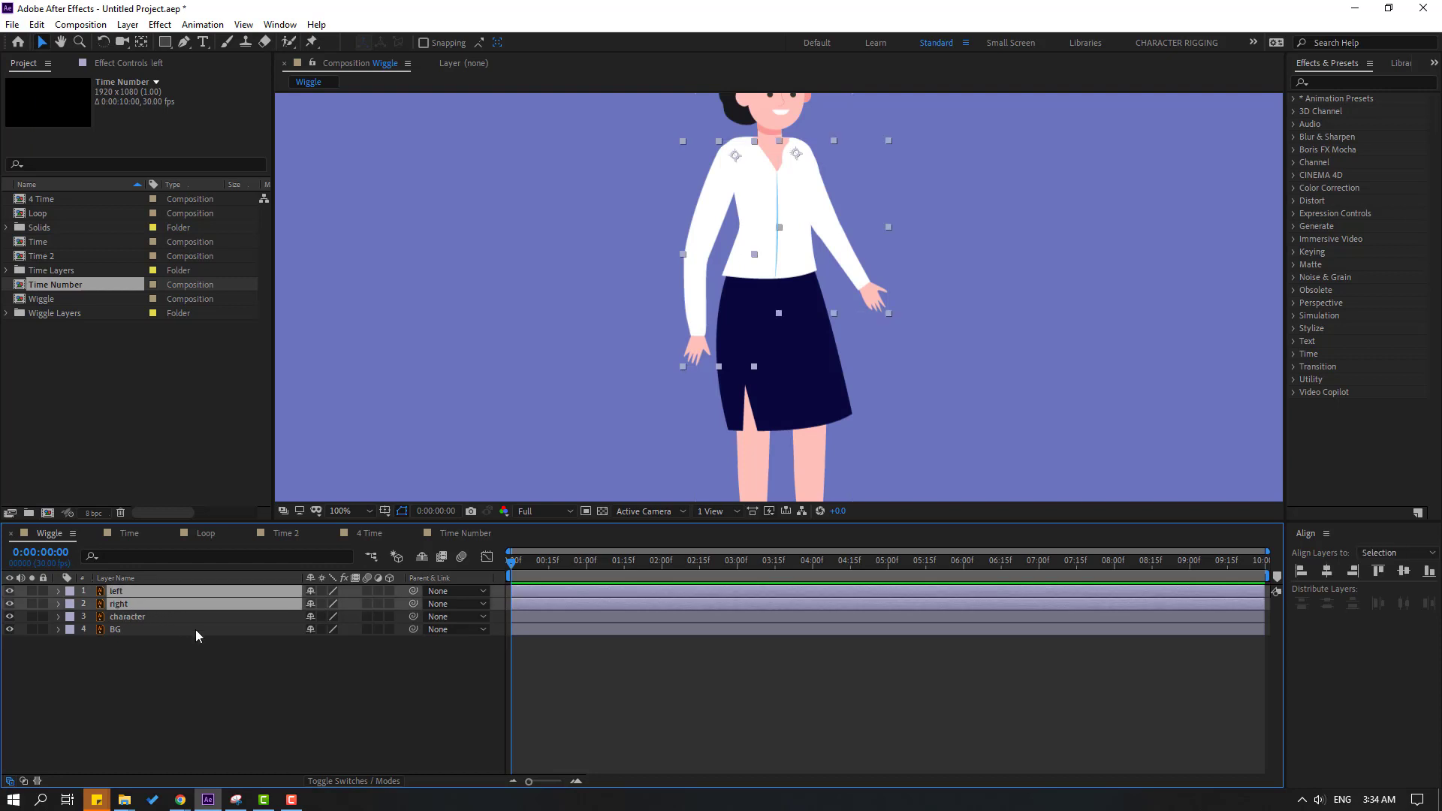
Show the arms' Rotation, give the left arm a wiggle(1,9) expression, and preview it.
{"action": "key", "text": "r"}
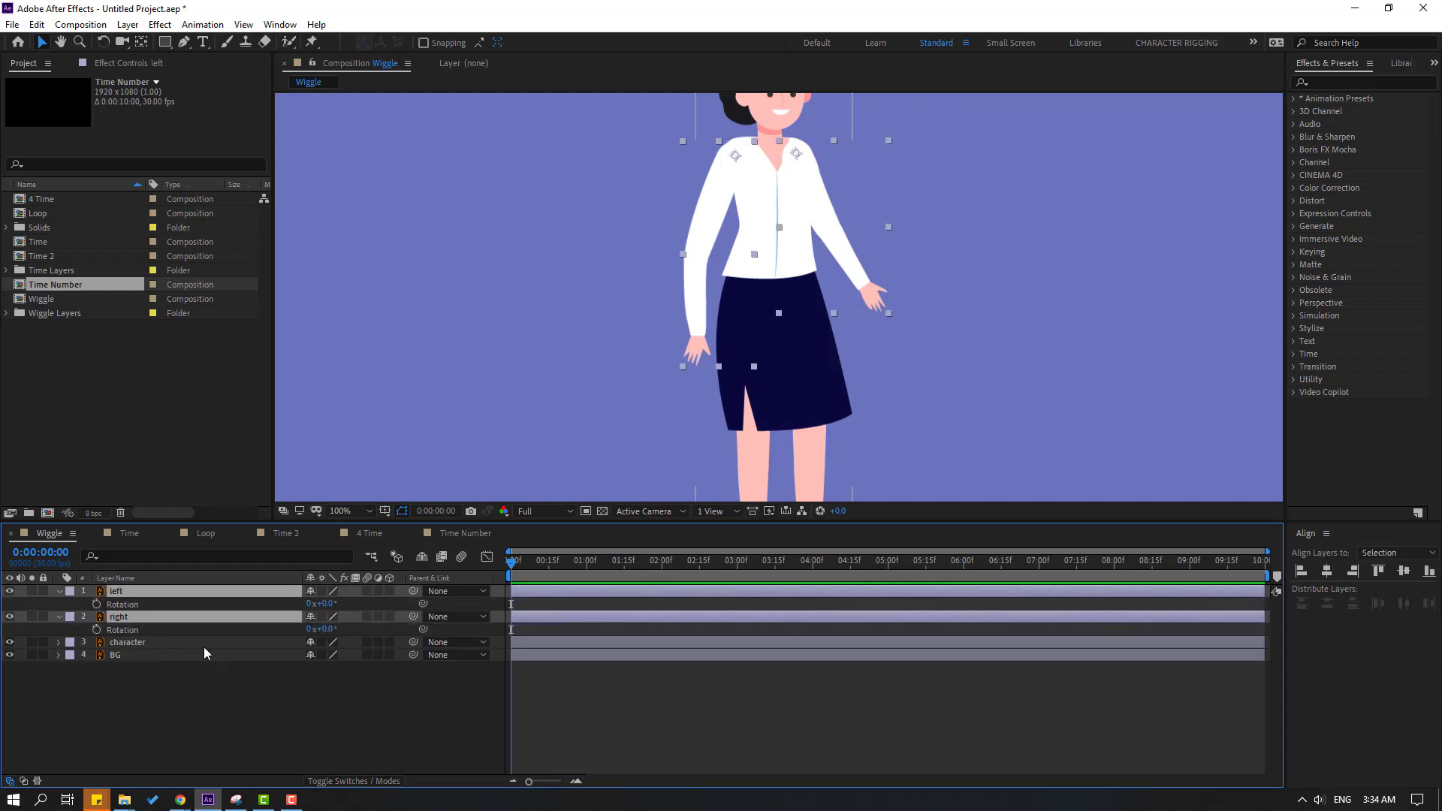
{"action": "left_click", "coordinate": [129, 706]}
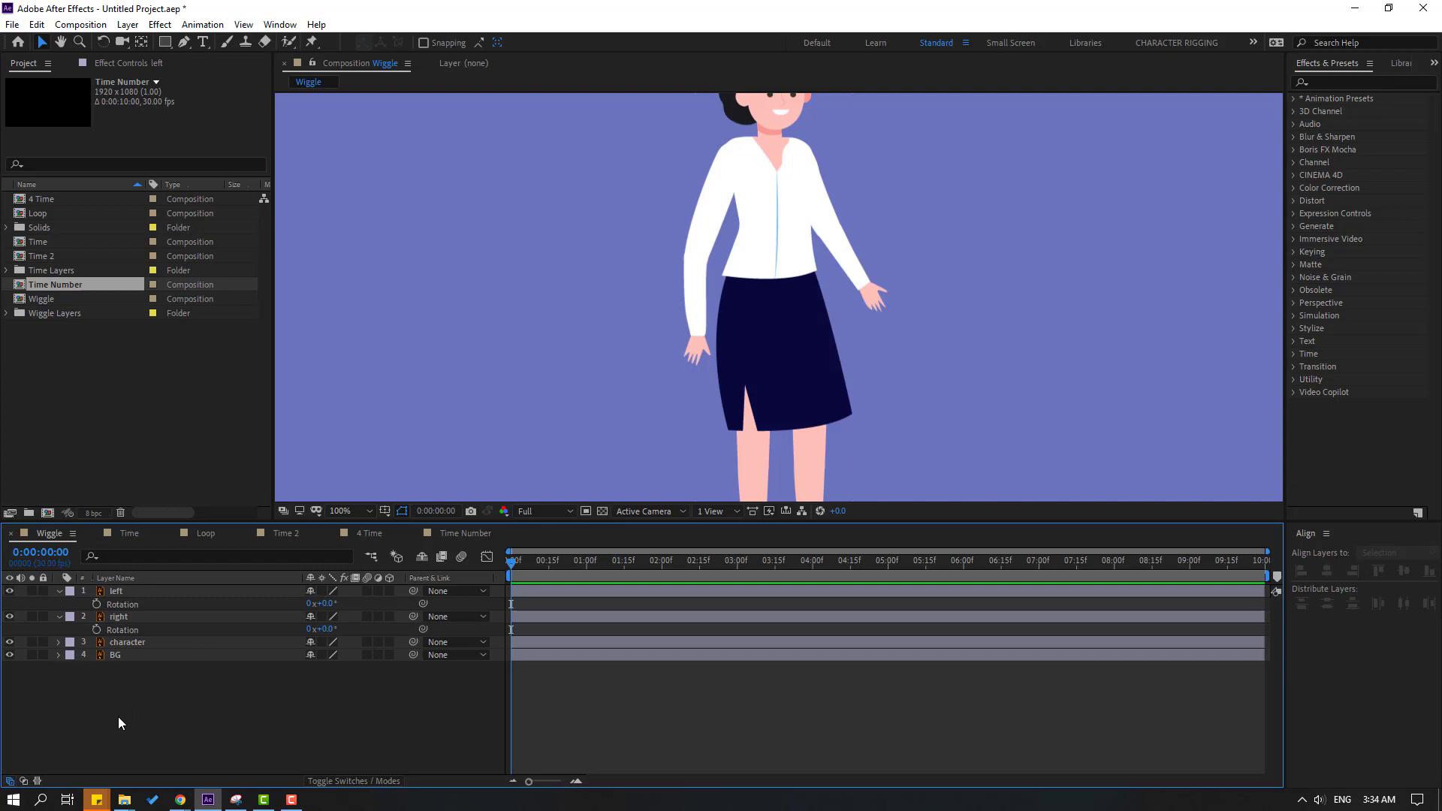
{"action": "left_click", "coordinate": [96, 604], "text": "alt"}
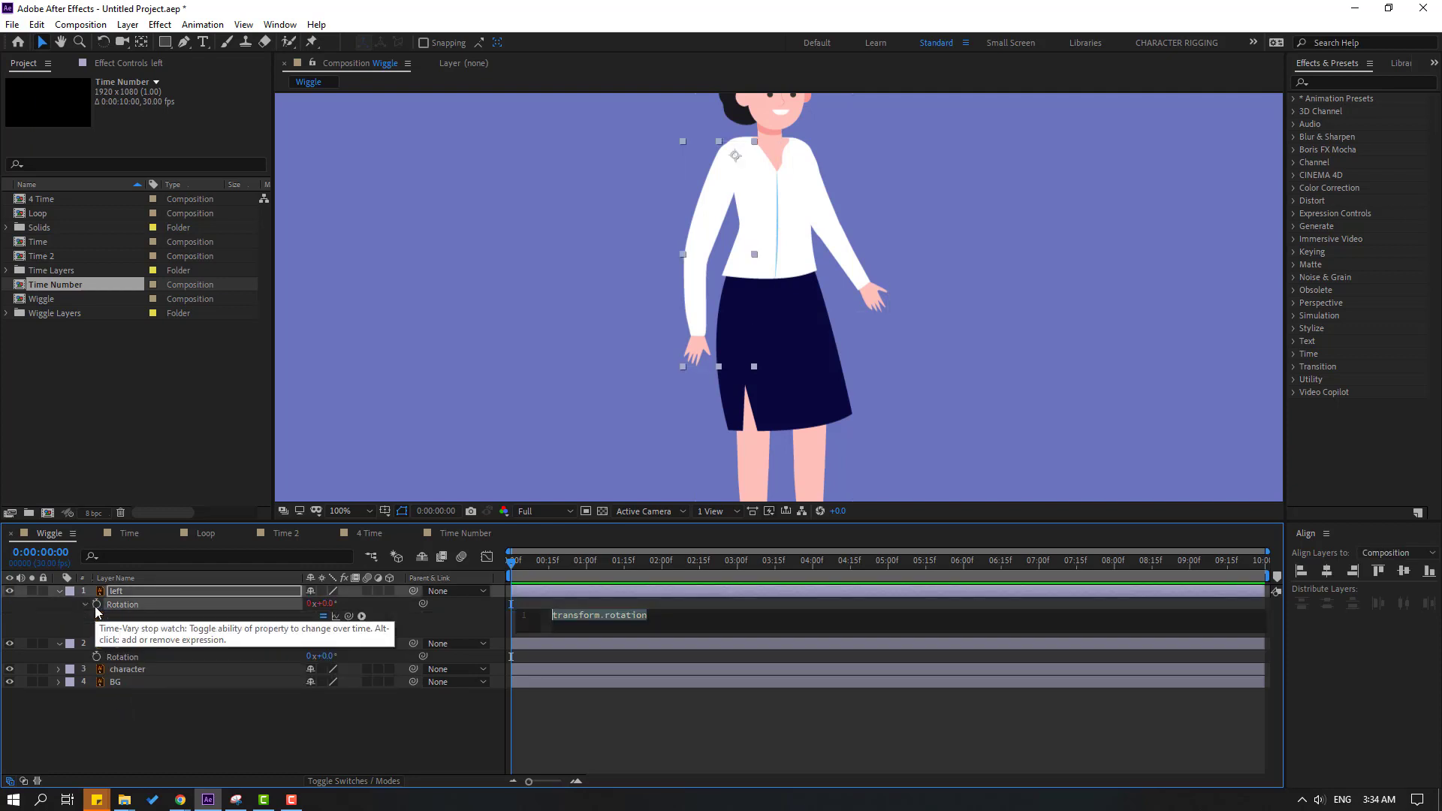
{"action": "type", "text": "wiggle("}
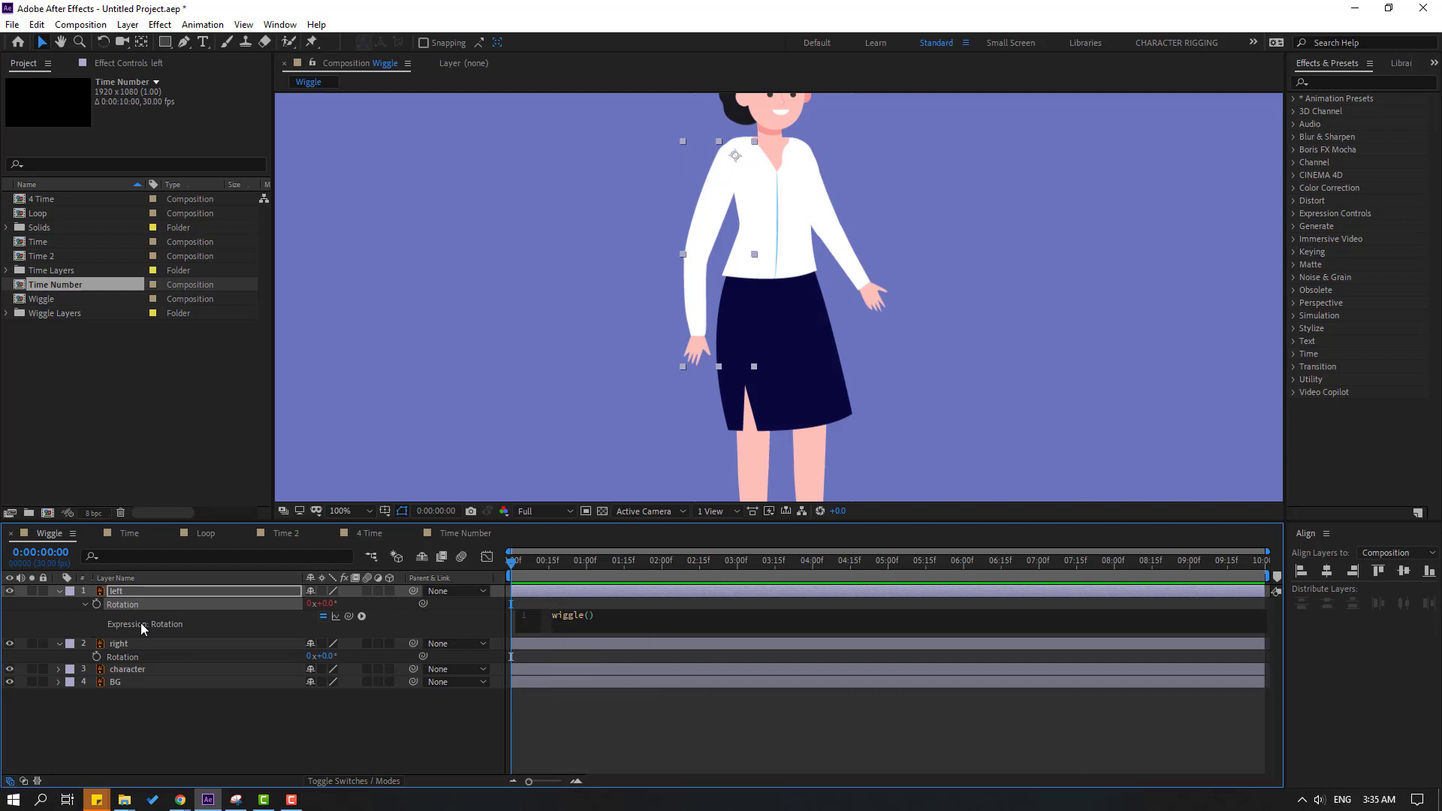
{"action": "type", "text": "1,9"}
{"action": "left_click", "coordinate": [768, 734]}
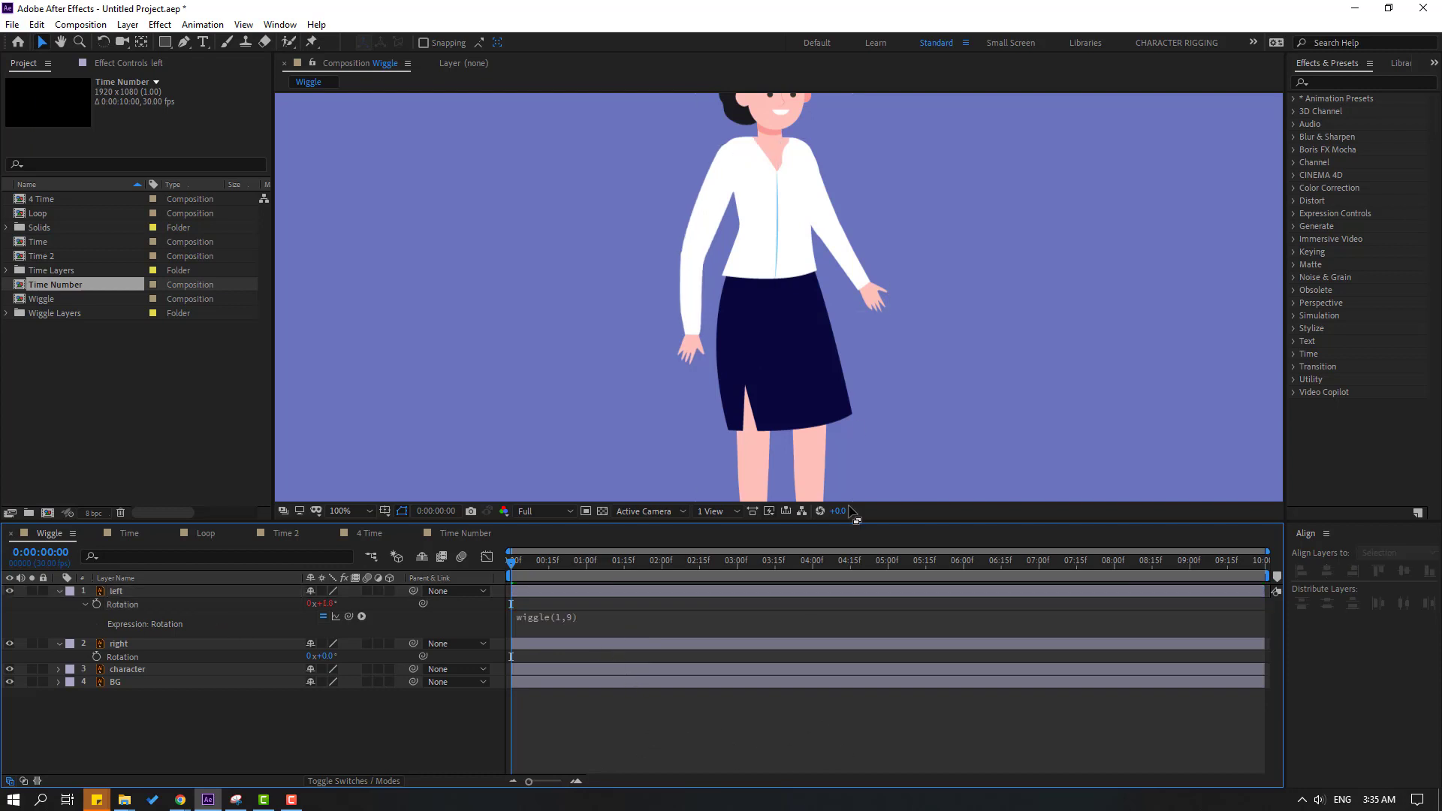
{"action": "key", "text": "space"}
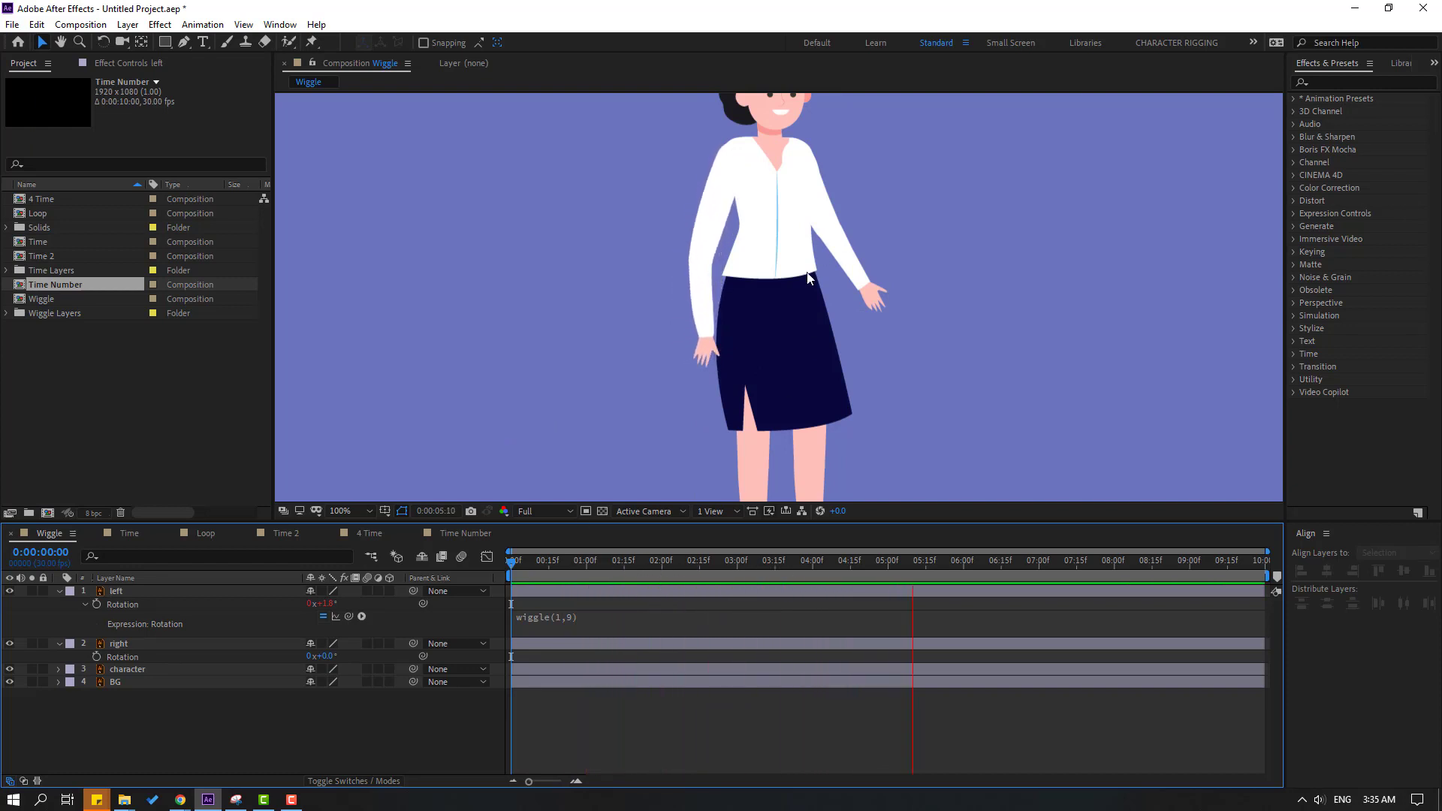
Add wiggle(1,12) to the right arm's Rotation, preview both arms, and set magnification to Fit.
{"action": "left_click", "coordinate": [617, 560]}
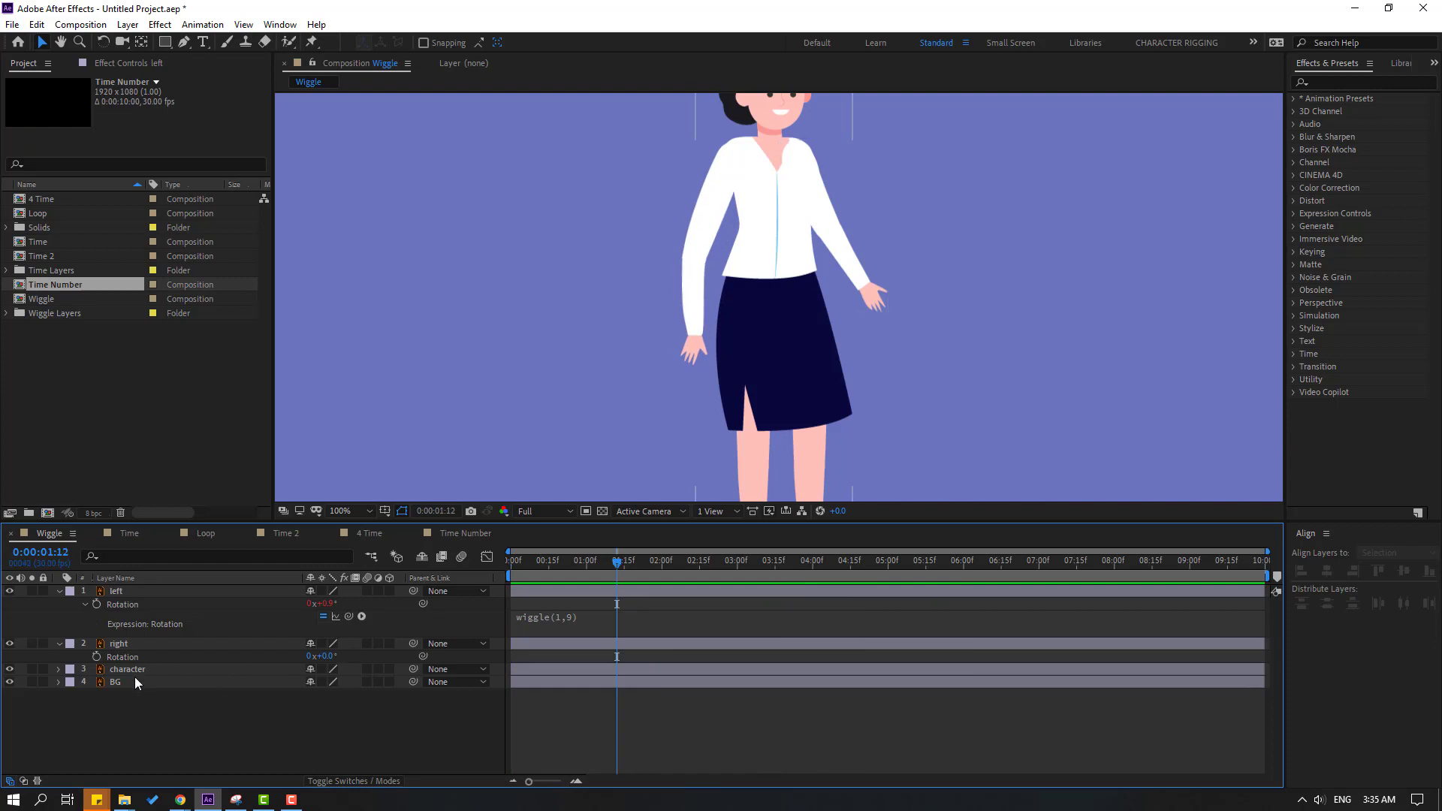
{"action": "left_click", "coordinate": [96, 659], "text": "alt"}
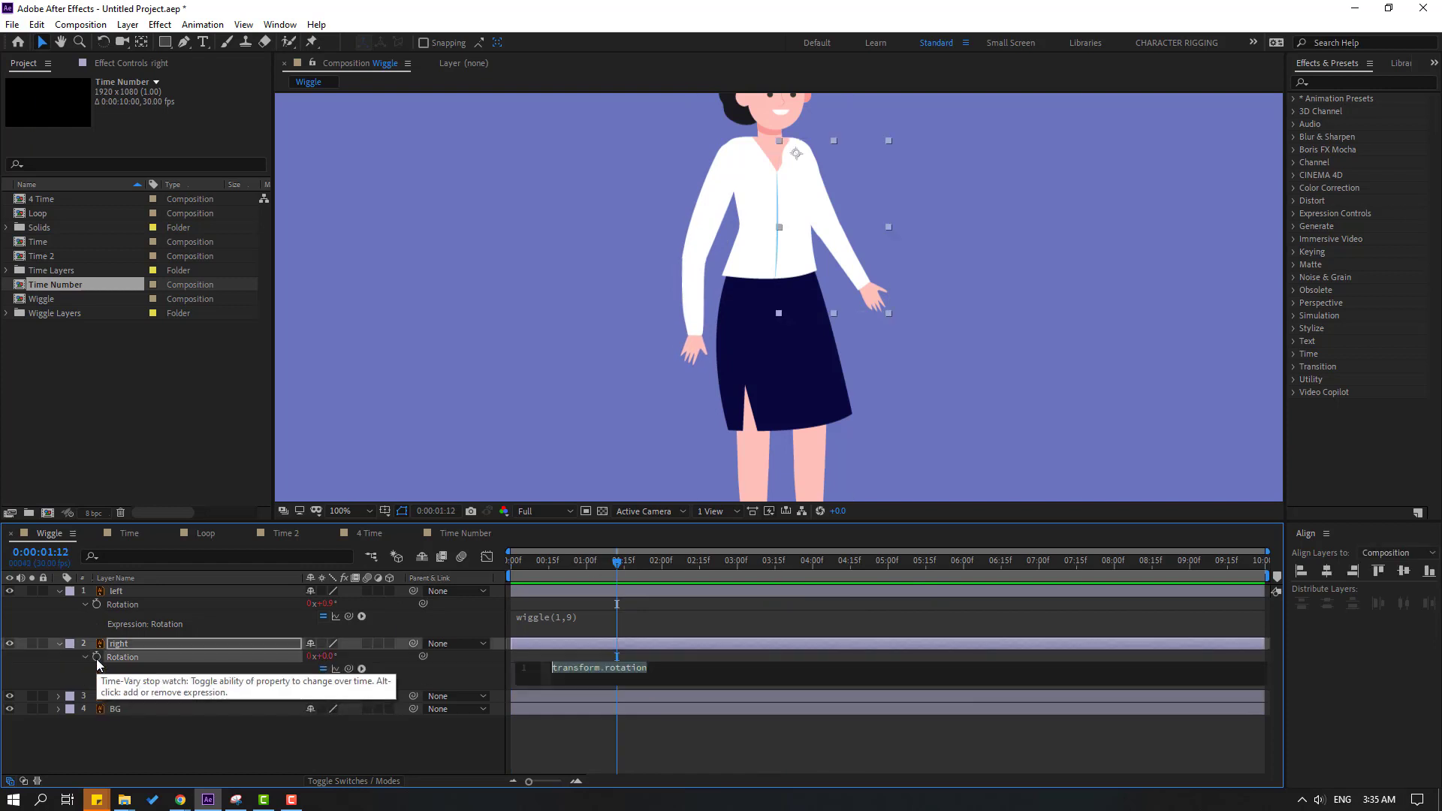
{"action": "type", "text": "wiggle"}
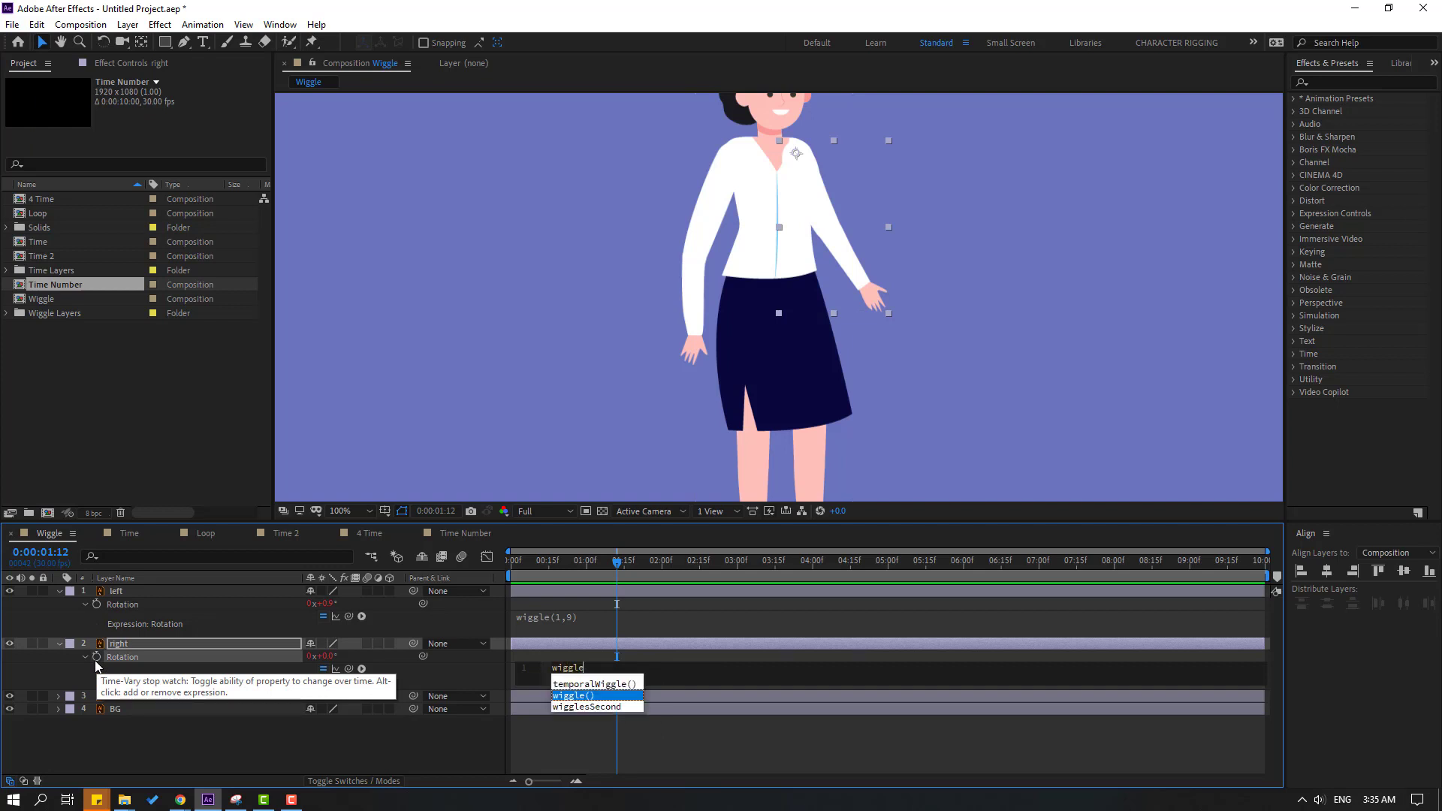
{"action": "key", "text": "Return"}
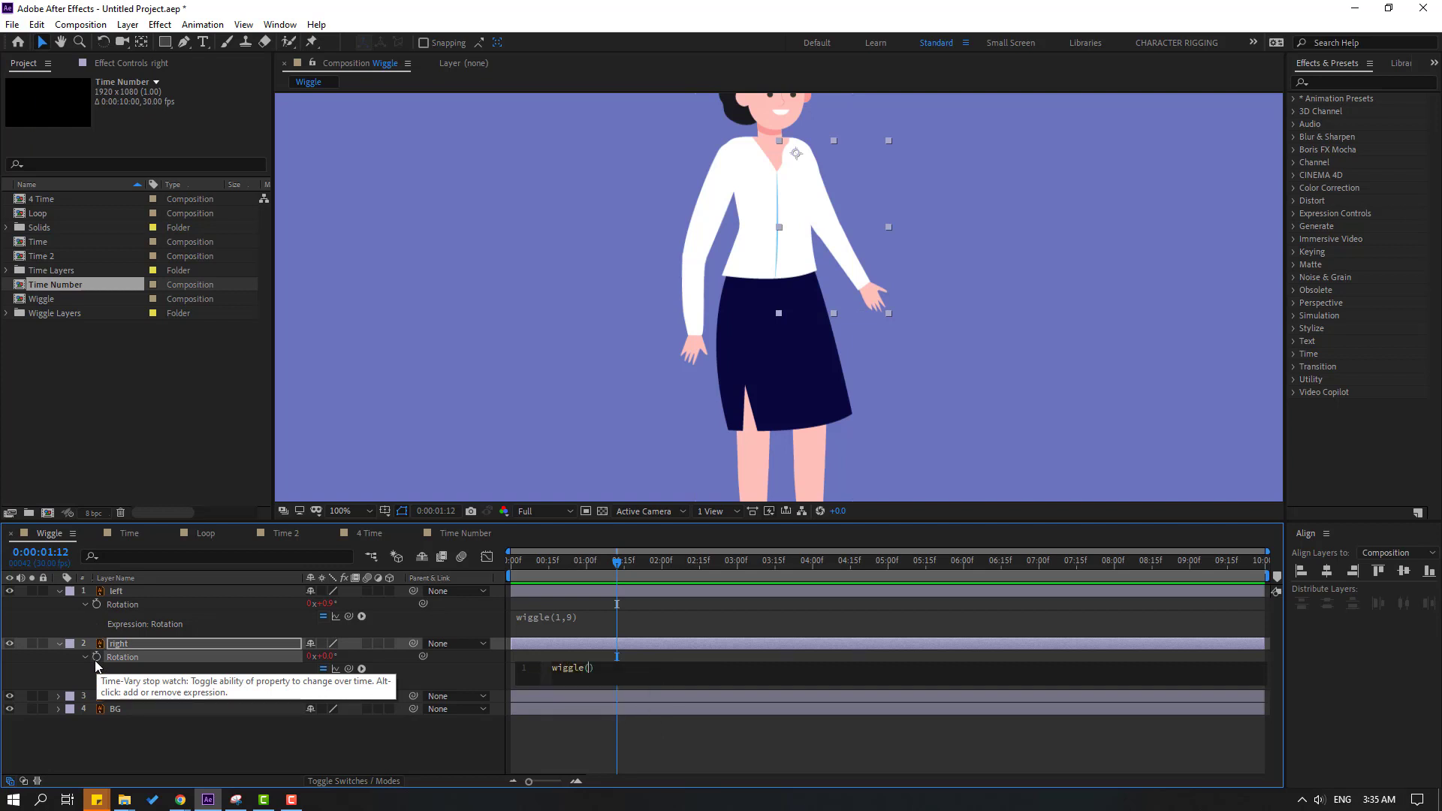
{"action": "type", "text": "1,12"}
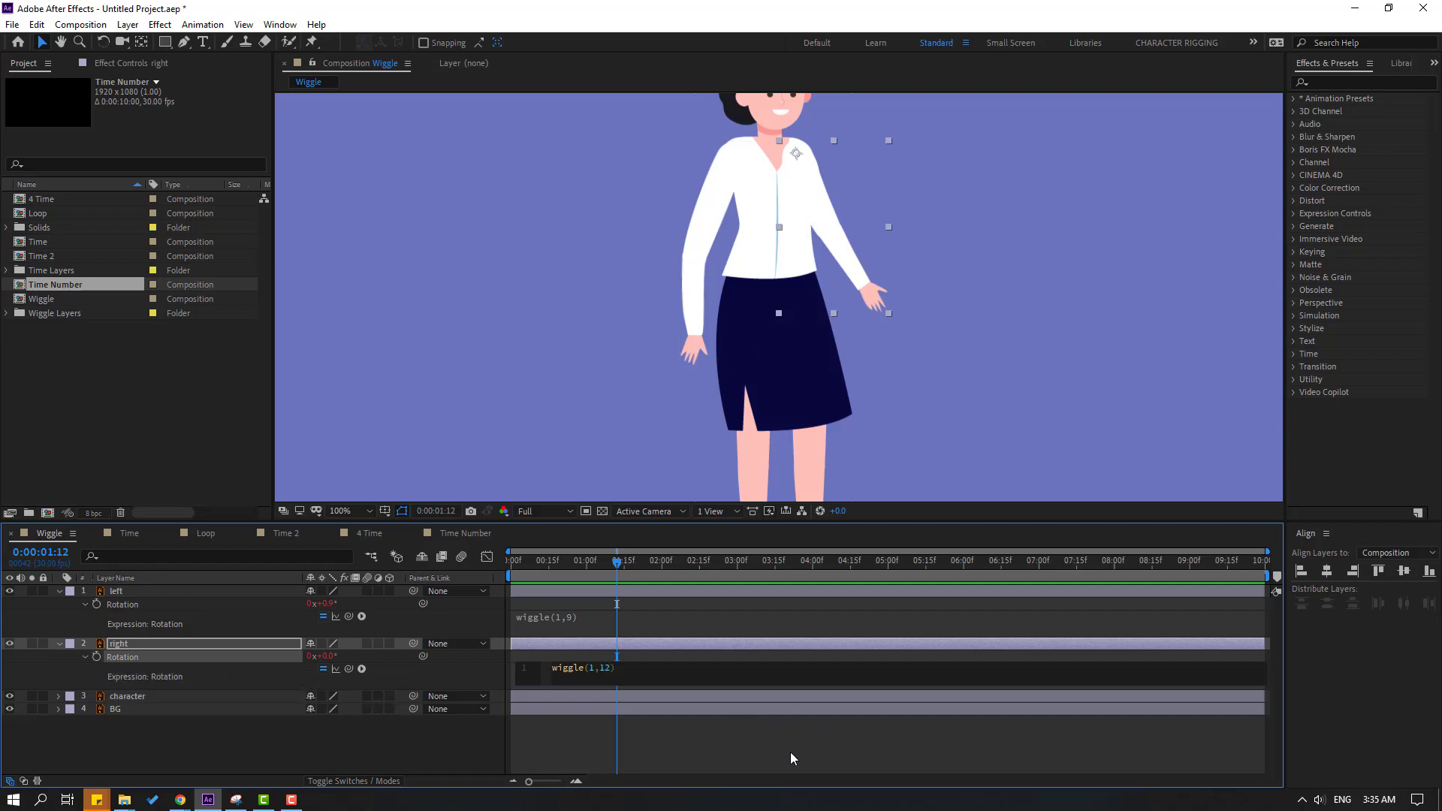
{"action": "left_click", "coordinate": [756, 743]}
{"action": "key", "text": "space"}
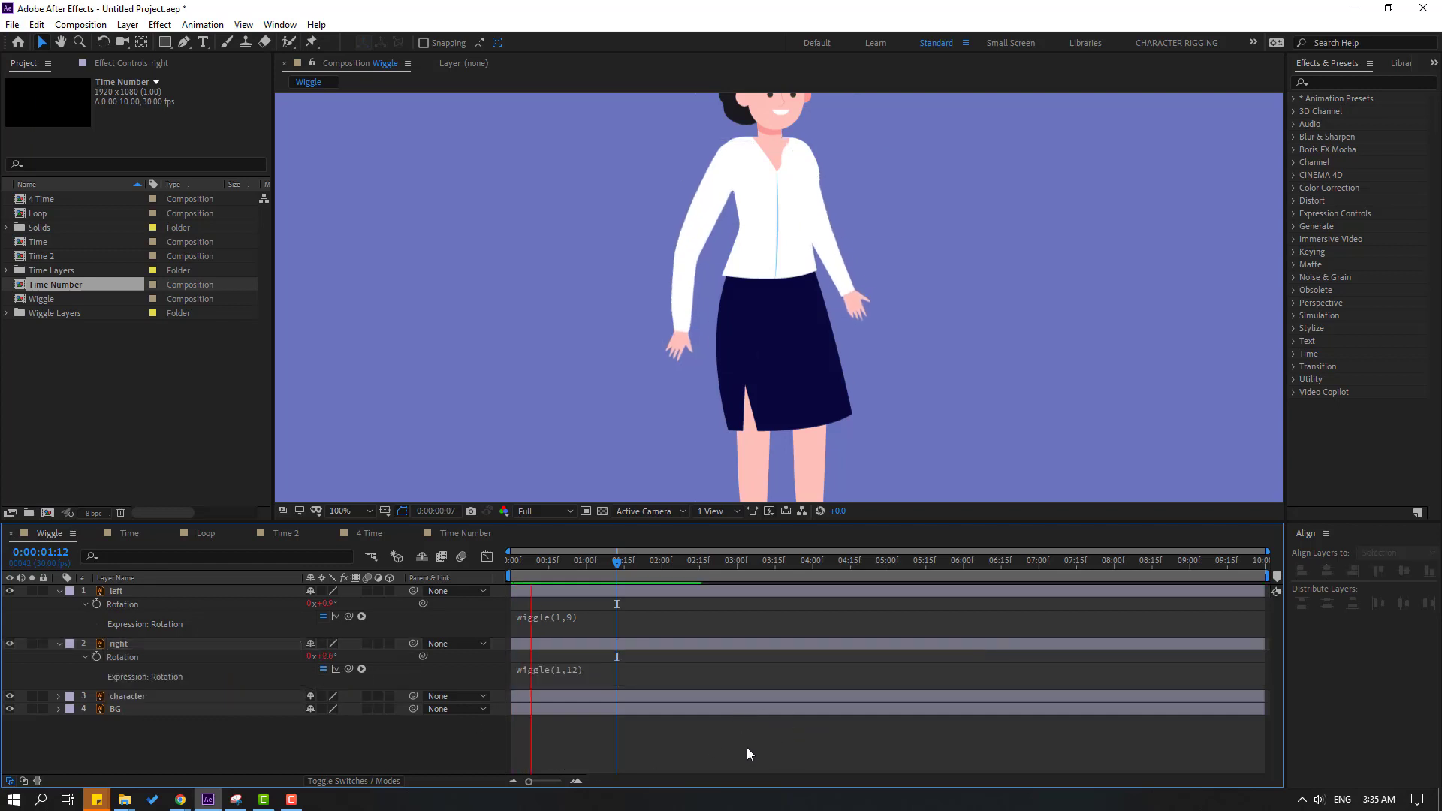
{"action": "left_click", "coordinate": [349, 510]}
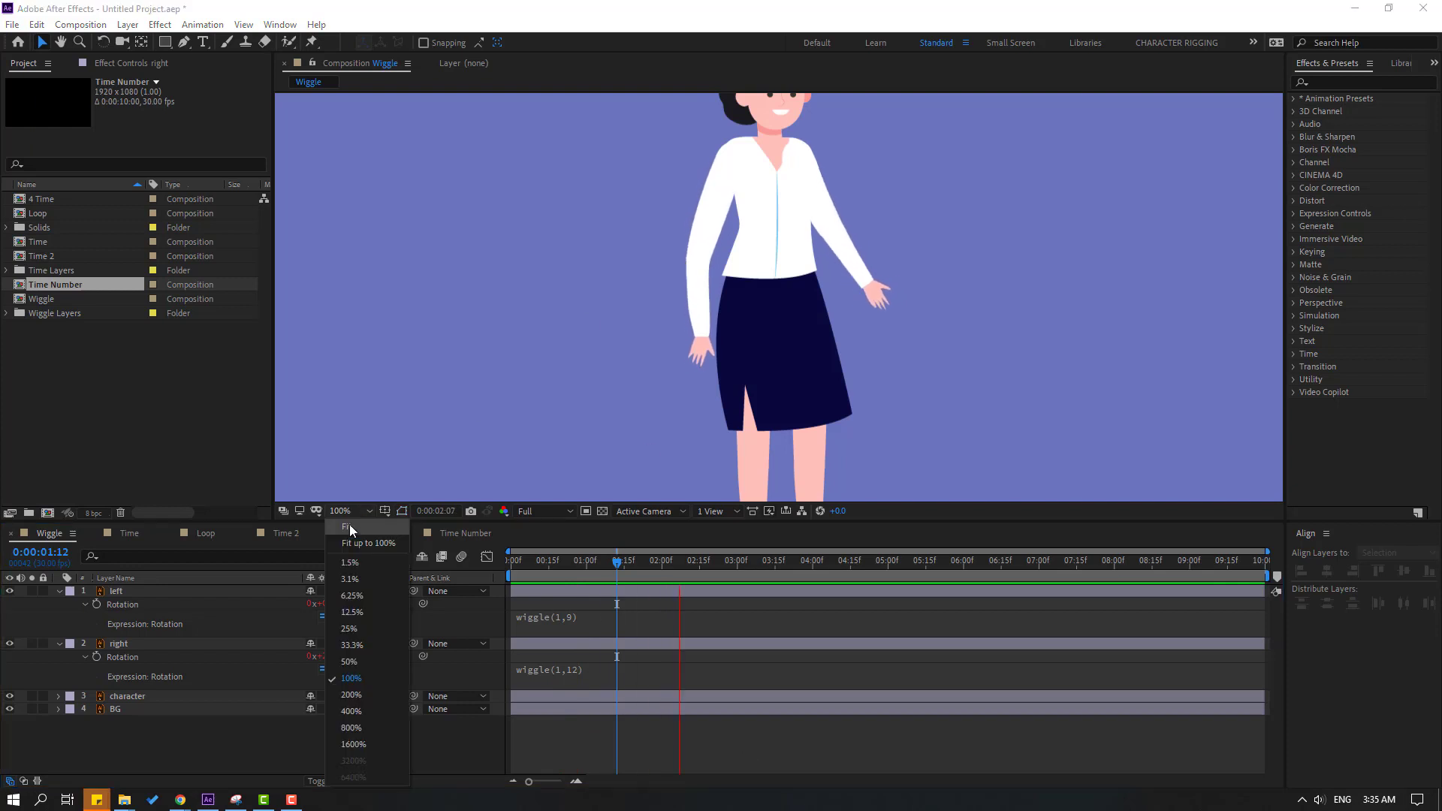
{"action": "left_click", "coordinate": [350, 543]}
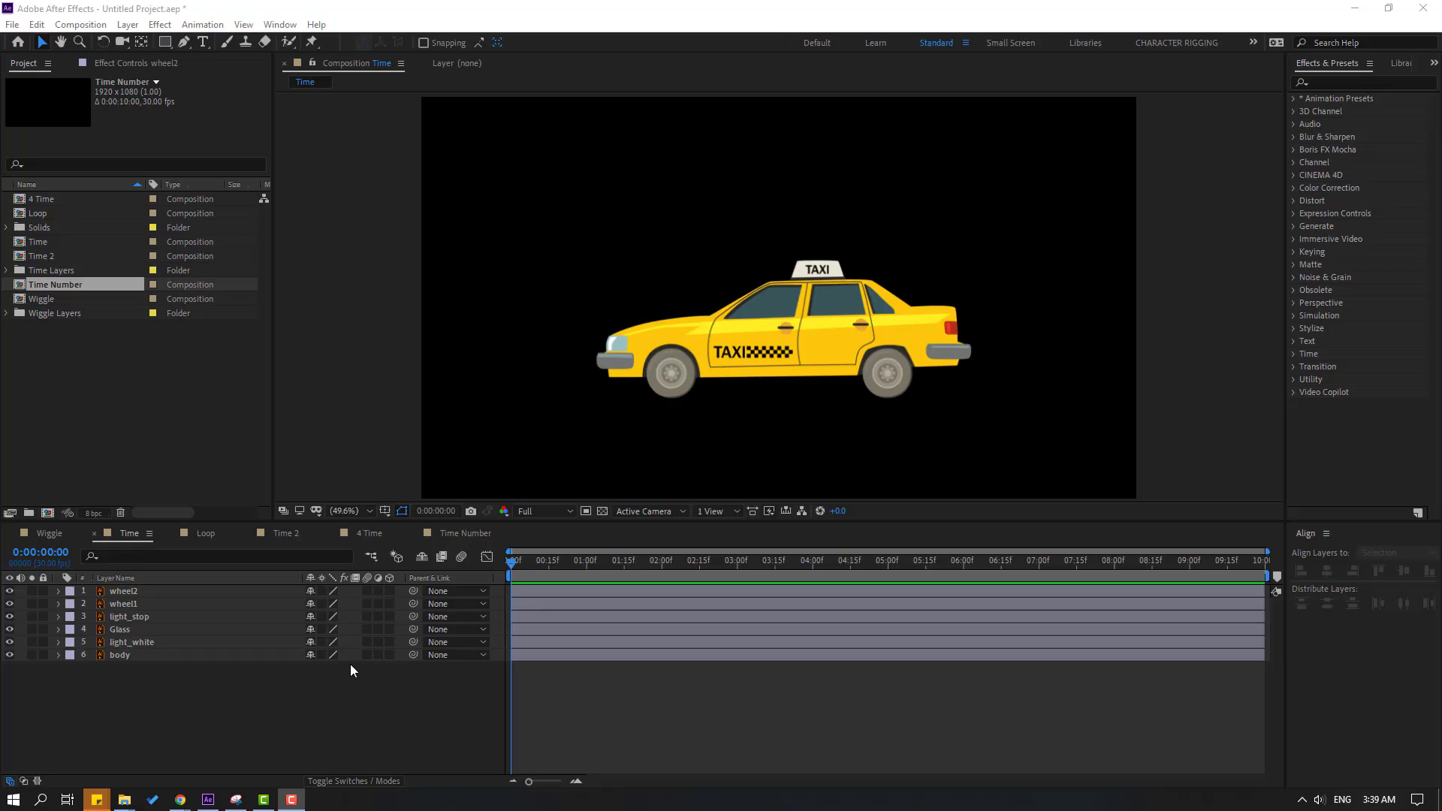
Reveal both wheels' Rotation and give wheel2 the expression time*-1200, previewing the spin.
{"action": "left_click", "coordinate": [128, 591]}
{"action": "left_click", "coordinate": [123, 606], "text": "ctrl"}
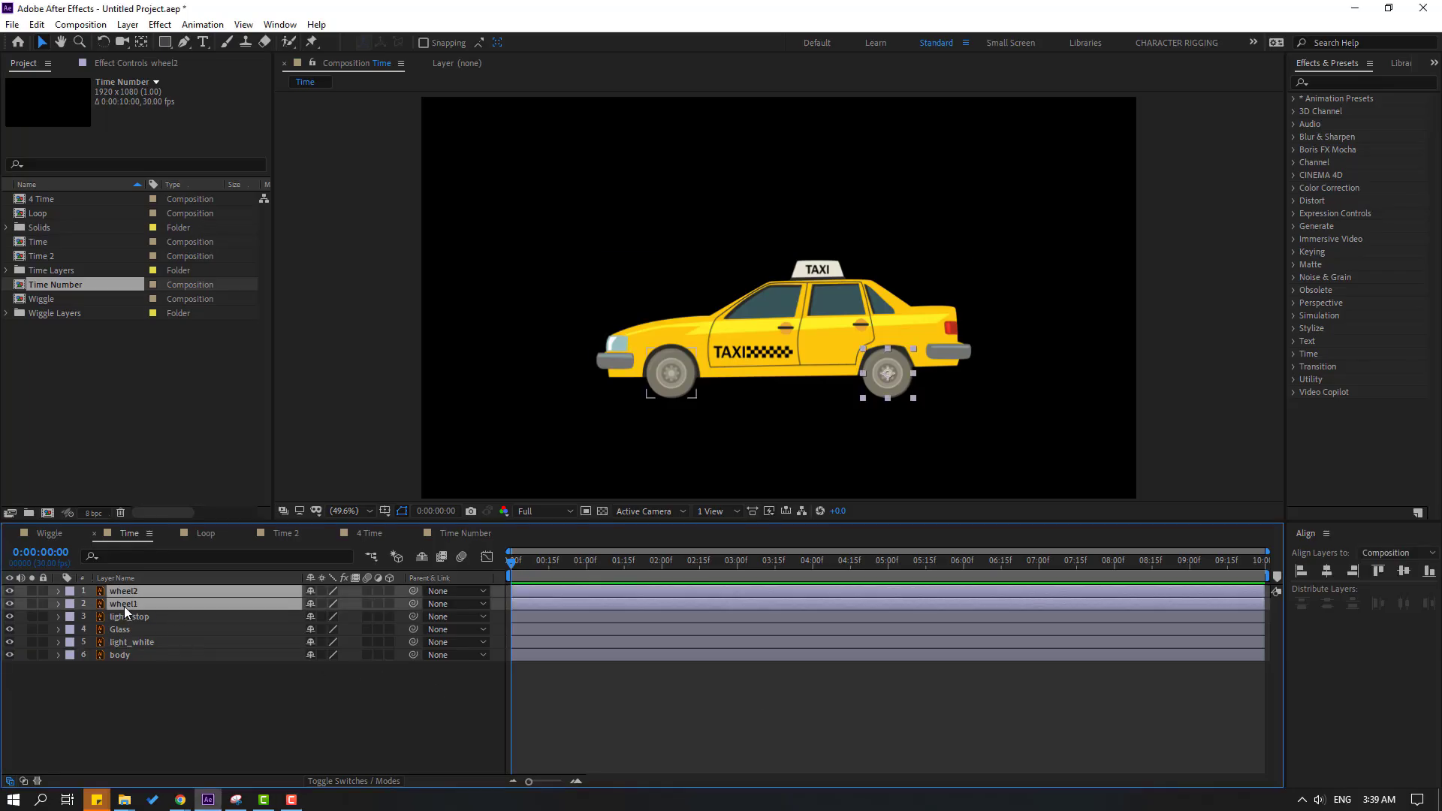
{"action": "key", "text": "r"}
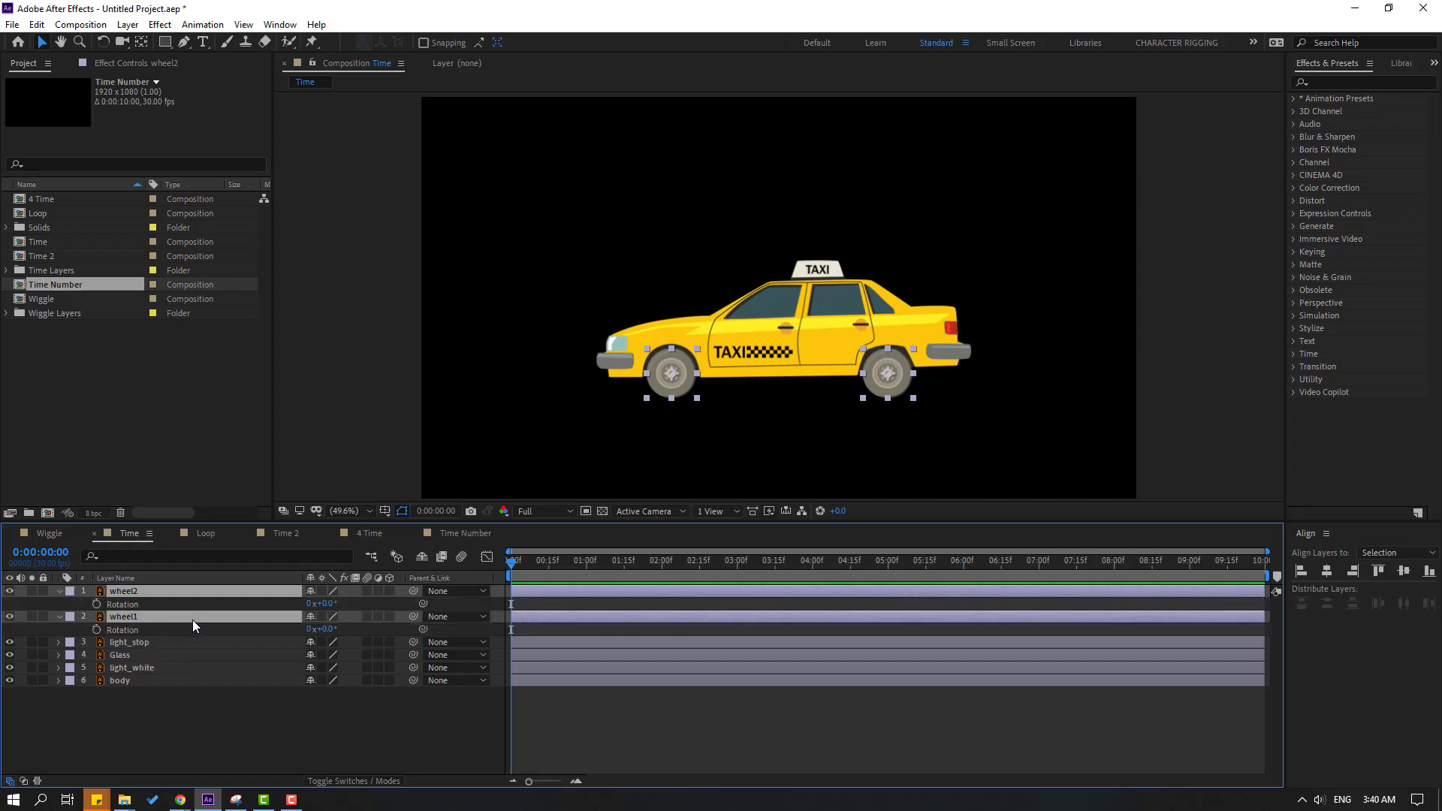
{"action": "left_click", "coordinate": [101, 742]}
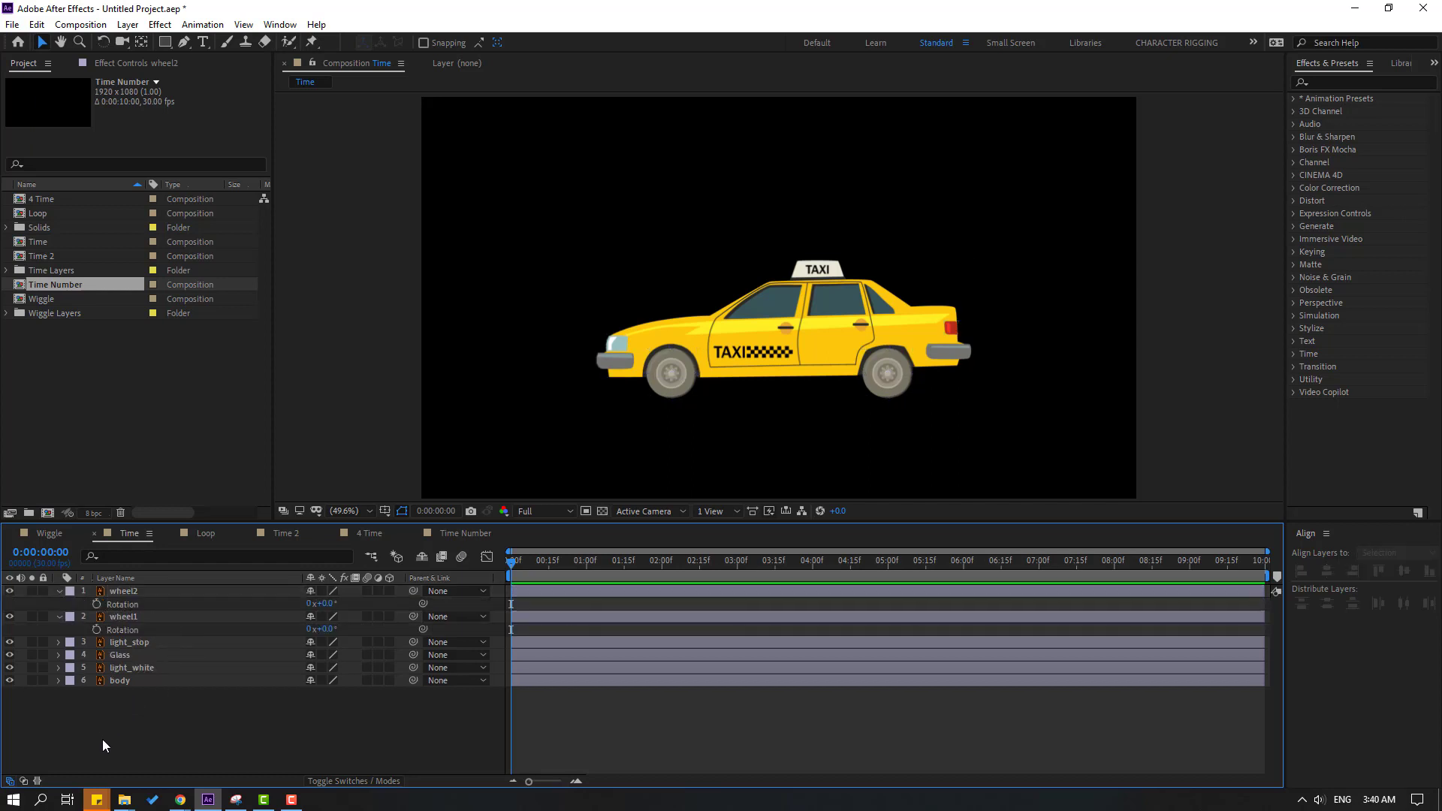
{"action": "left_click", "coordinate": [96, 605], "text": "alt"}
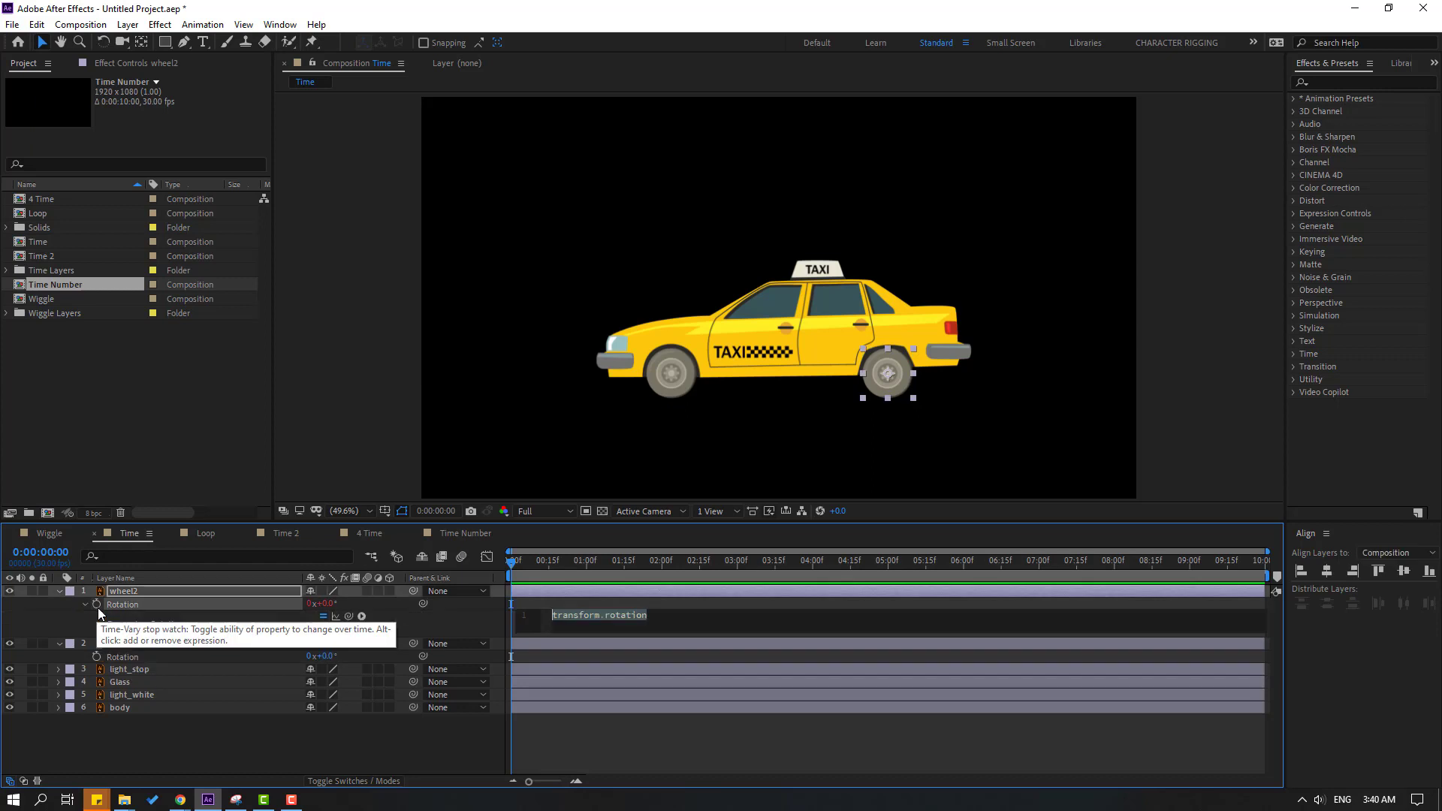
{"action": "type", "text": "time"}
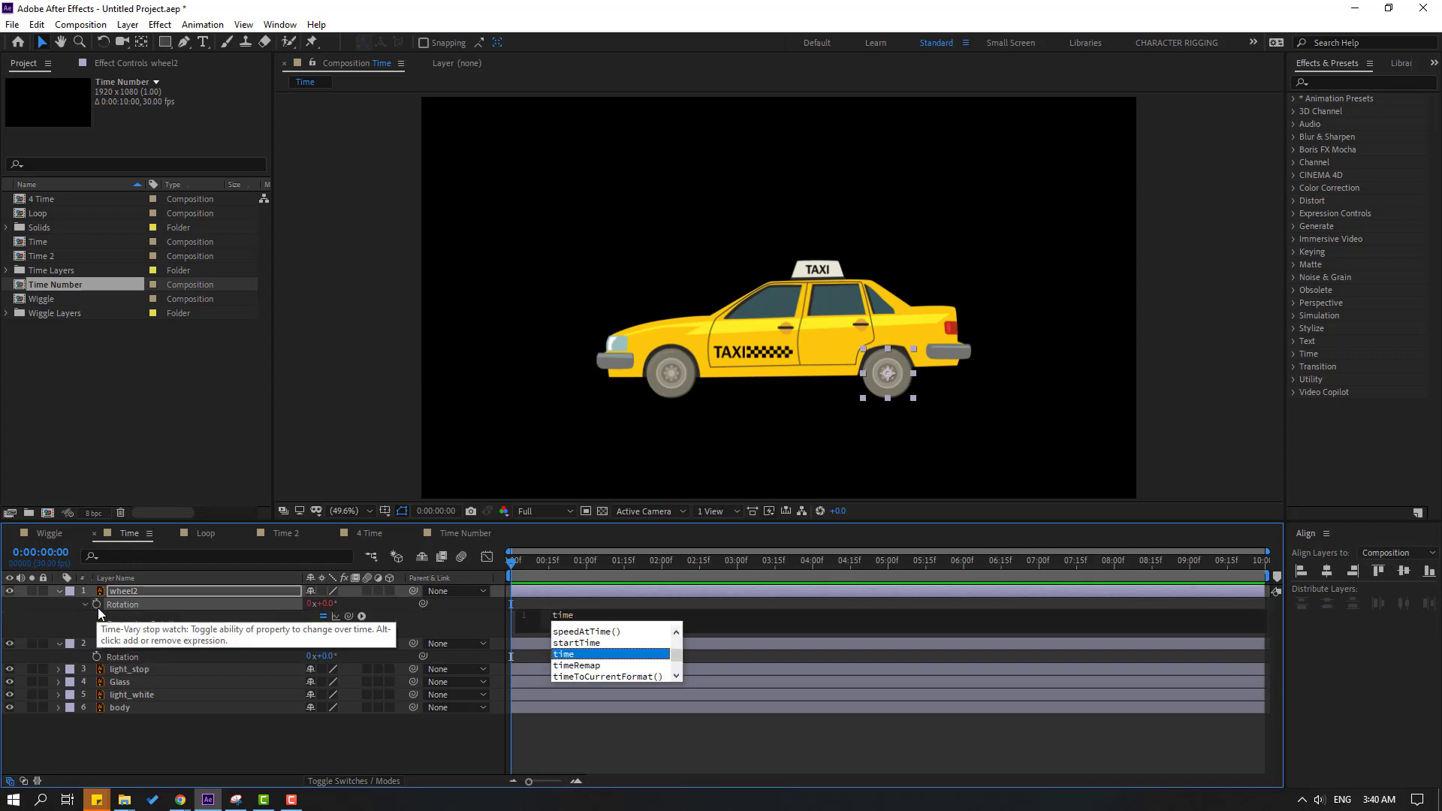
{"action": "type", "text": "*"}
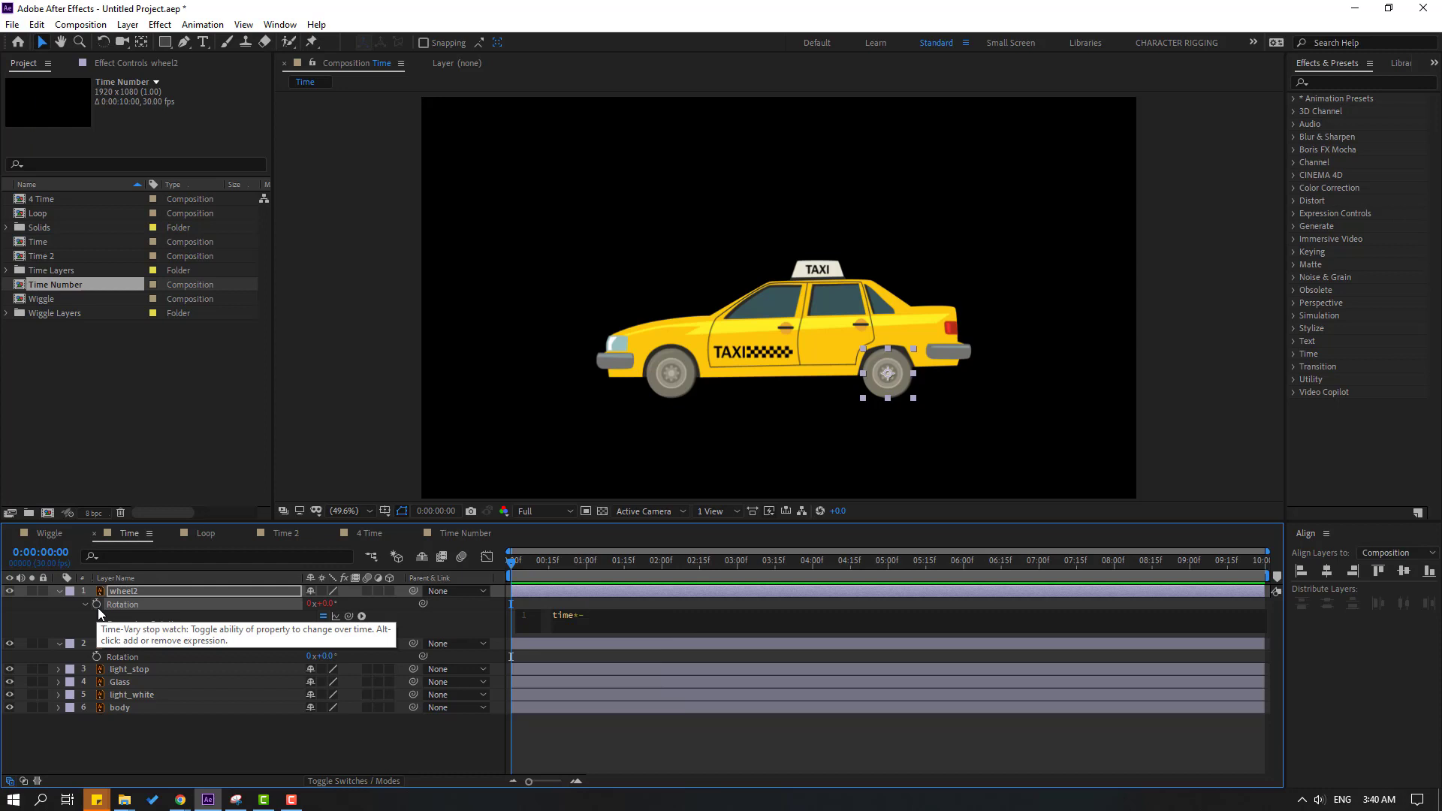
{"action": "type", "text": "-1200"}
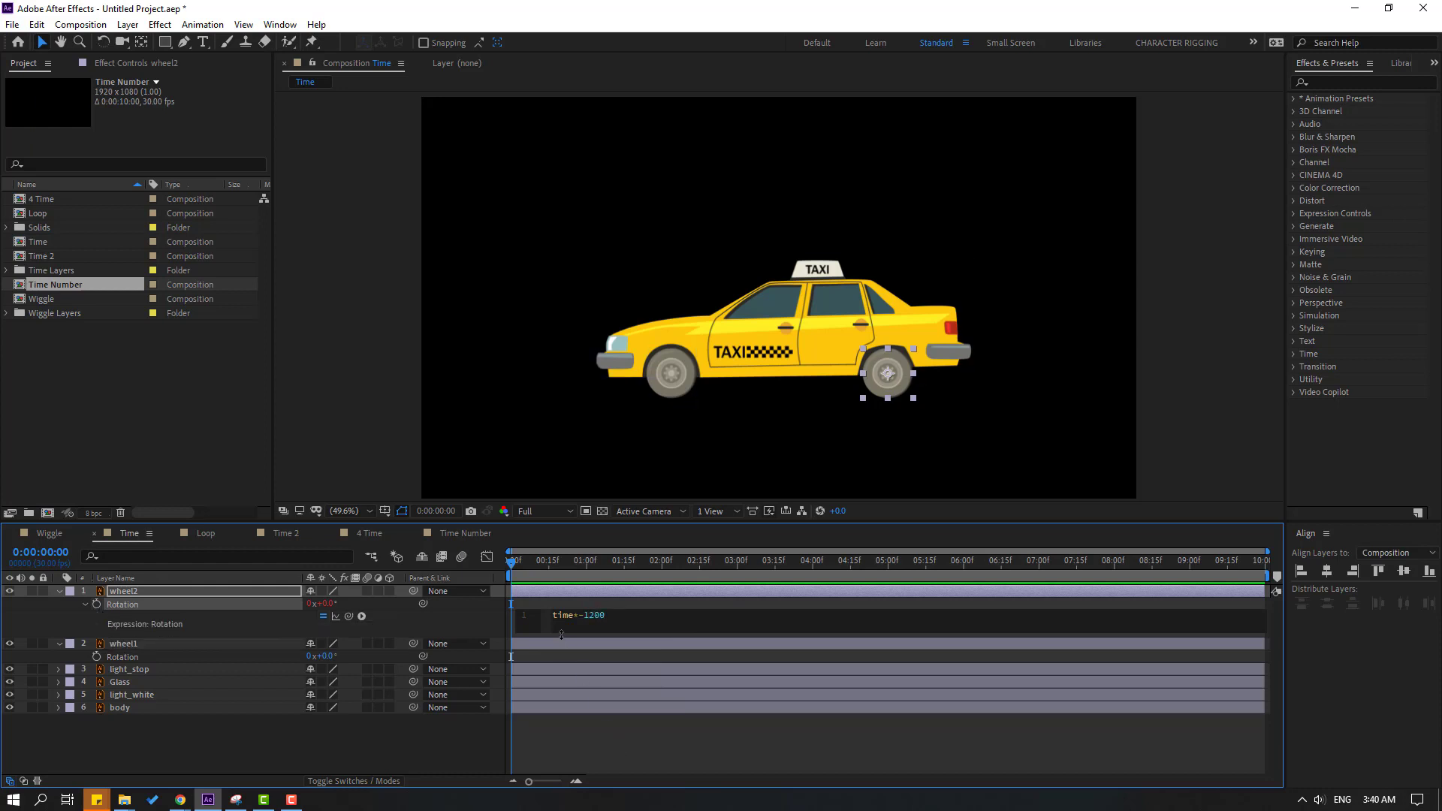
{"action": "left_click", "coordinate": [654, 750]}
{"action": "key", "text": "space"}
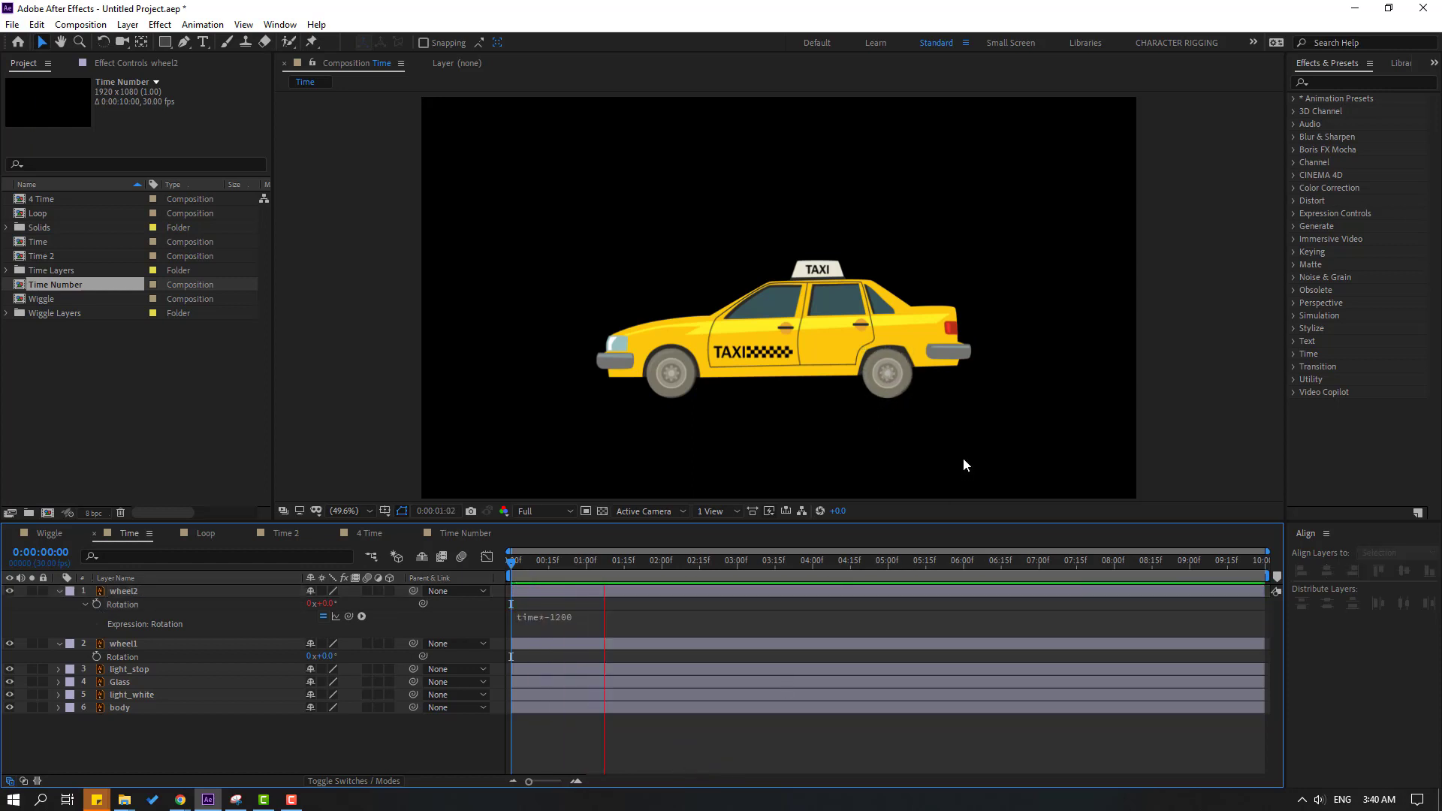
{"action": "key", "text": "/"}
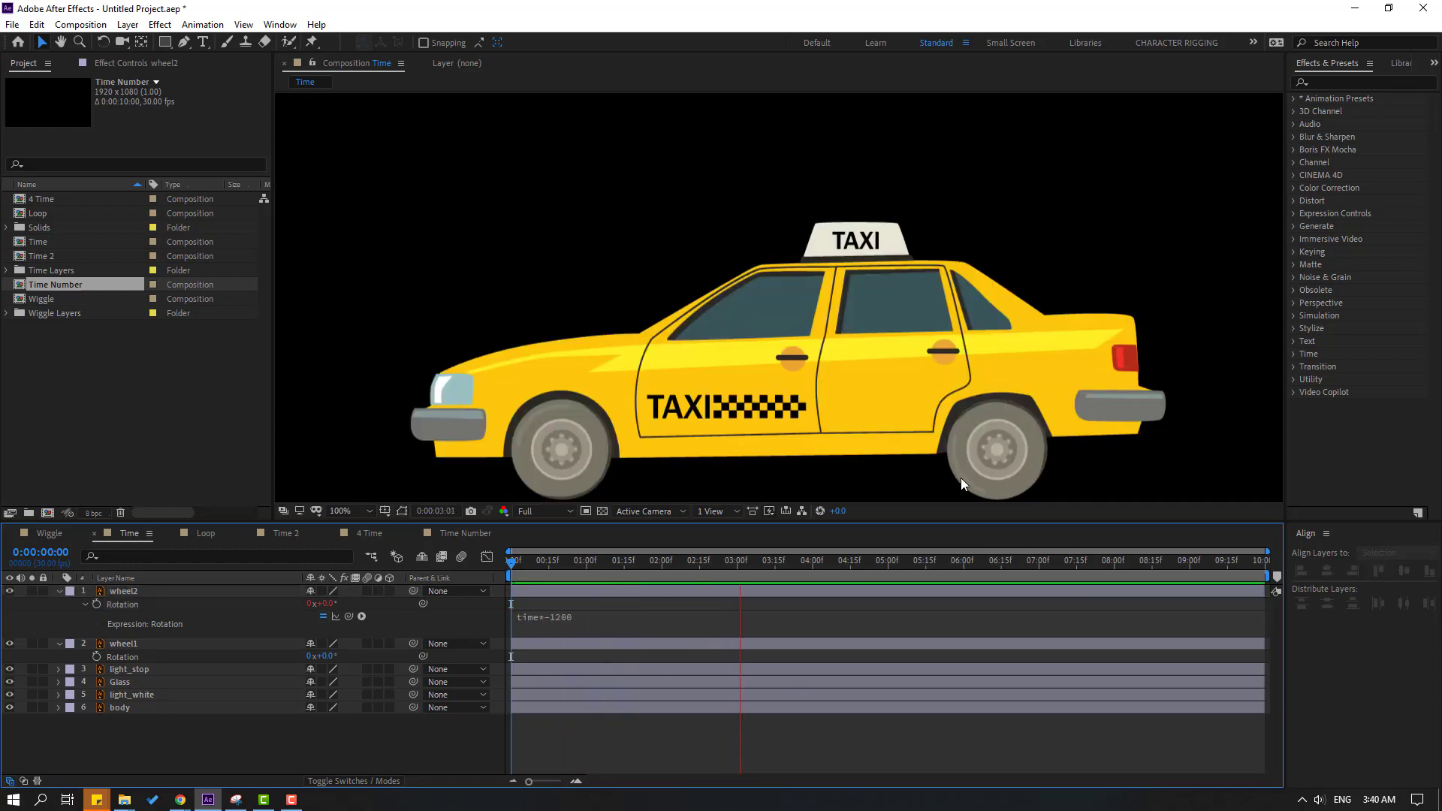
{"action": "left_click", "coordinate": [691, 593]}
Give wheel1's Rotation the expression time*-1200 and preview both wheels spinning.
{"action": "left_click", "coordinate": [124, 644]}
{"action": "left_click", "coordinate": [58, 704]}
{"action": "left_click", "coordinate": [99, 639]}
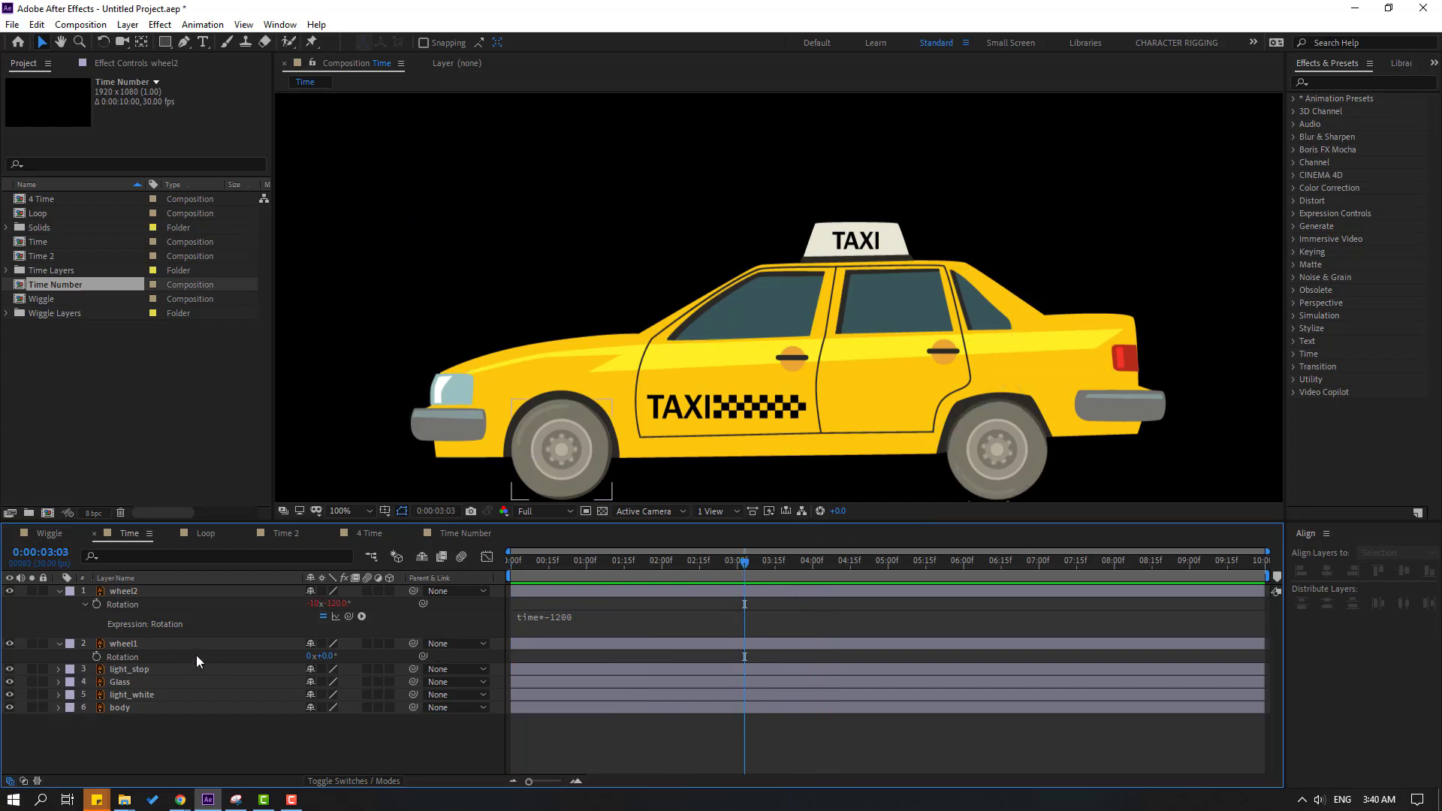
{"action": "left_click", "coordinate": [95, 658], "text": "alt"}
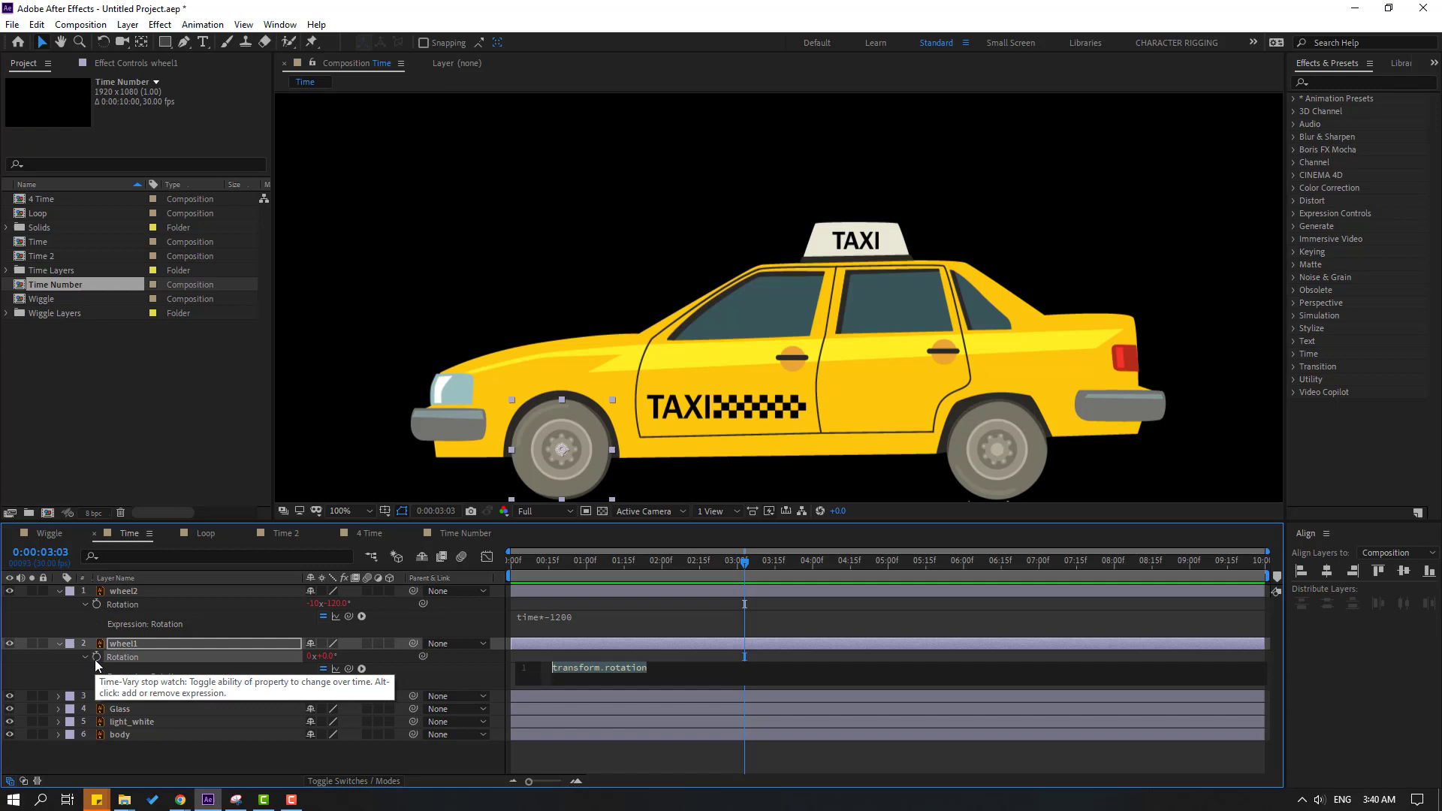
{"action": "type", "text": "time"}
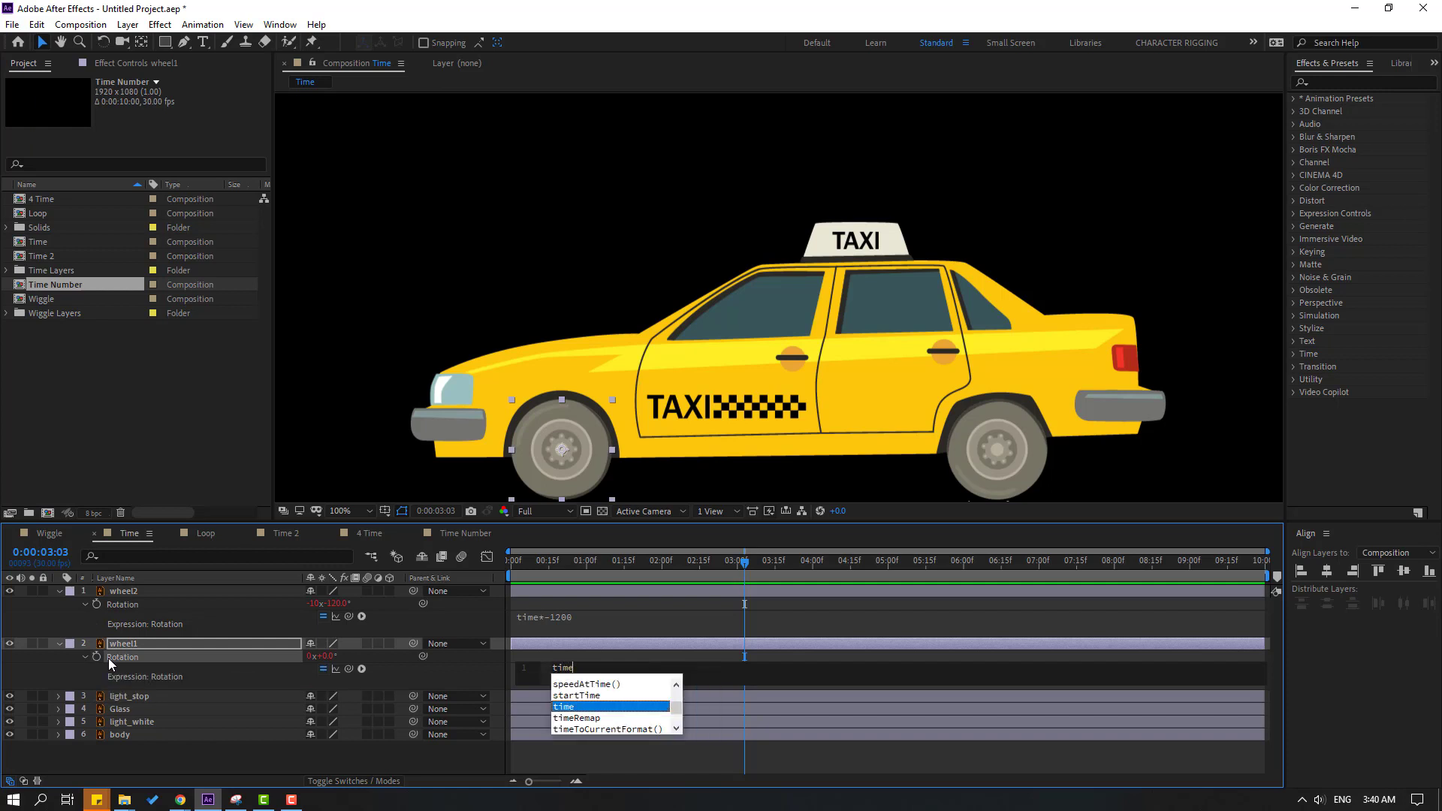
{"action": "type", "text": "*"}
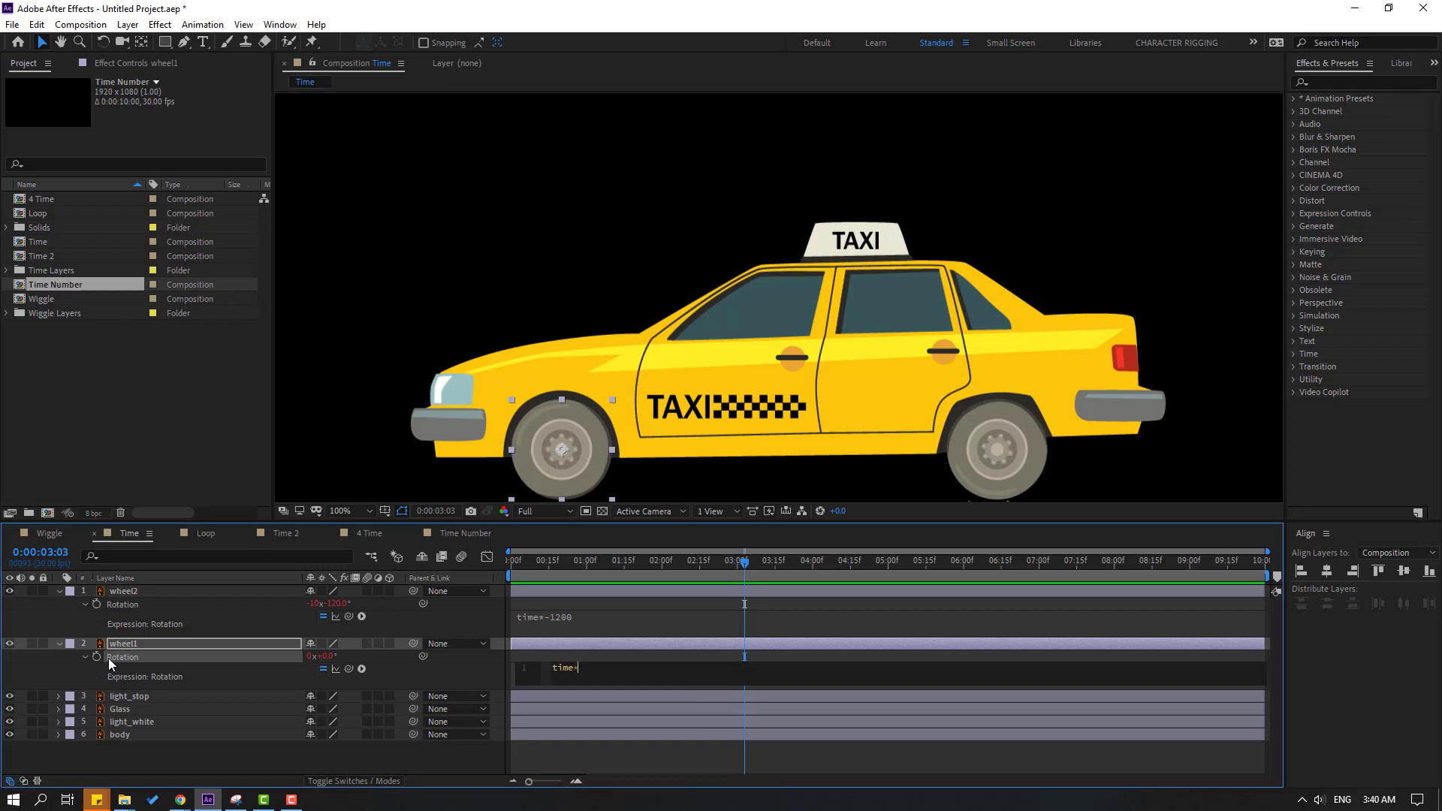
{"action": "type", "text": "-1200"}
{"action": "left_click", "coordinate": [615, 752]}
{"action": "key", "text": "space"}
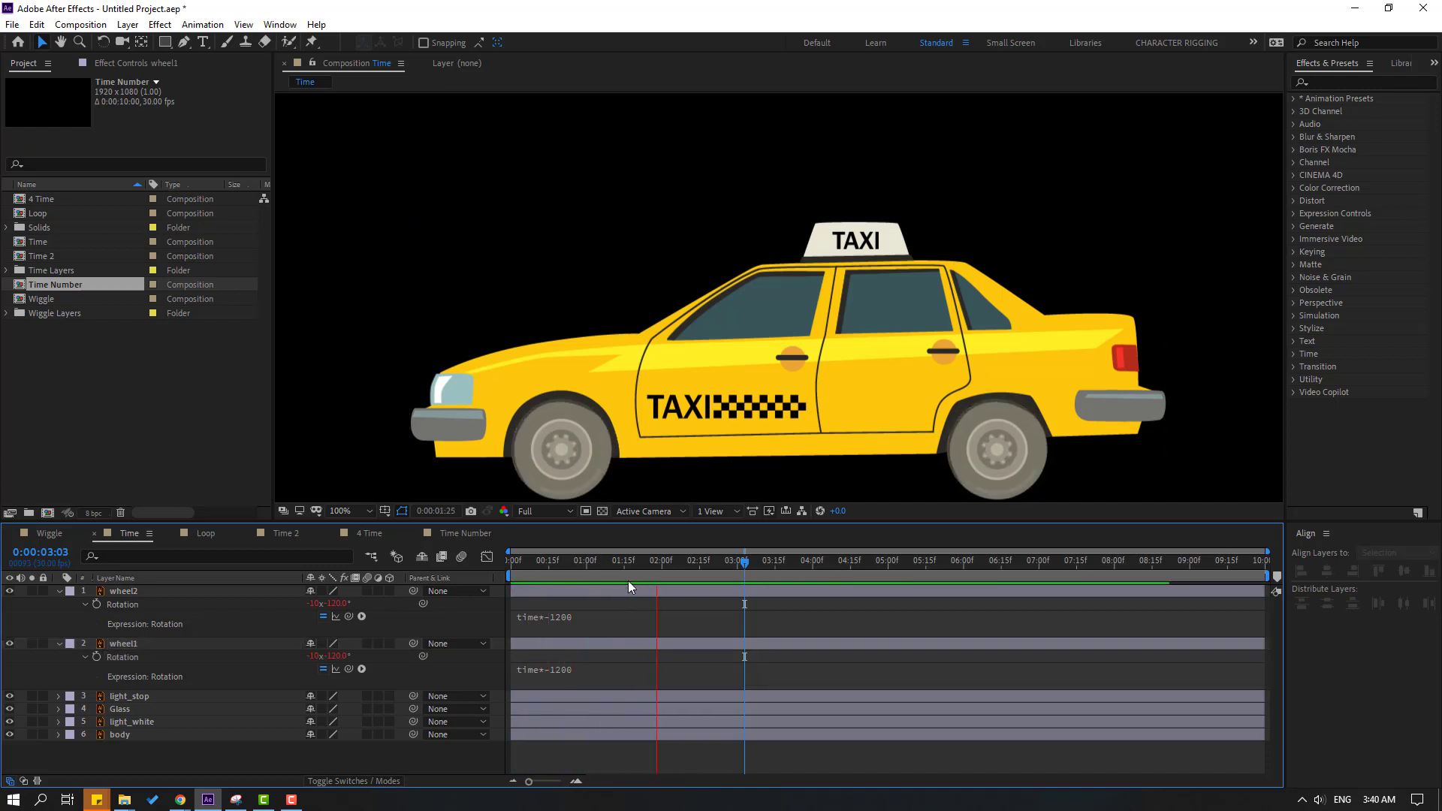
{"action": "key", "text": "shift+slash"}
{"action": "left_click", "coordinate": [576, 593]}
Slow both wheel expressions to time*-500 and preview the result.
{"action": "left_click", "coordinate": [587, 617]}
{"action": "type", "text": "500"}
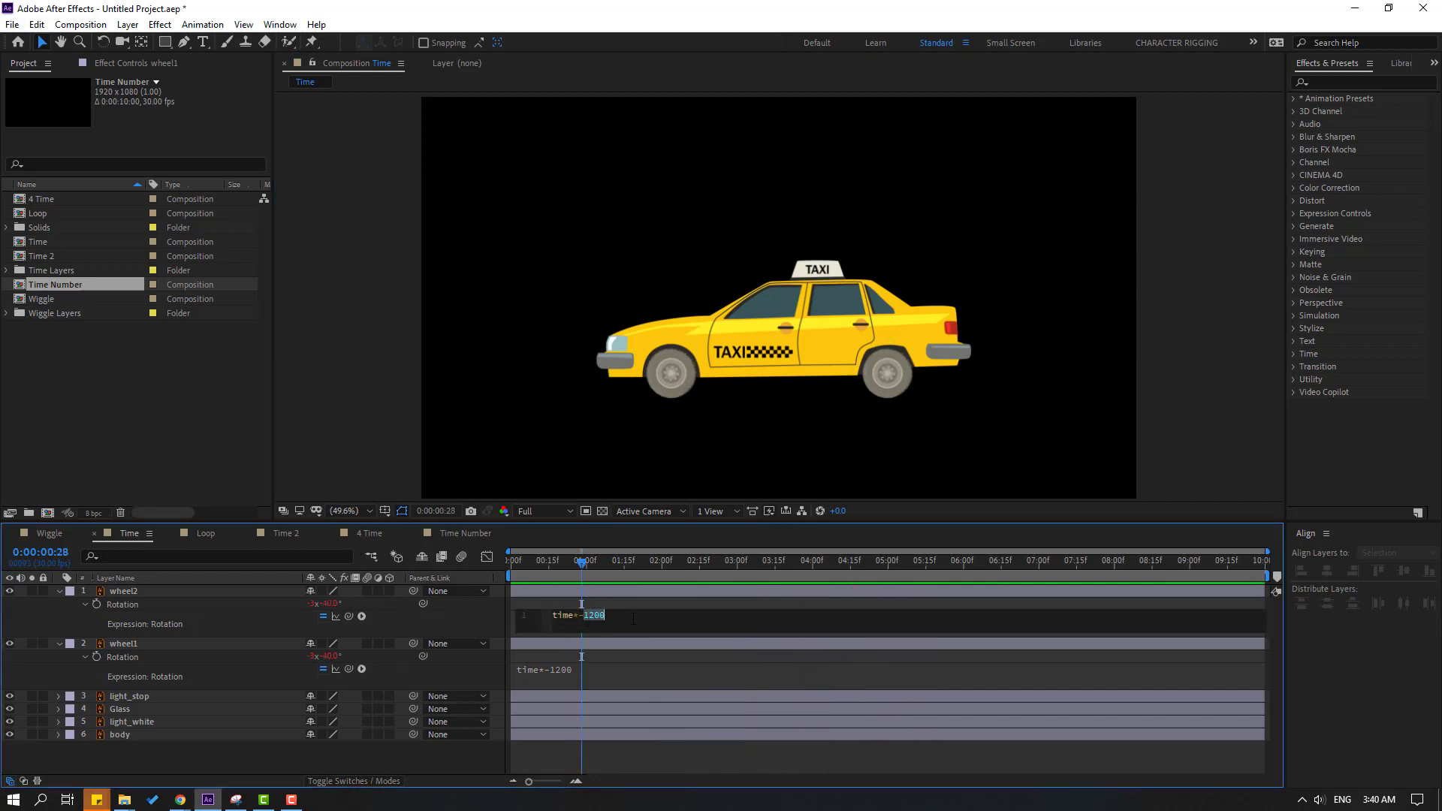
{"action": "left_click", "coordinate": [575, 670]}
{"action": "double_click", "coordinate": [594, 668]}
{"action": "type", "text": "500"}
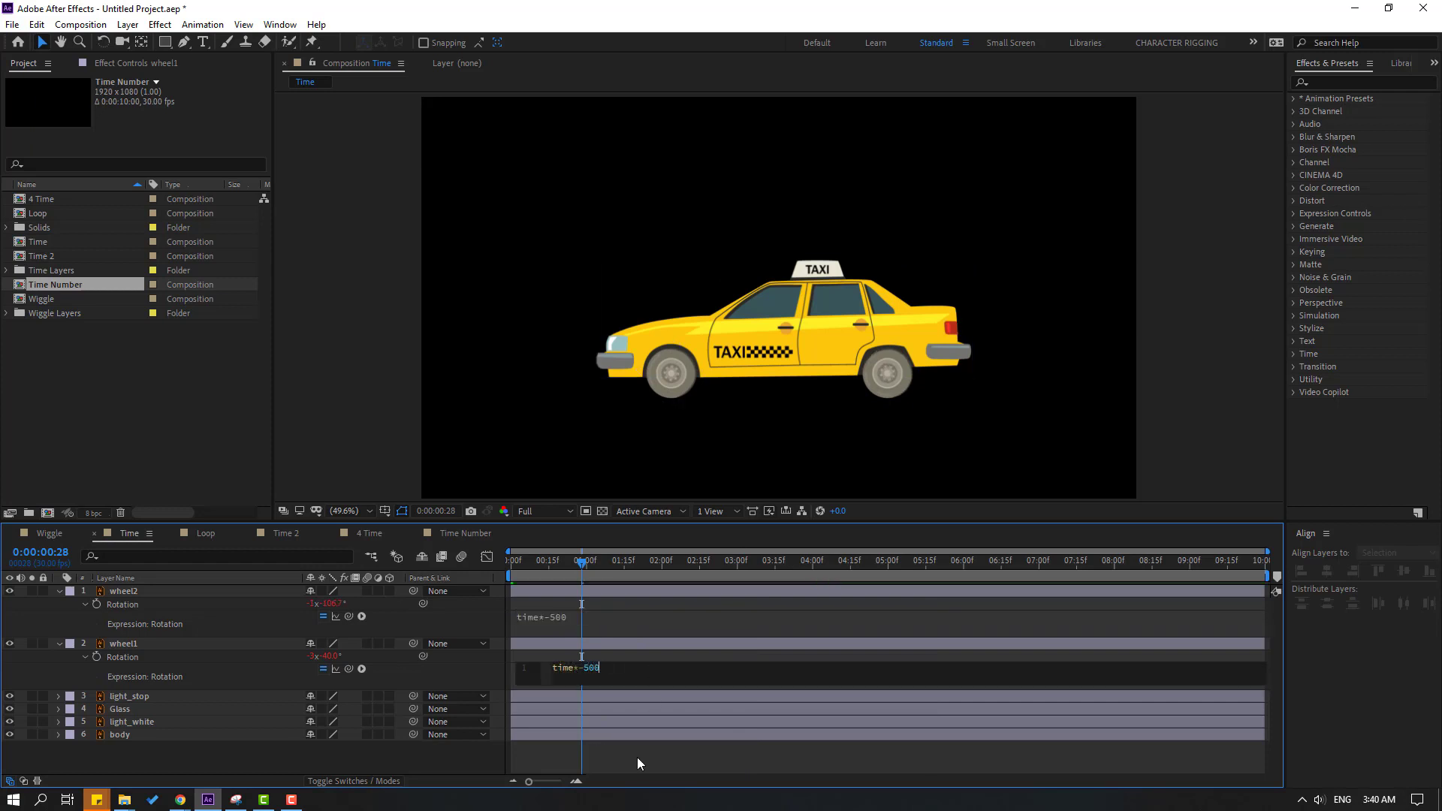
{"action": "left_click", "coordinate": [636, 757]}
{"action": "scroll", "coordinate": [682, 447], "scroll_direction": "up", "scroll_amount": 1}
{"action": "scroll", "coordinate": [675, 452], "scroll_direction": "up", "scroll_amount": 2}
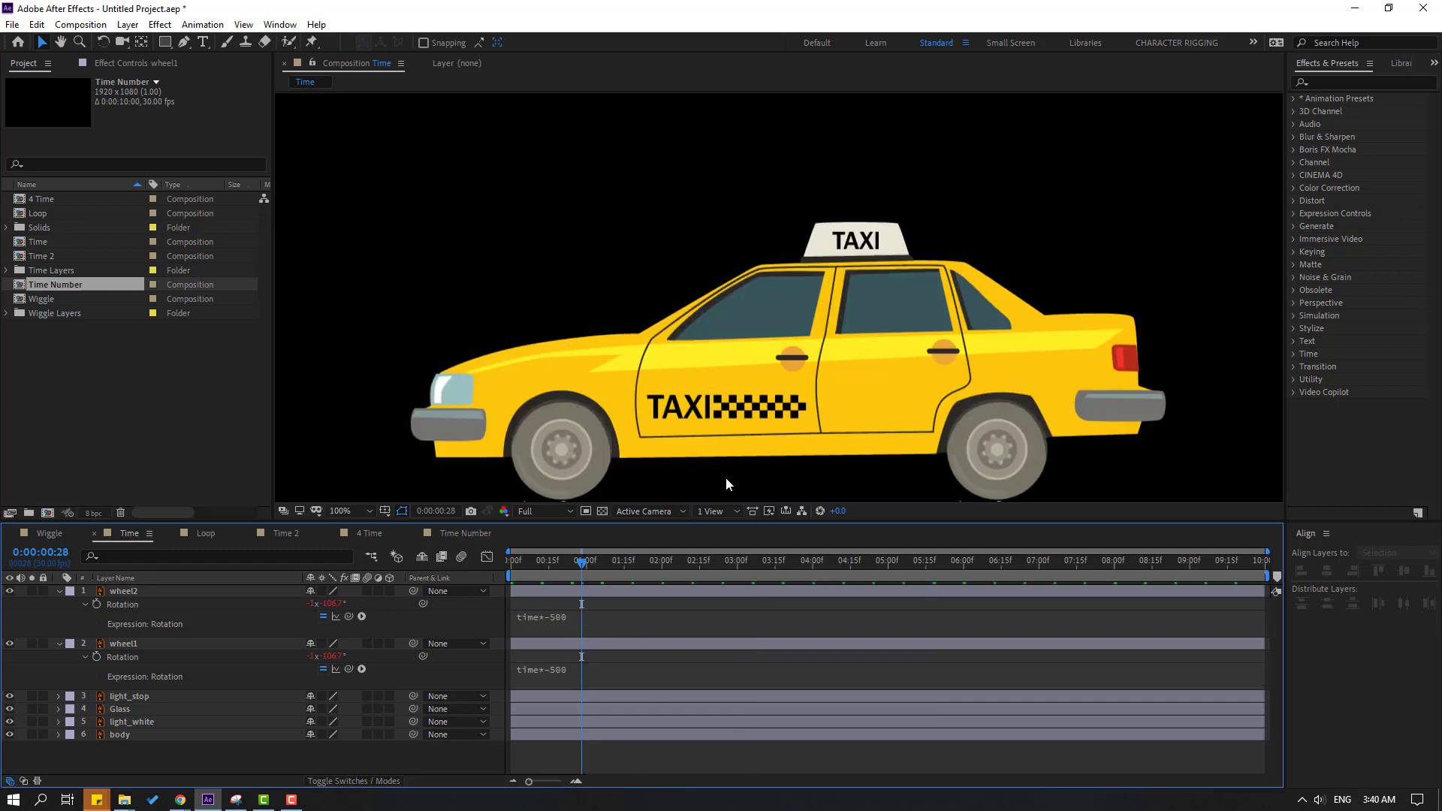
{"action": "key", "text": "space"}
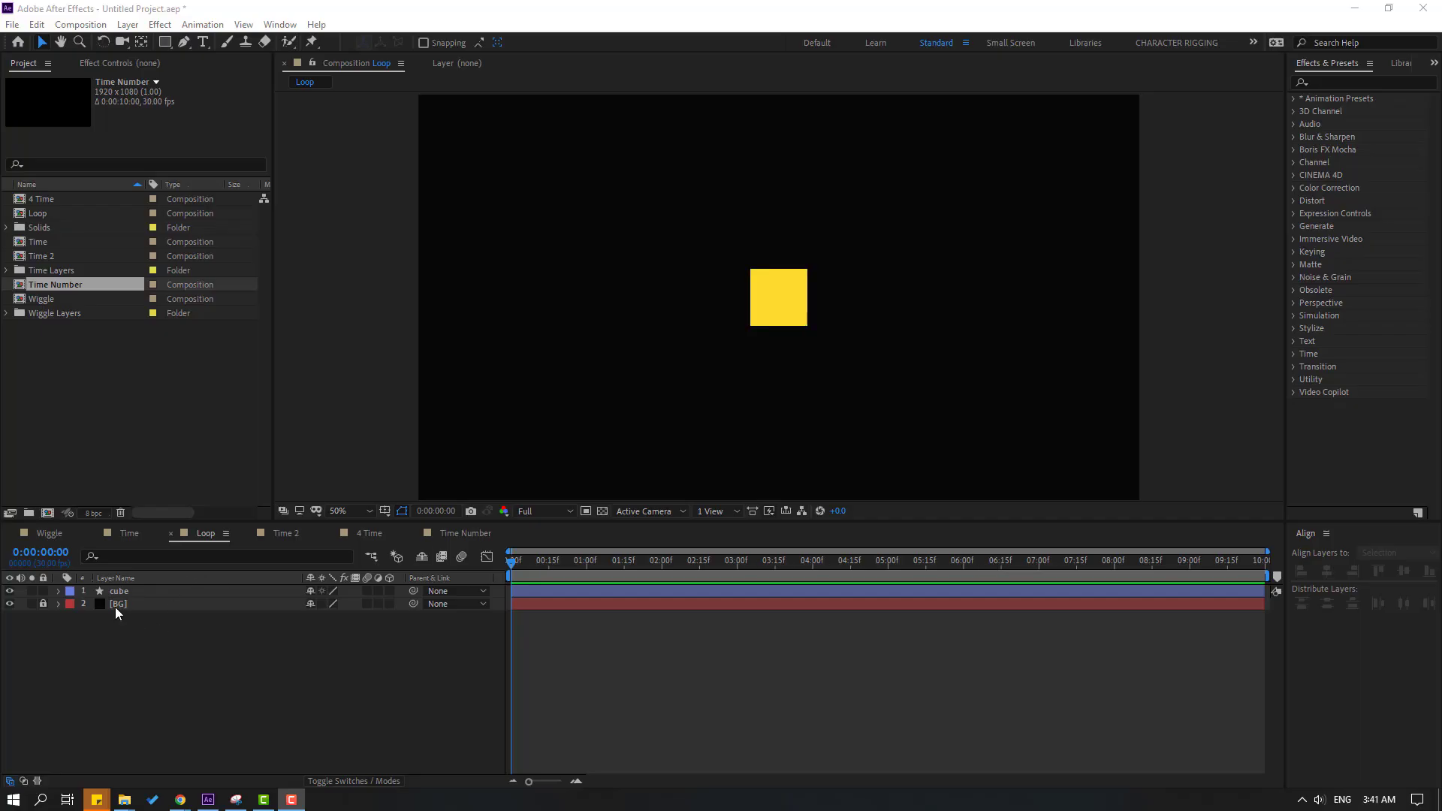
Keyframe the cube's Position at 0s (266), 1s (1528) and back to 266 at 2s.
{"action": "left_click", "coordinate": [116, 592]}
{"action": "key", "text": "p"}
{"action": "left_click_drag", "start_coordinate": [316, 603], "coordinate": [152, 652]}
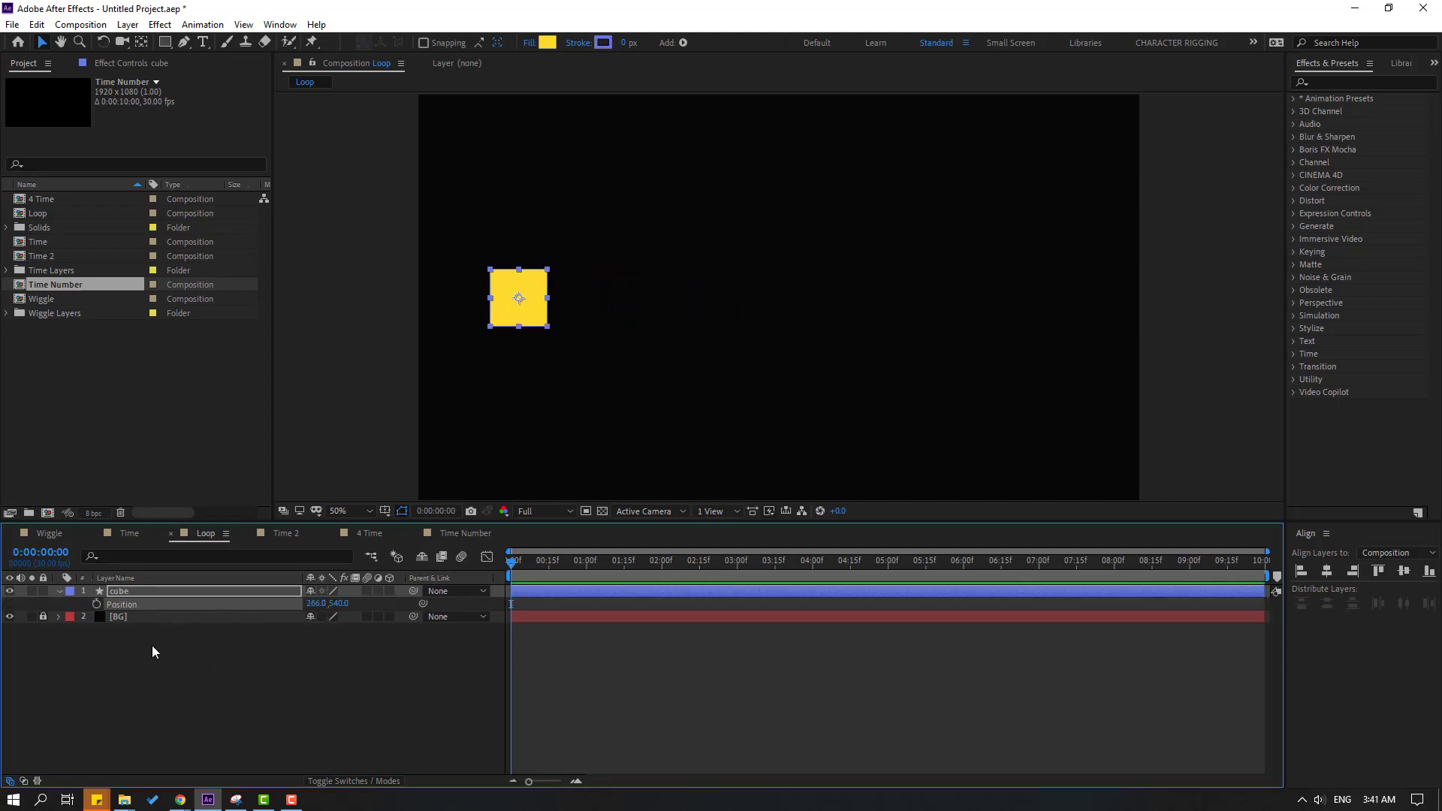
{"action": "left_click", "coordinate": [96, 604]}
{"action": "left_click_drag", "start_coordinate": [513, 572], "coordinate": [588, 575]}
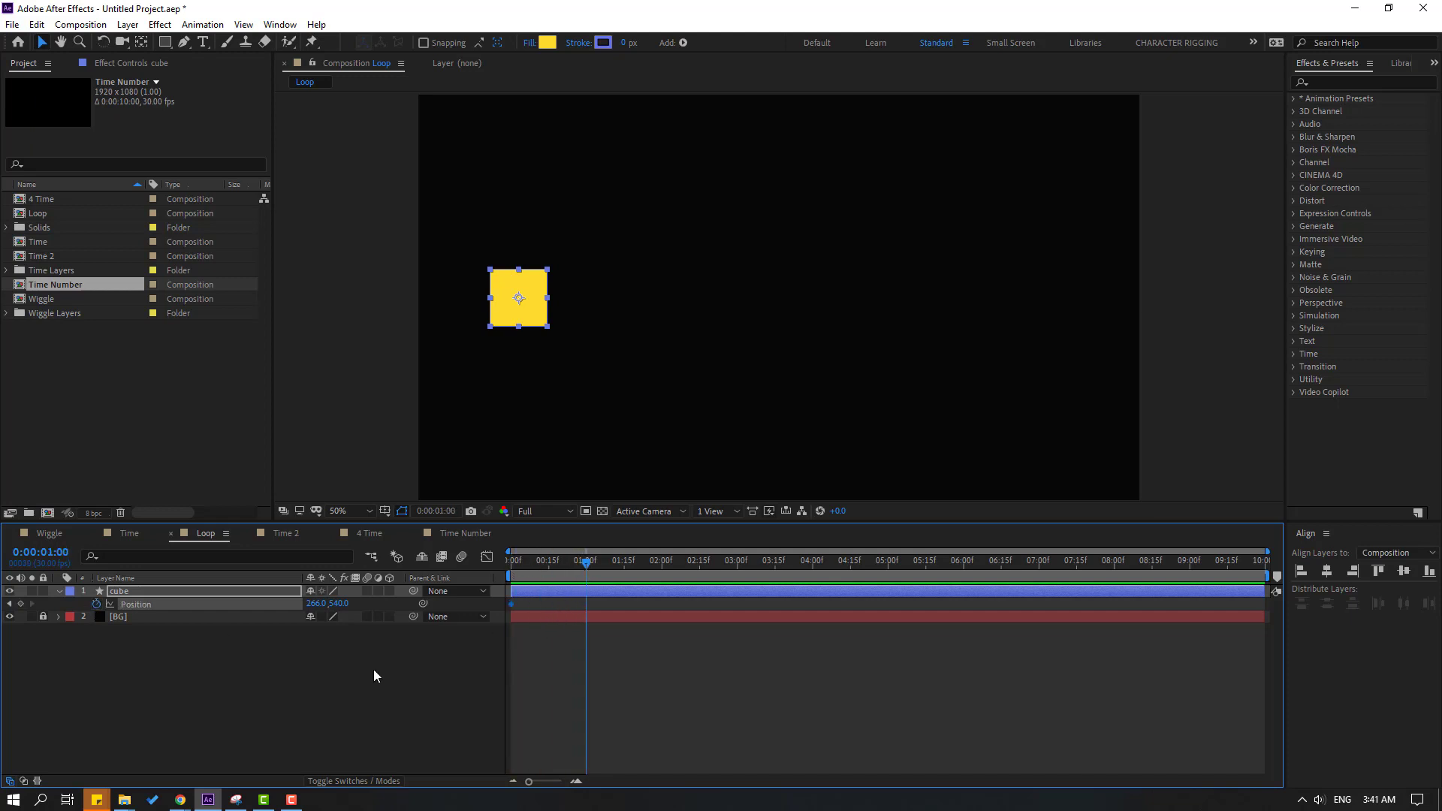
{"action": "left_click_drag", "start_coordinate": [316, 604], "coordinate": [1401, 611]}
{"action": "left_click_drag", "start_coordinate": [609, 566], "coordinate": [662, 565]}
{"action": "left_click_drag", "start_coordinate": [525, 601], "coordinate": [492, 629]}
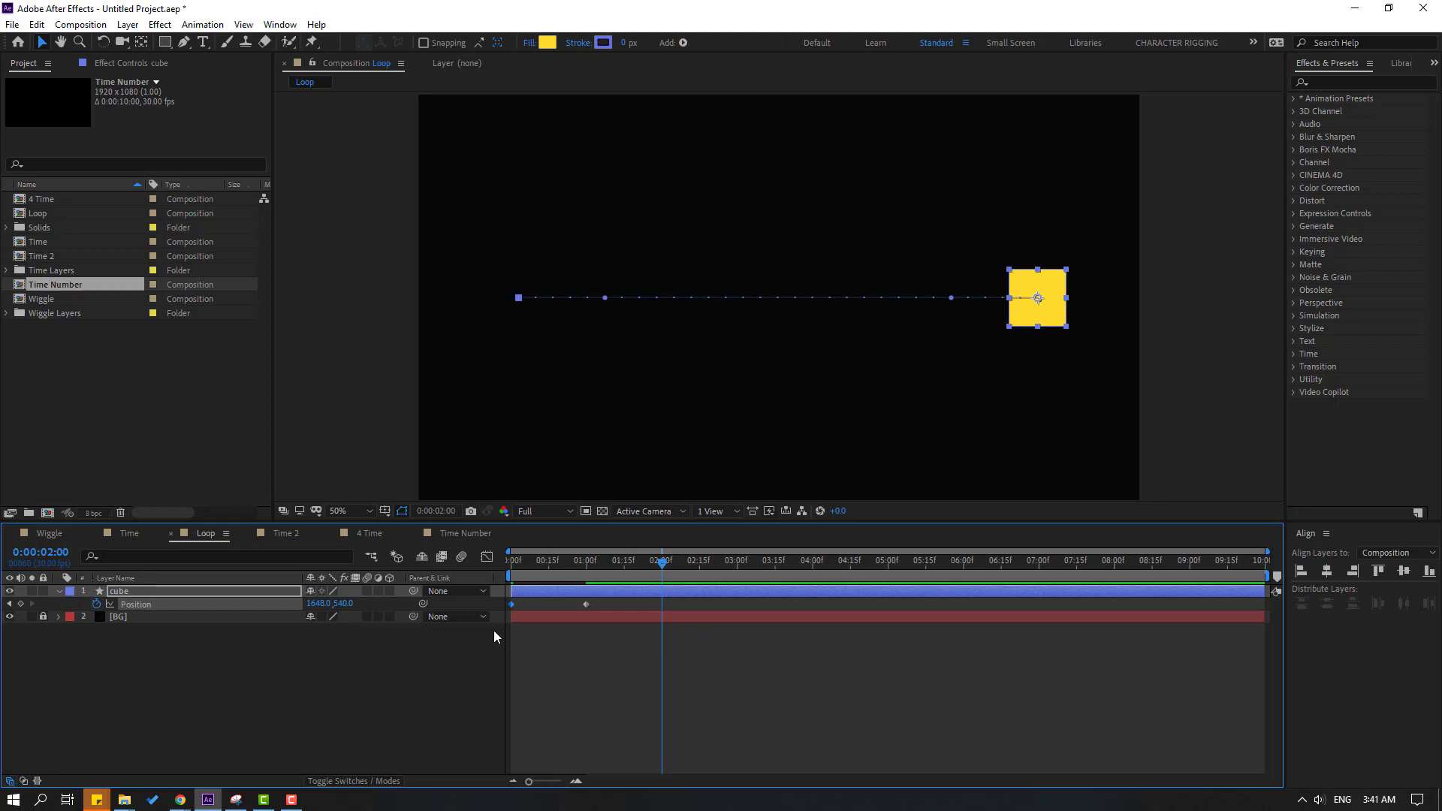
{"action": "key", "text": "ctrl+v"}
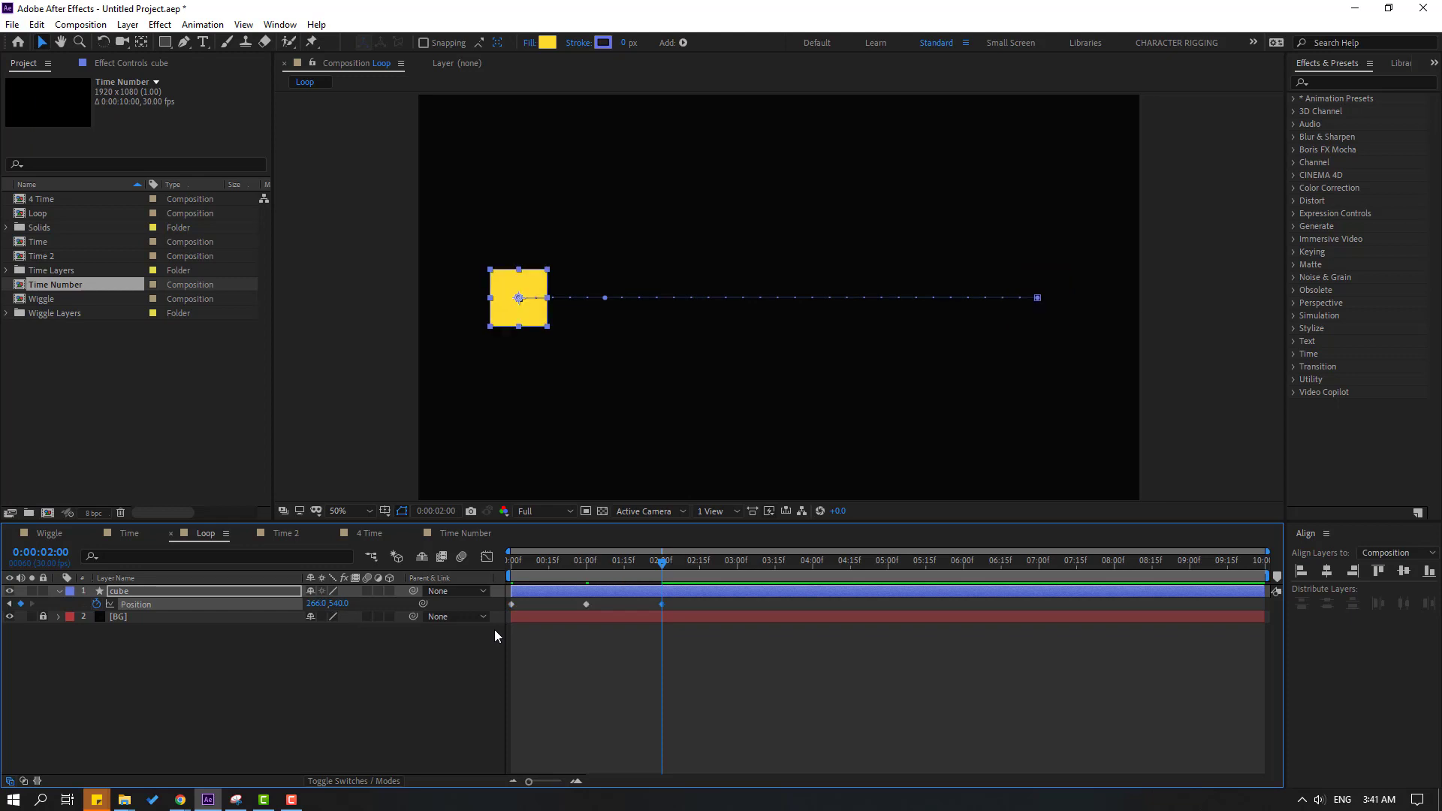
Apply Easy Ease to all three cube Position keyframes and preview the animation.
{"action": "left_click_drag", "start_coordinate": [679, 607], "coordinate": [506, 611]}
{"action": "right_click", "coordinate": [512, 604]}
{"action": "mouse_move", "coordinate": [601, 593]}
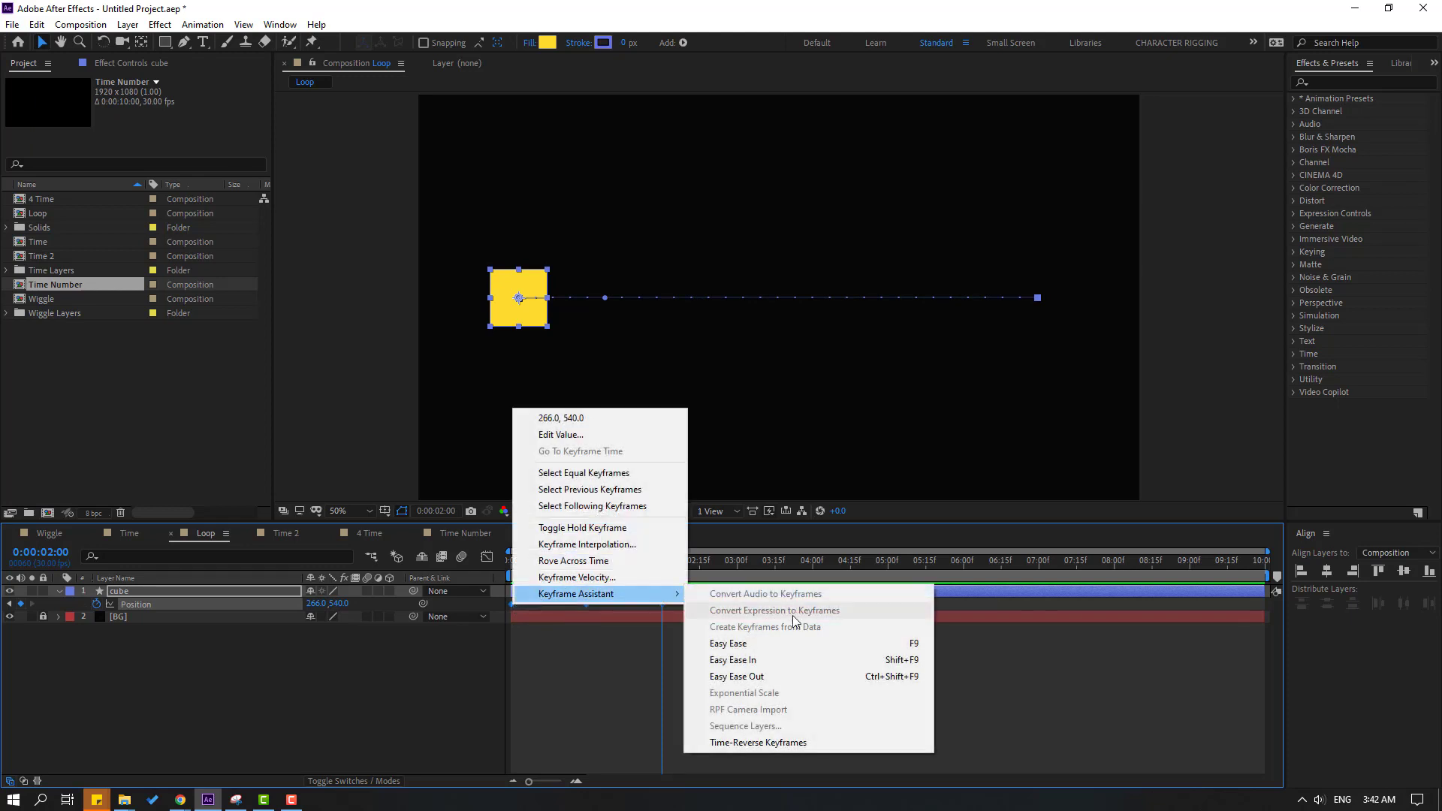
{"action": "left_click", "coordinate": [765, 641]}
{"action": "key", "text": "space"}
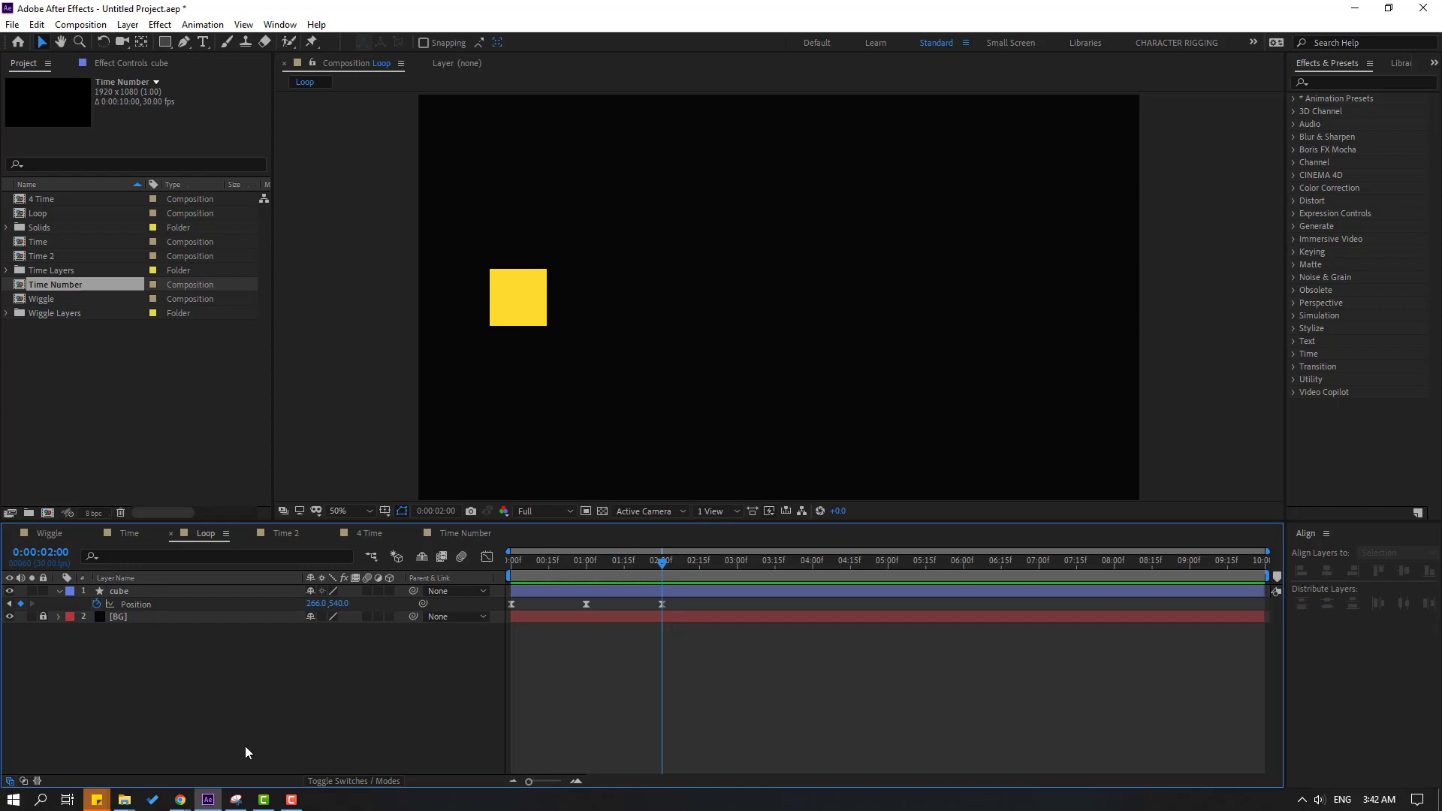
Add a loopOutDuration(type = "cycle") expression to the cube's Position, preview, and select the star layer.
{"action": "left_click", "coordinate": [95, 605], "text": "alt"}
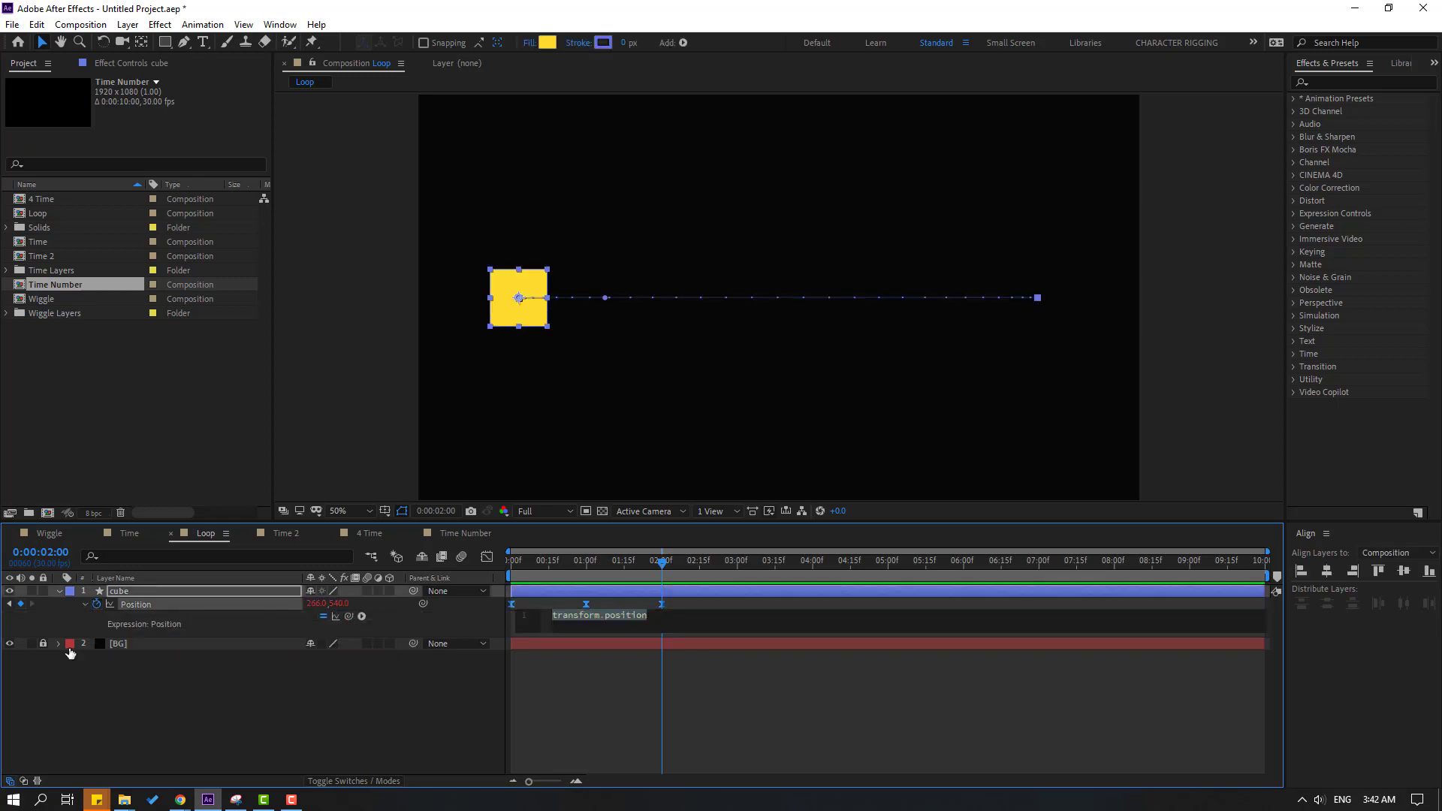
{"action": "left_click", "coordinate": [361, 617]}
{"action": "mouse_move", "coordinate": [449, 542]}
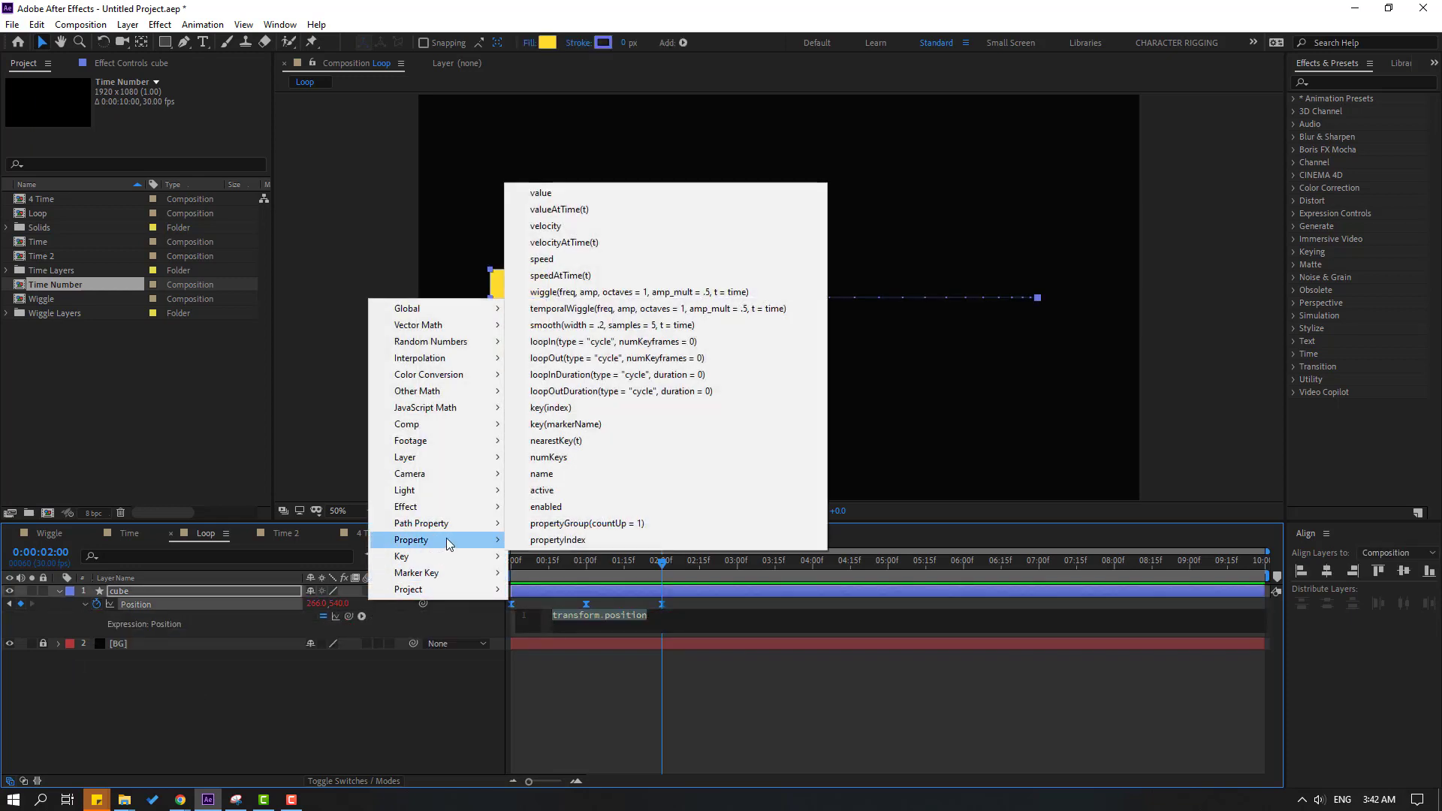
{"action": "left_click", "coordinate": [688, 392]}
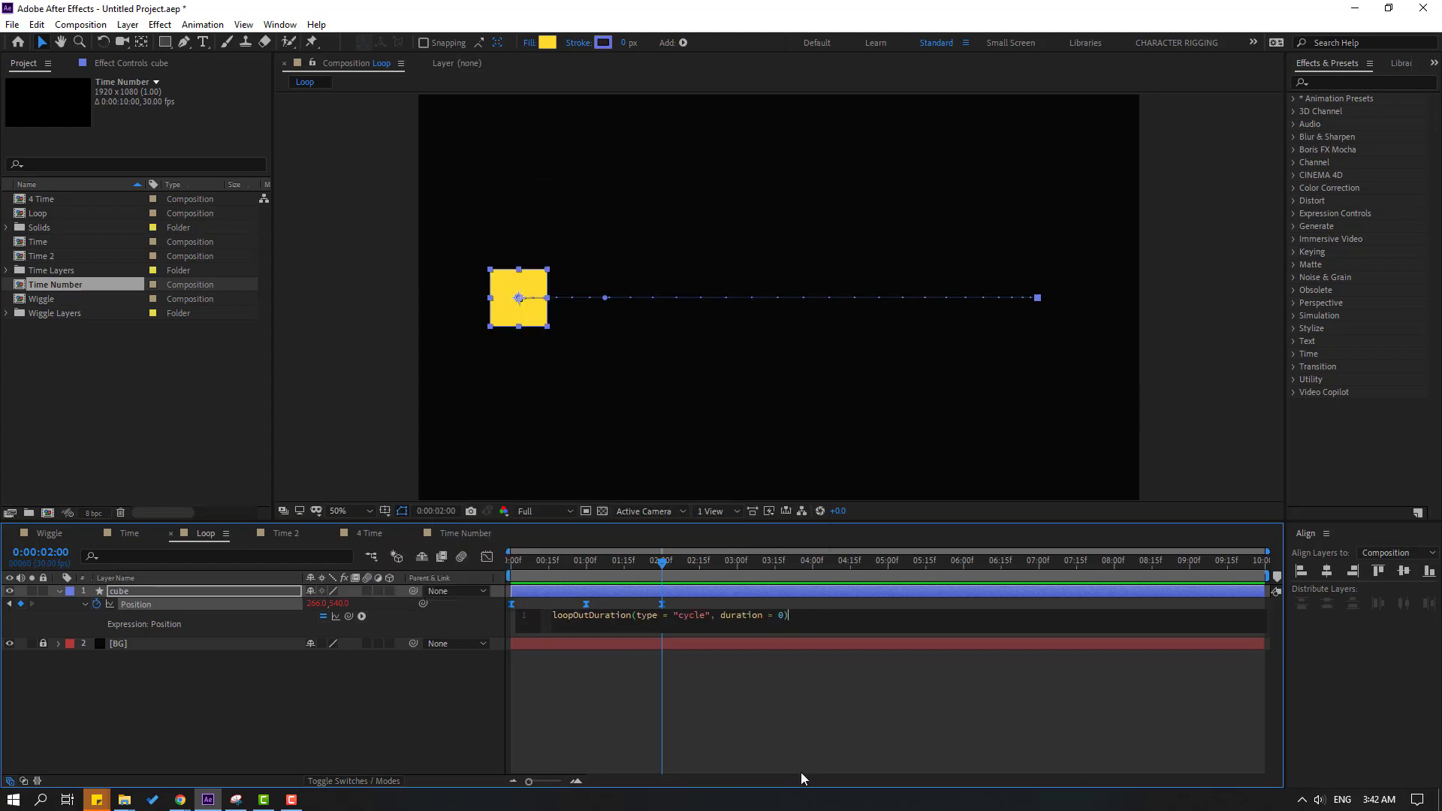
{"action": "left_click", "coordinate": [795, 714]}
{"action": "key", "text": "space"}
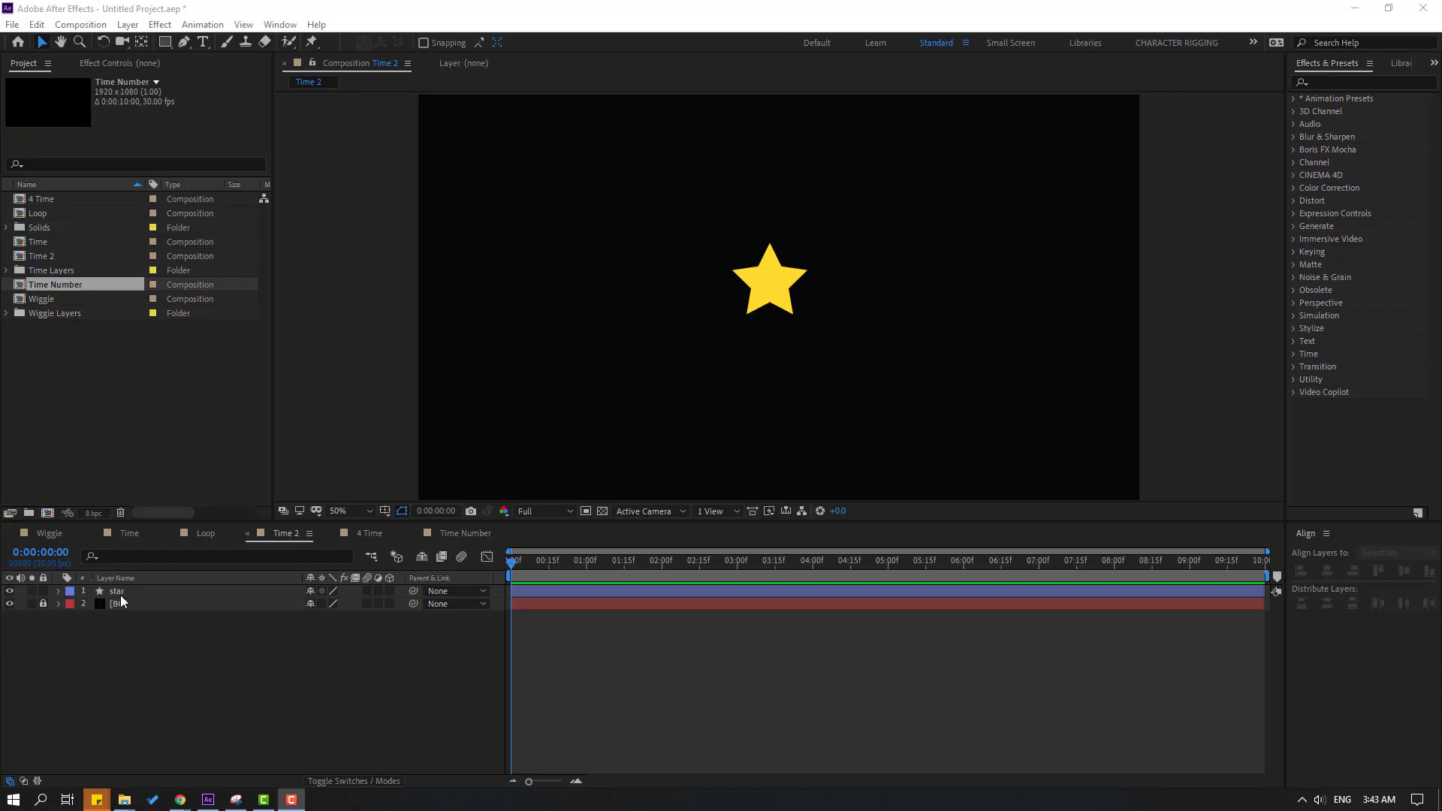
{"action": "left_click", "coordinate": [120, 593]}
Apply Separate Dimensions to the star's Position property.
{"action": "key", "text": "p"}
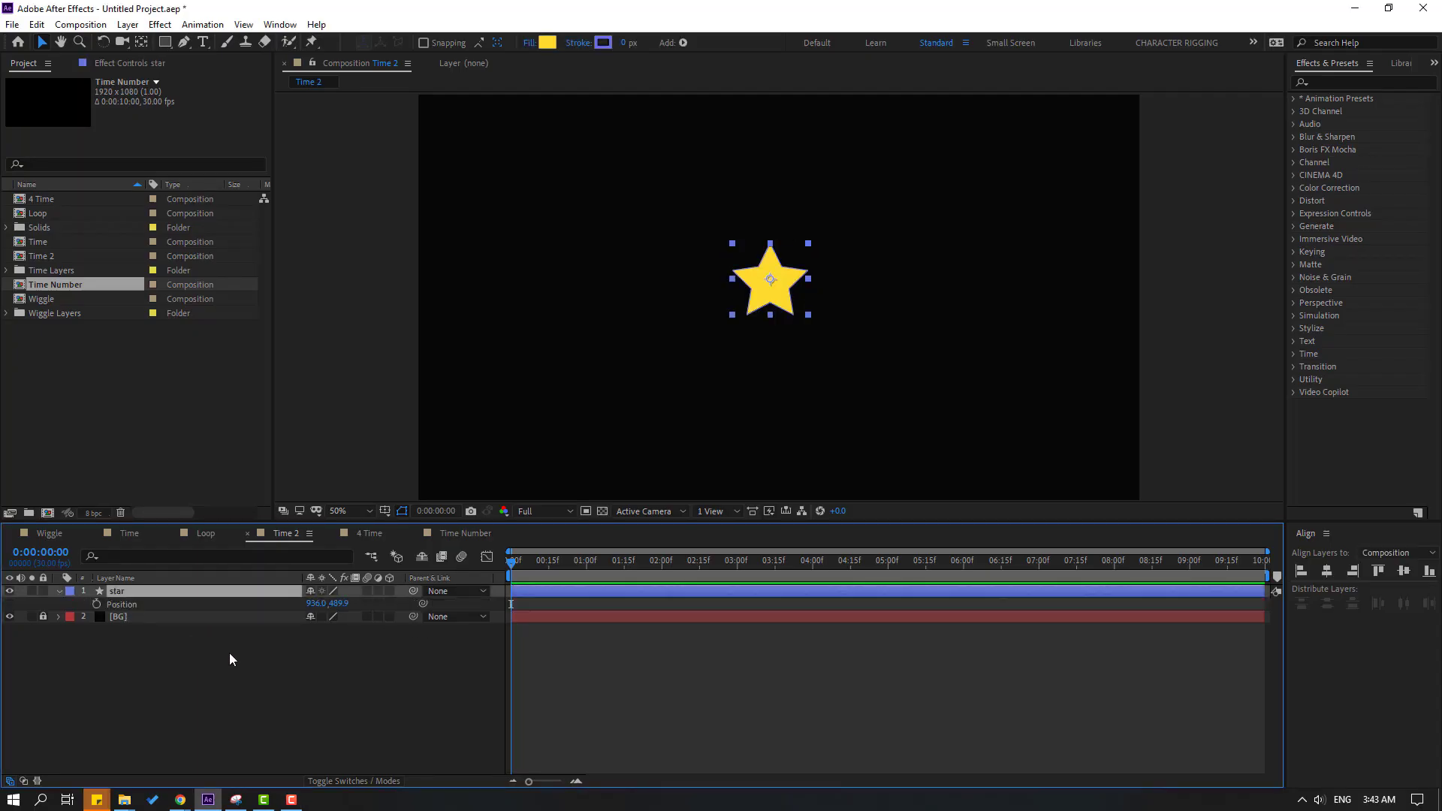
{"action": "left_click", "coordinate": [126, 605]}
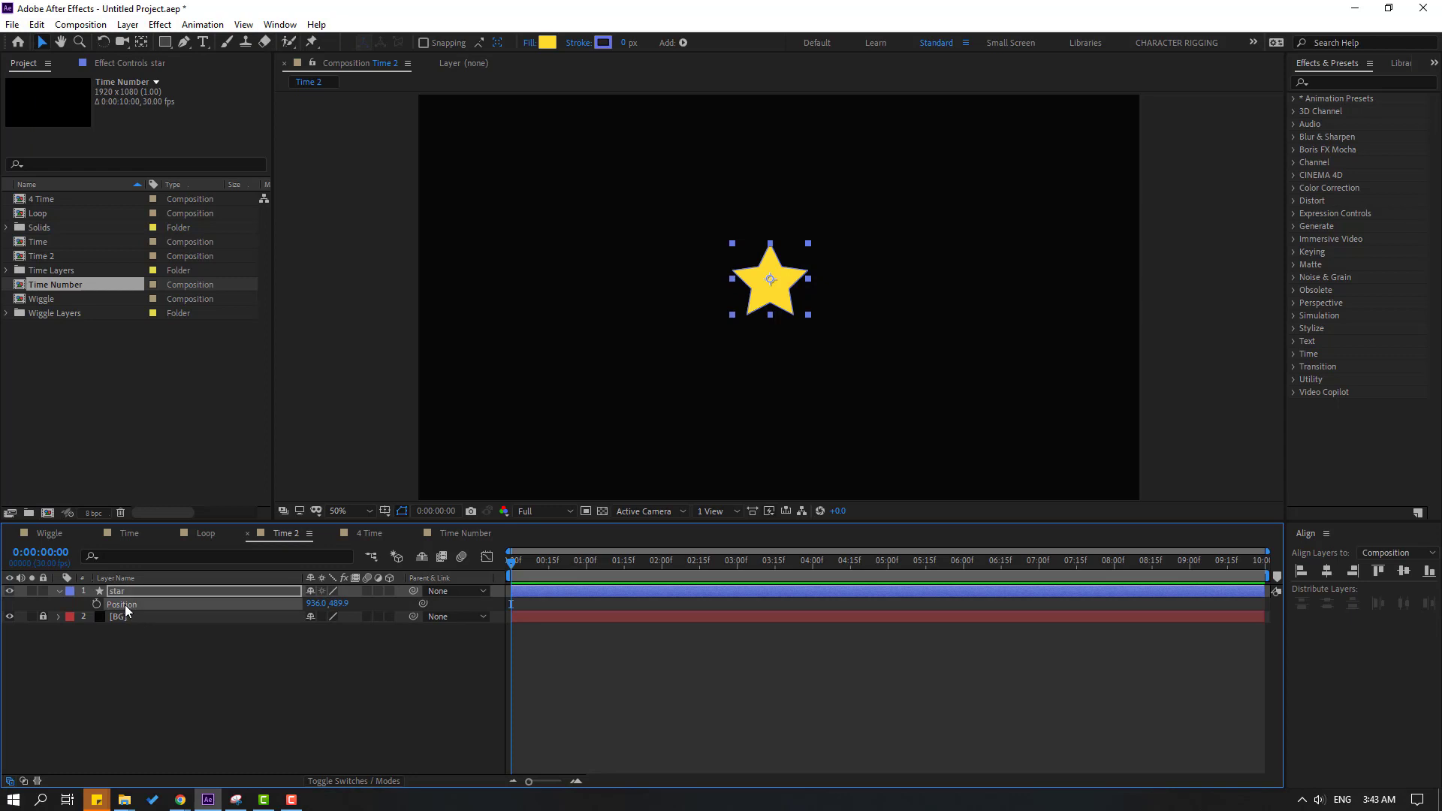
{"action": "right_click", "coordinate": [126, 609]}
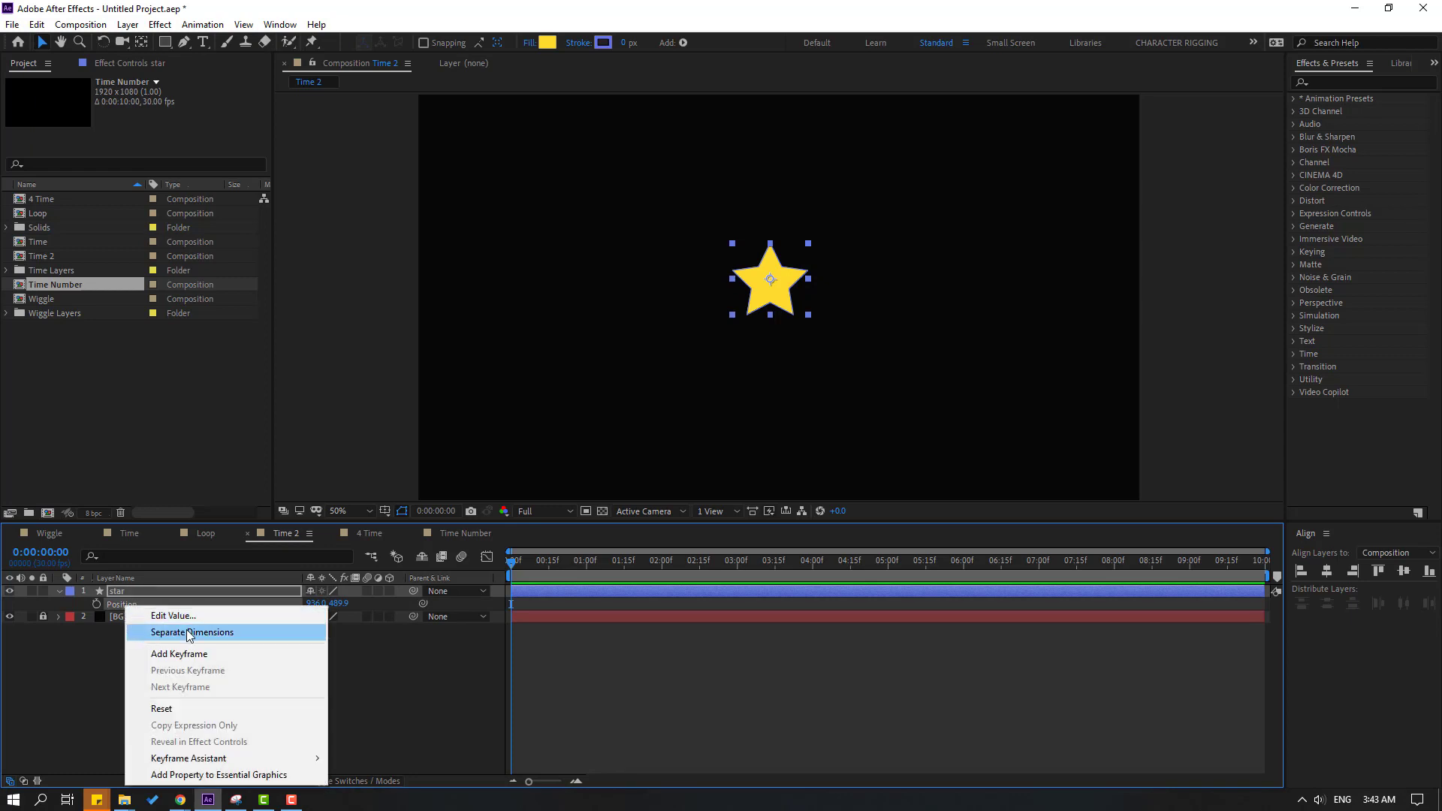
{"action": "left_click", "coordinate": [237, 632]}
{"action": "left_click", "coordinate": [165, 691]}
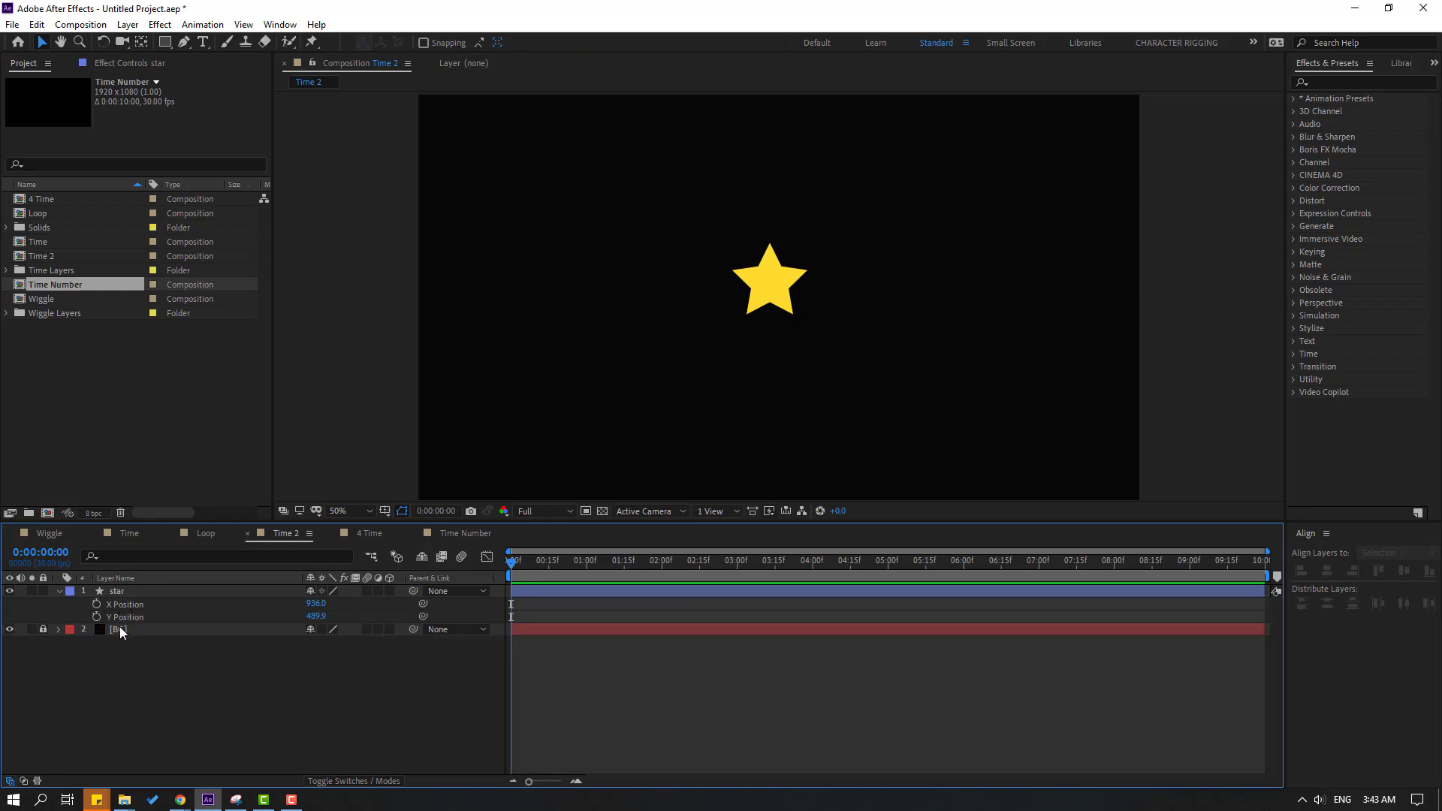
Test-scrub the star's X Position and Y Position values, undo each change, and reselect the star.
{"action": "left_click_drag", "start_coordinate": [315, 603], "coordinate": [225, 646]}
{"action": "key", "text": "ctrl+z"}
{"action": "left_click_drag", "start_coordinate": [315, 616], "coordinate": [195, 706]}
{"action": "key", "text": "ctrl+z"}
{"action": "left_click", "coordinate": [102, 610]}
{"action": "left_click", "coordinate": [94, 605], "text": "alt"}
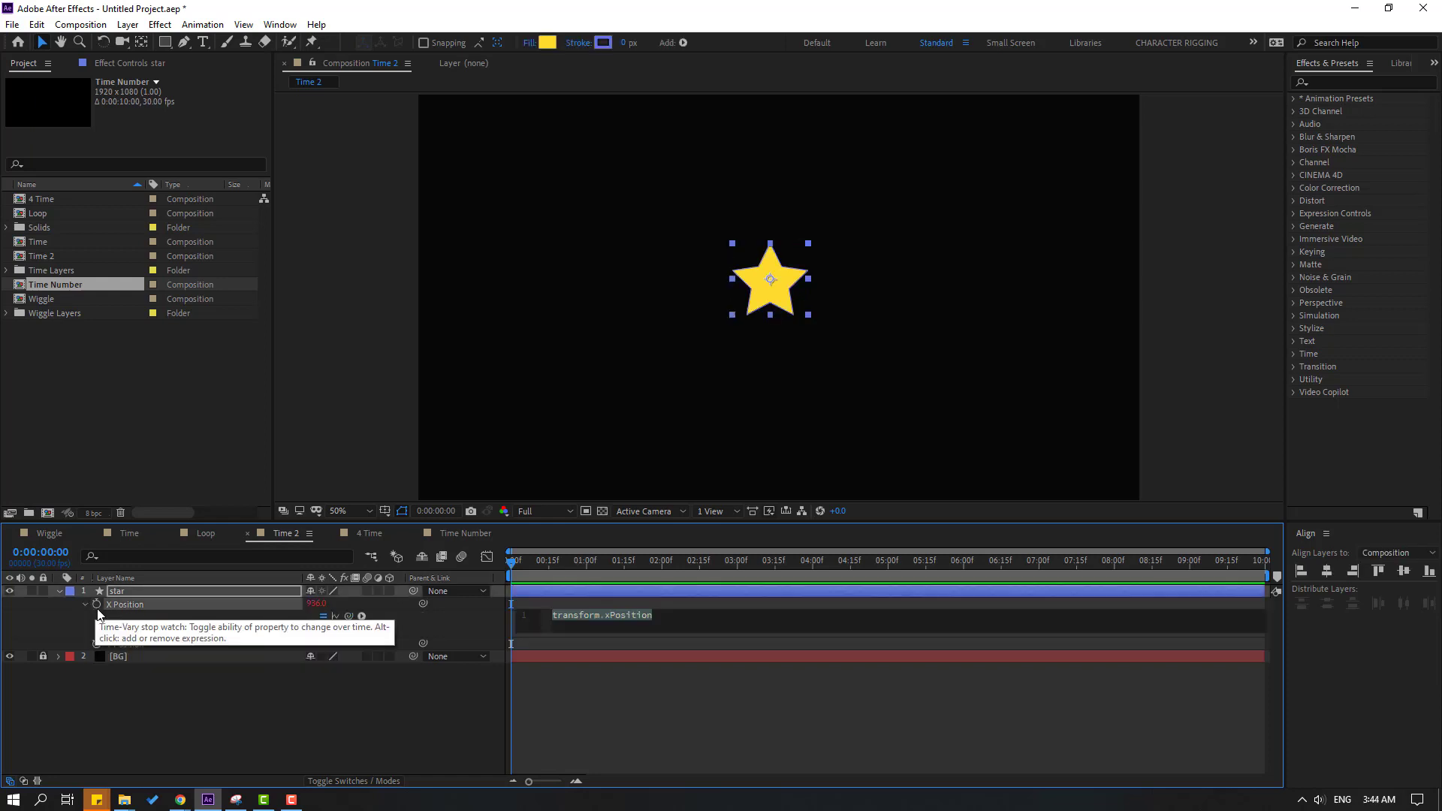
{"action": "type", "text": "time"}
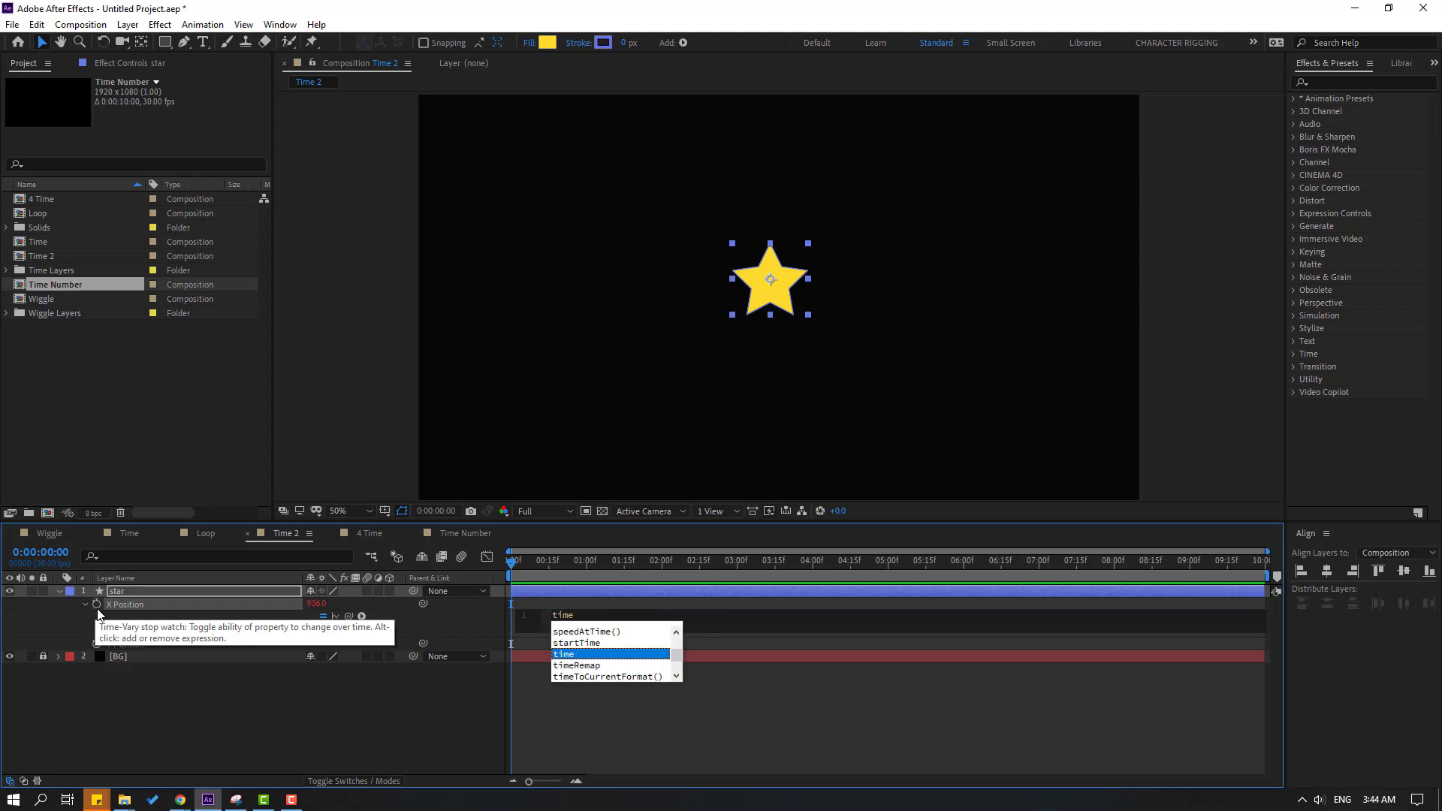
{"action": "type", "text": "*"}
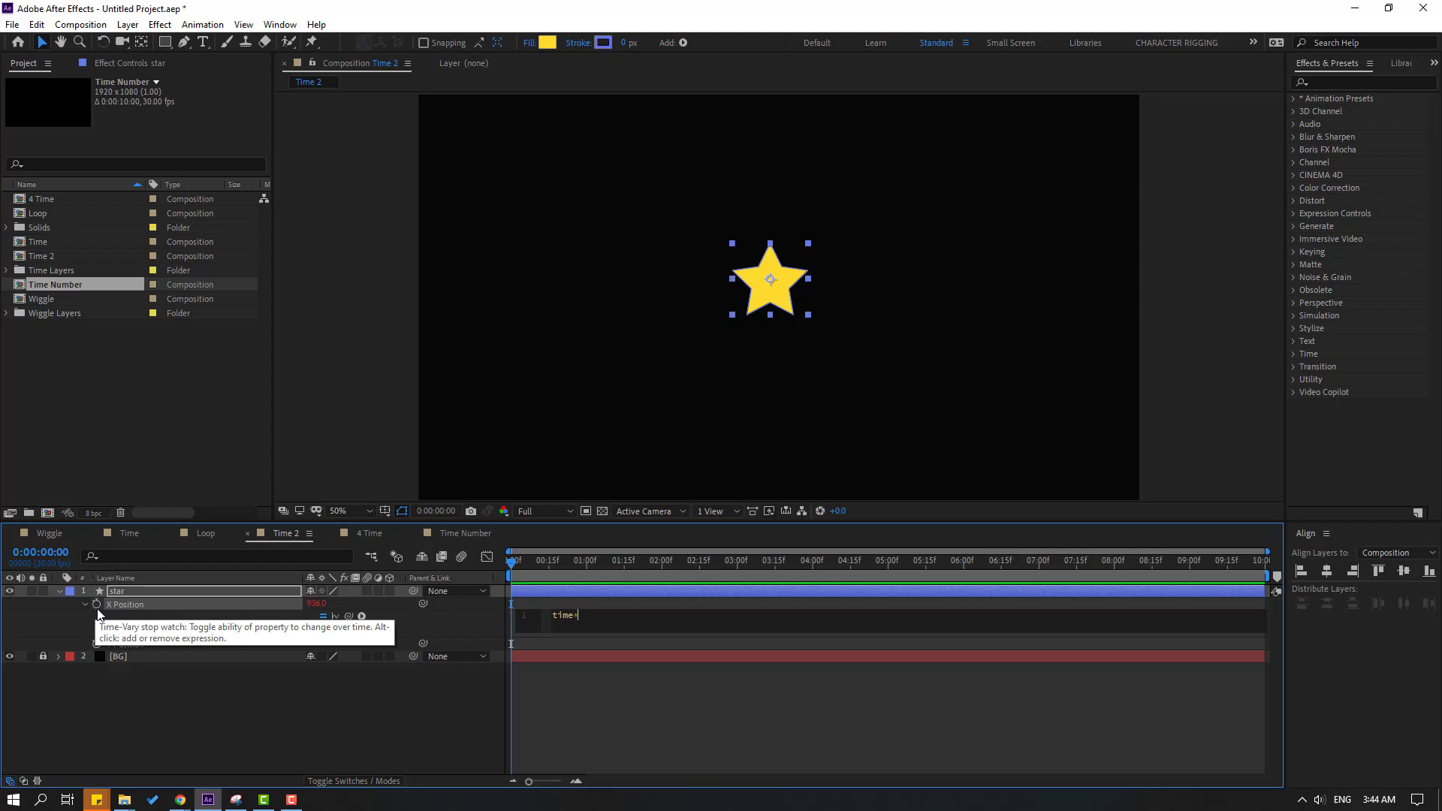
{"action": "type", "text": "100"}
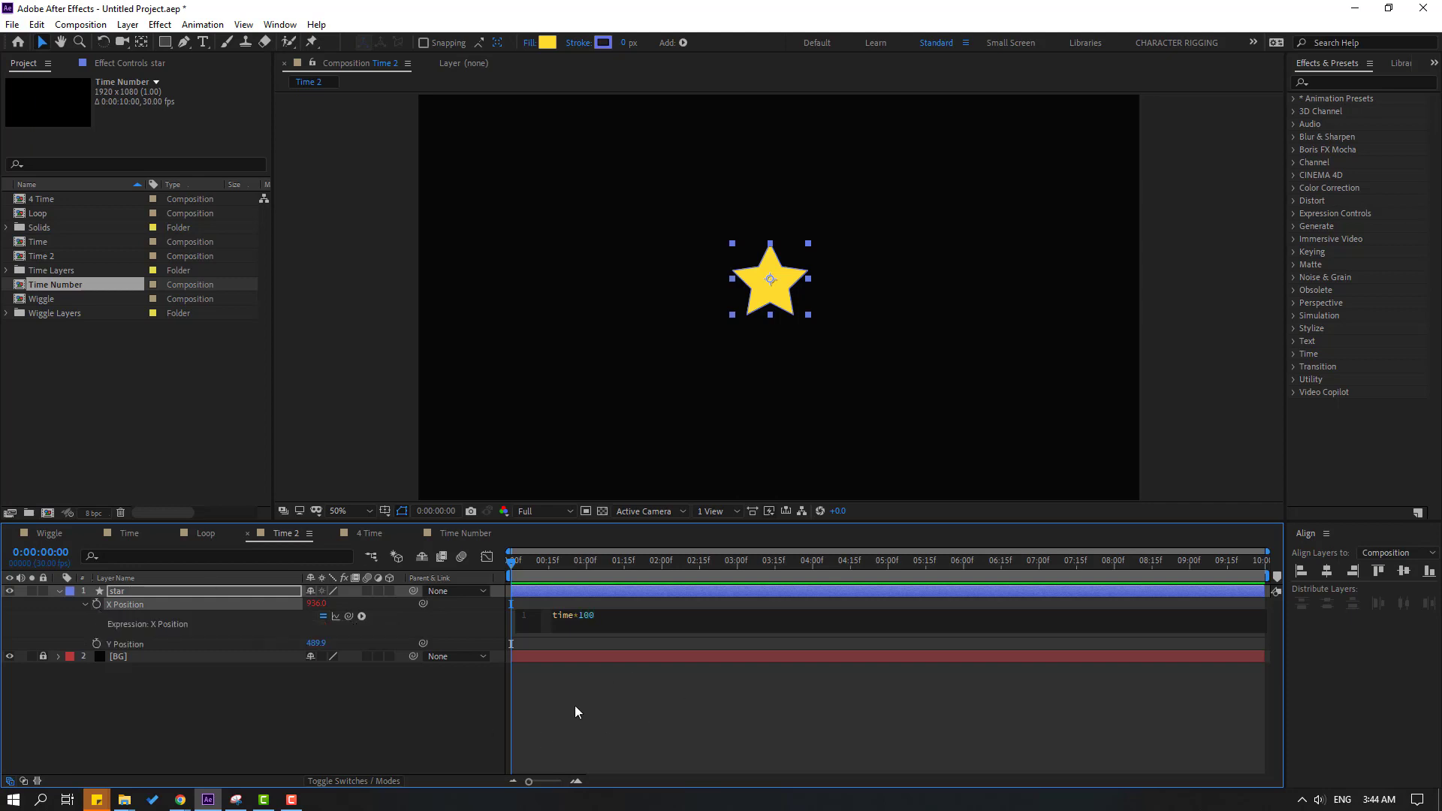
{"action": "left_click", "coordinate": [636, 712]}
{"action": "key", "text": "space"}
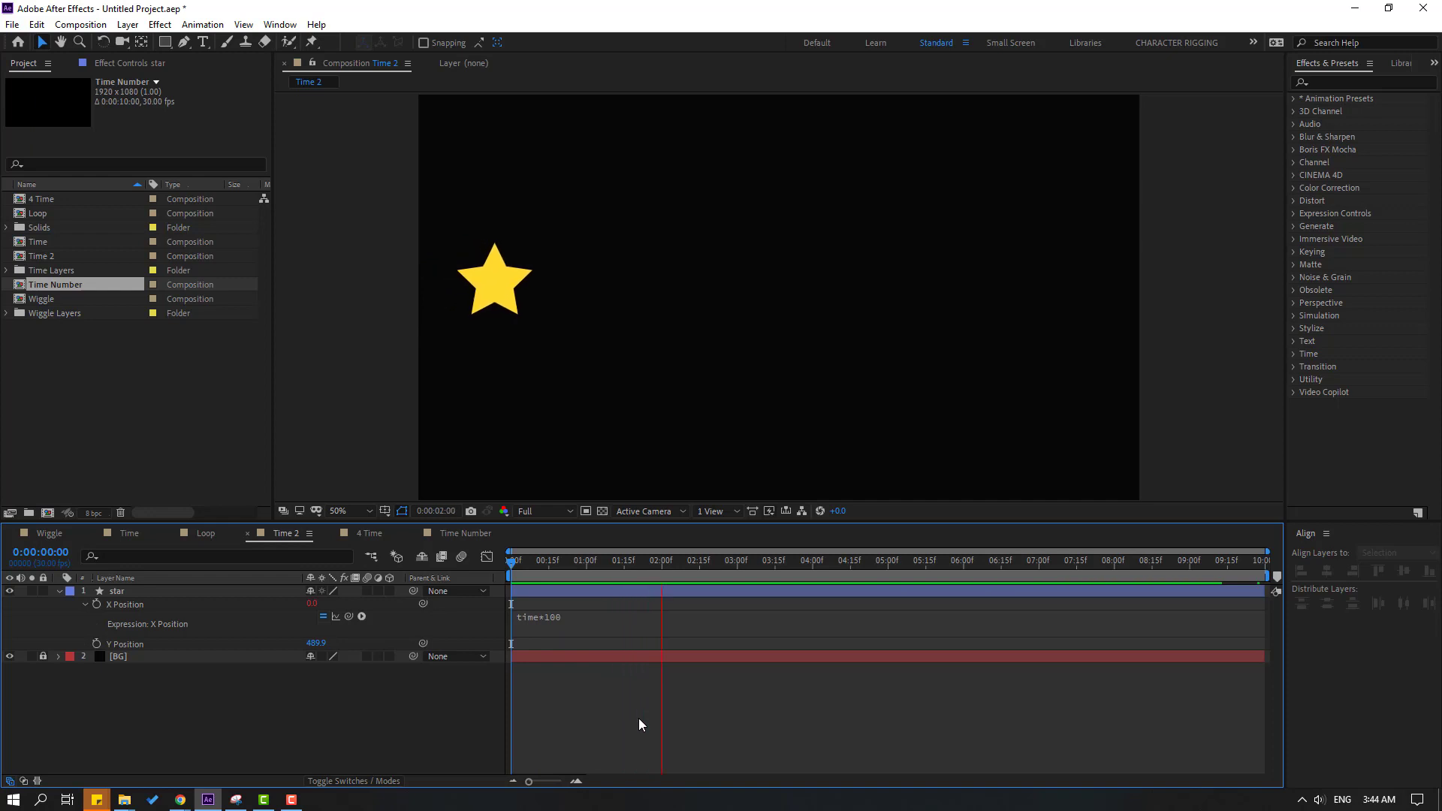
{"action": "left_click", "coordinate": [524, 565]}
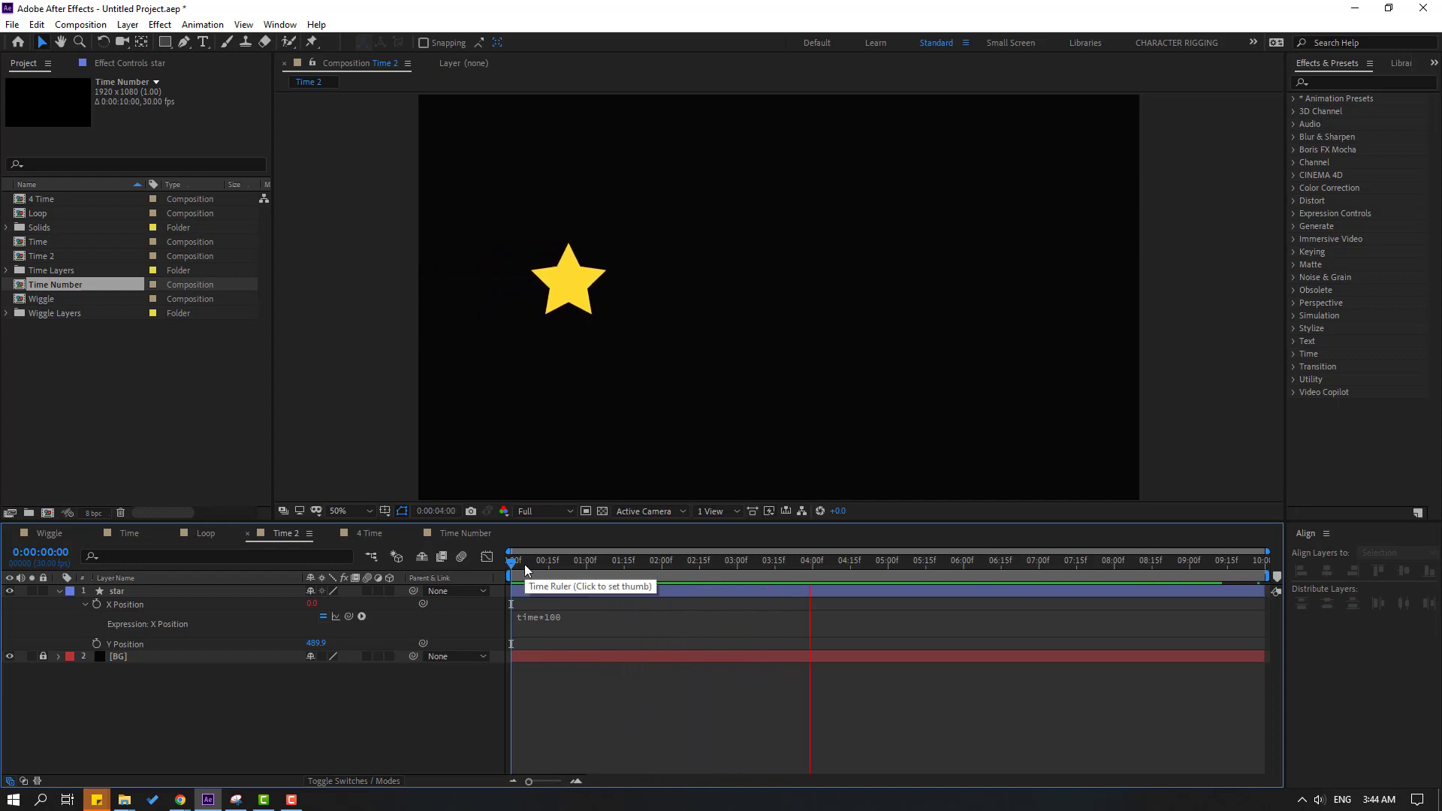
{"action": "left_click", "coordinate": [569, 623]}
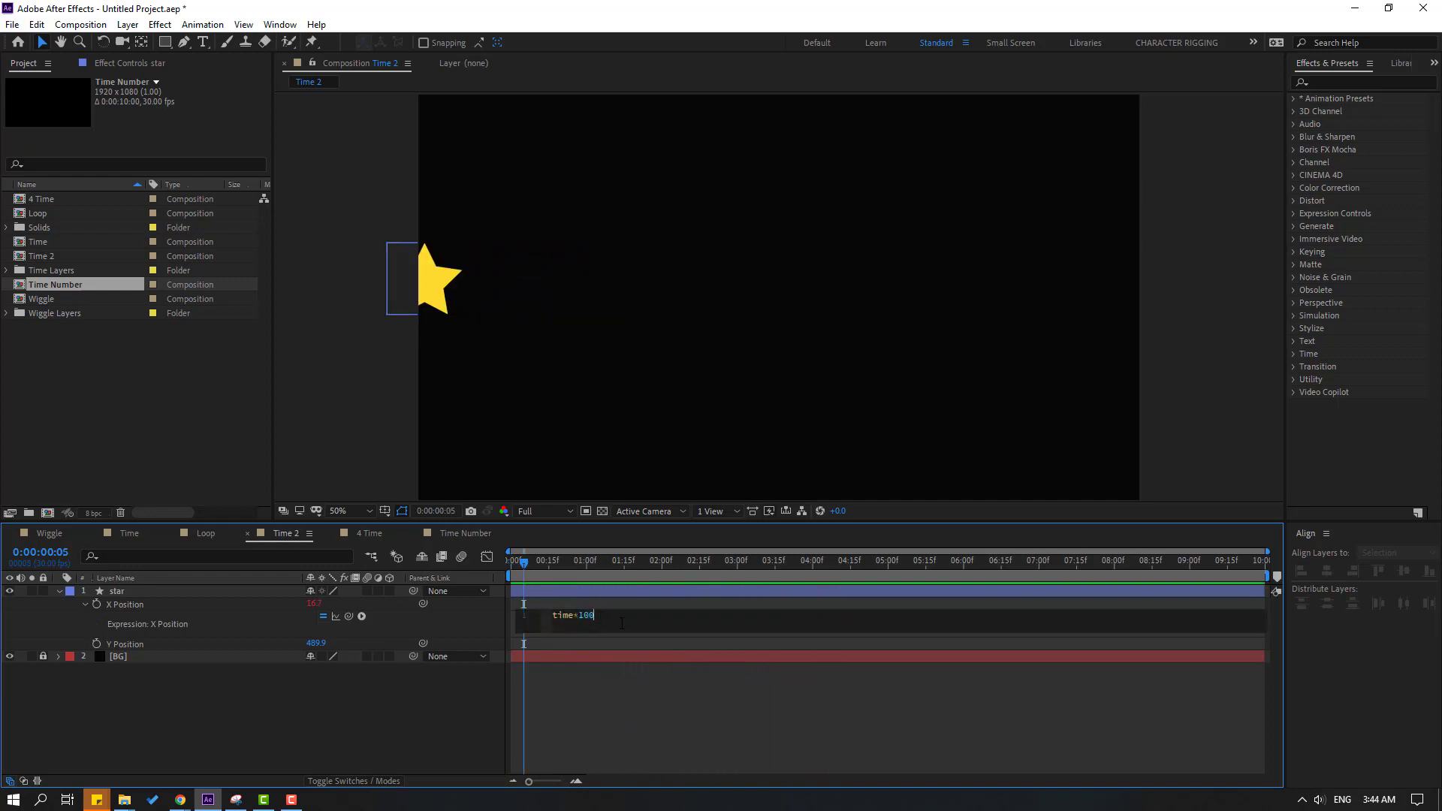
{"action": "left_click", "coordinate": [668, 723]}
{"action": "key", "text": "space"}
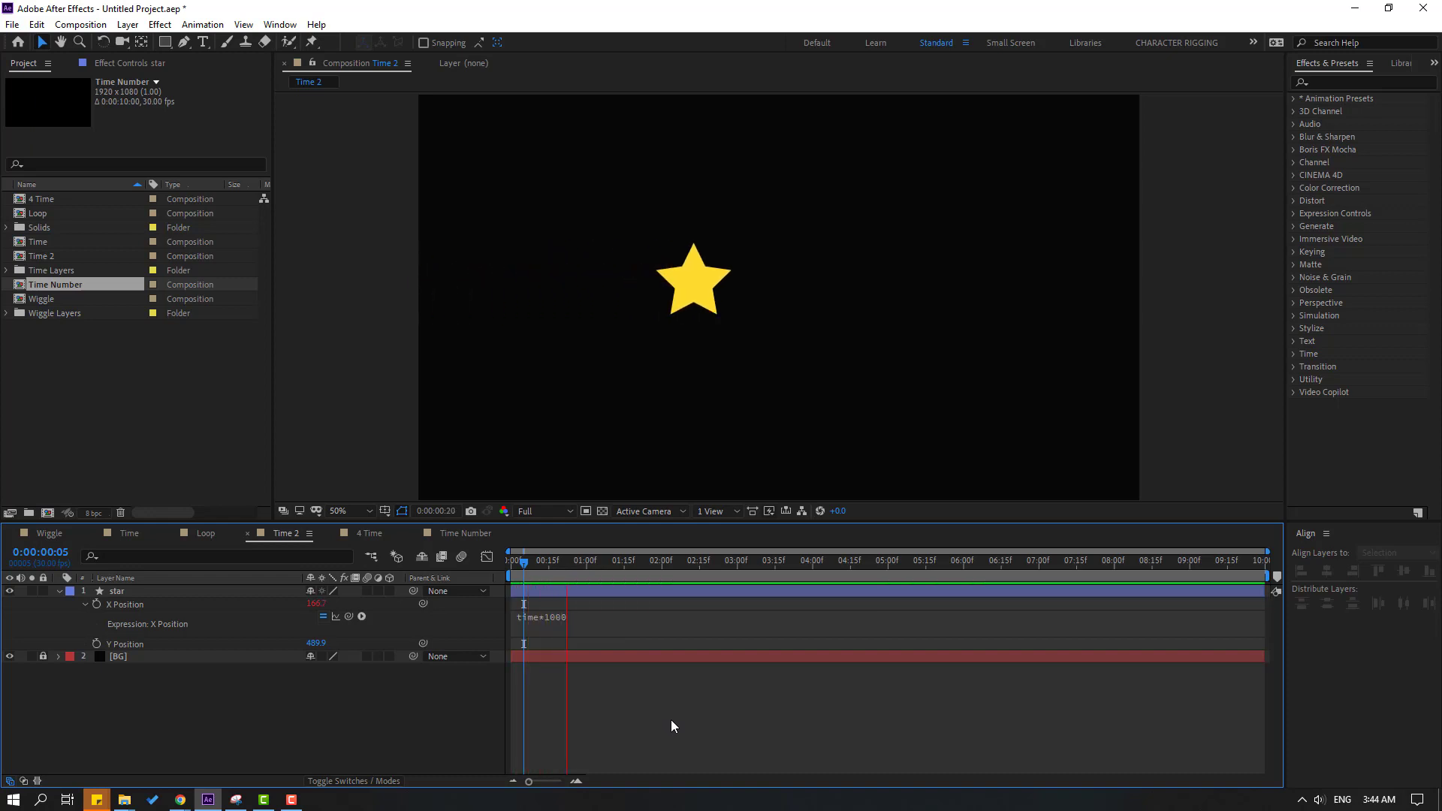
{"action": "key", "text": "space"}
{"action": "left_click_drag", "start_coordinate": [559, 563], "coordinate": [515, 563]}
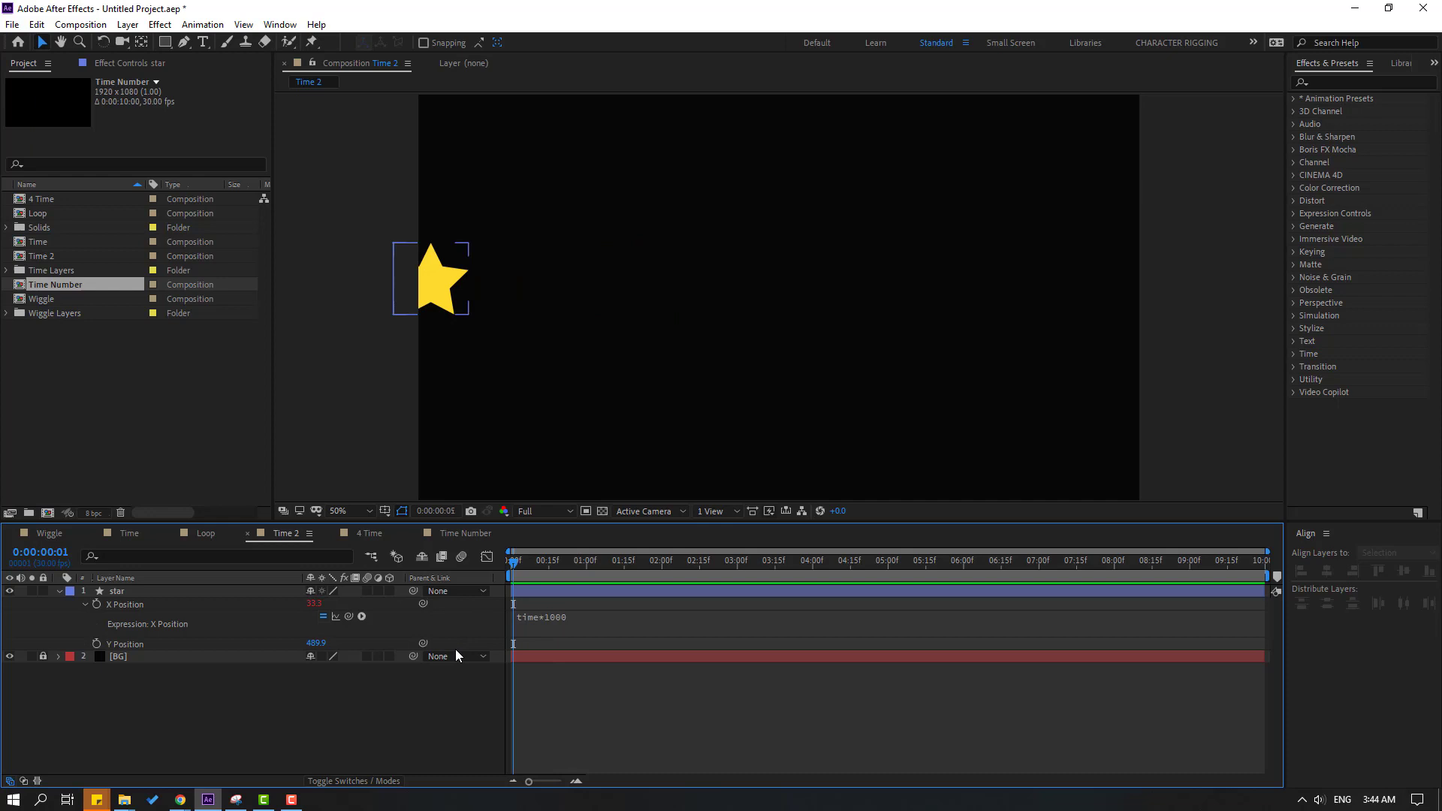
{"action": "key", "text": "ctrl+z"}
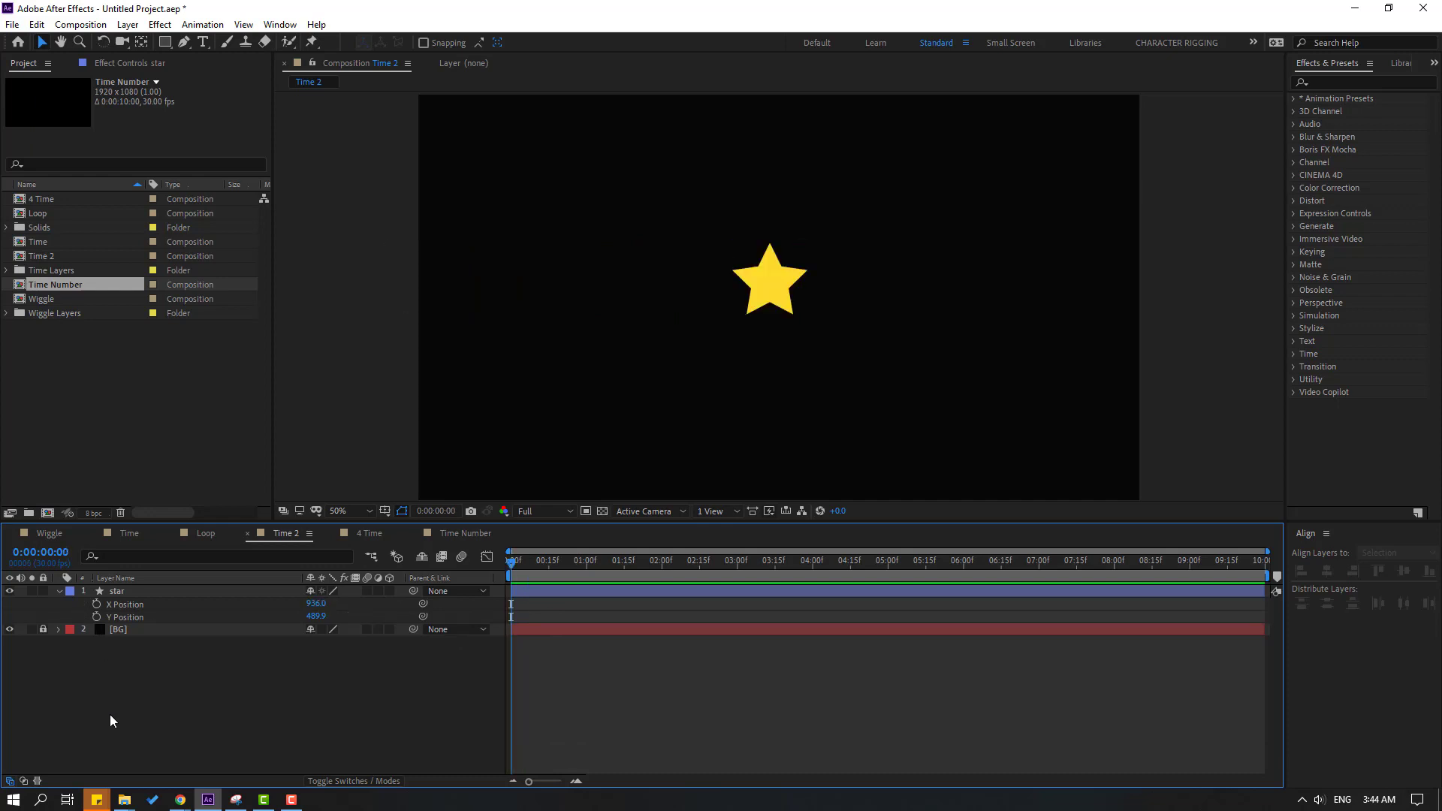
Give the star's Y Position the expression time*1000 and preview it sliding down.
{"action": "left_click", "coordinate": [97, 616], "text": "alt"}
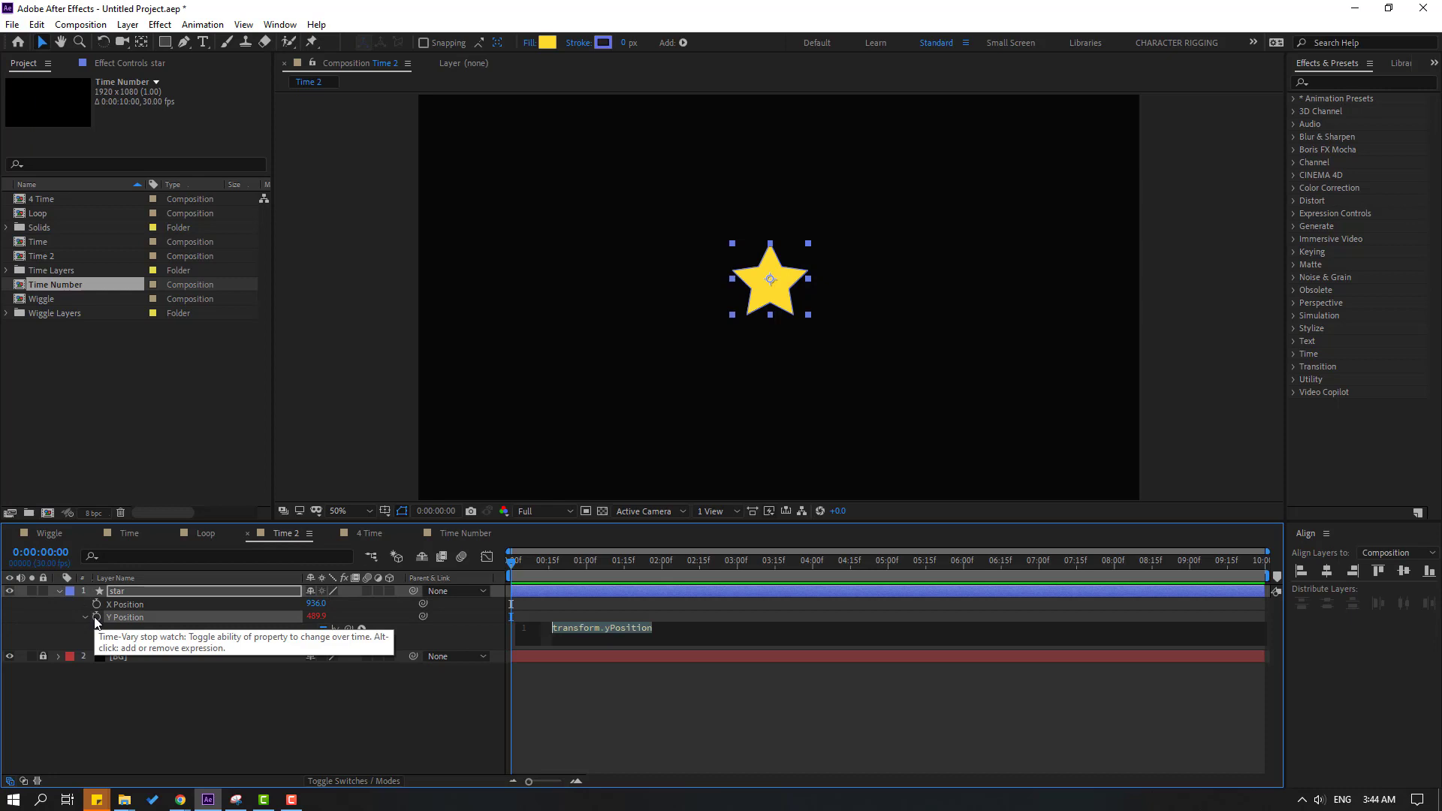
{"action": "type", "text": "time*1000"}
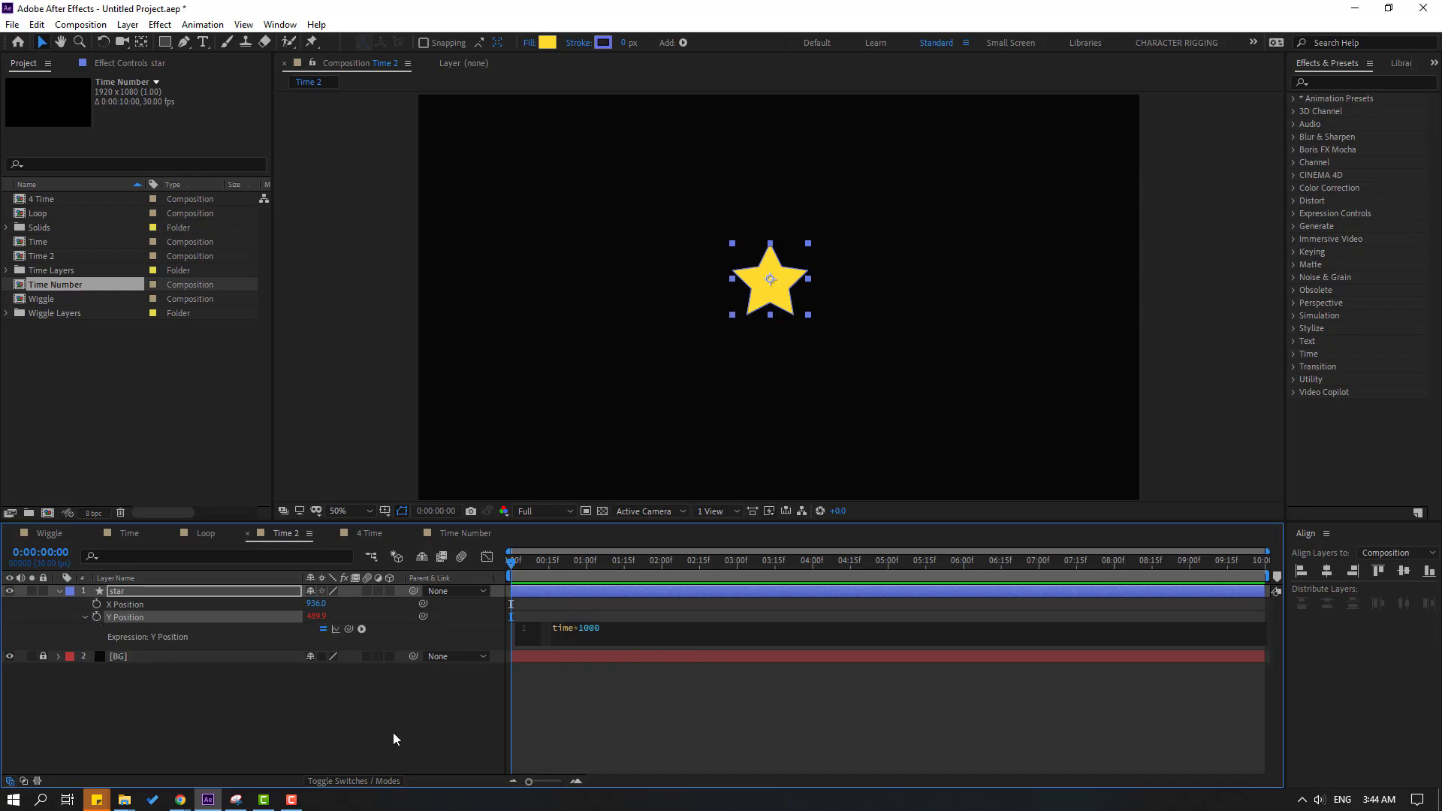
{"action": "left_click", "coordinate": [671, 729]}
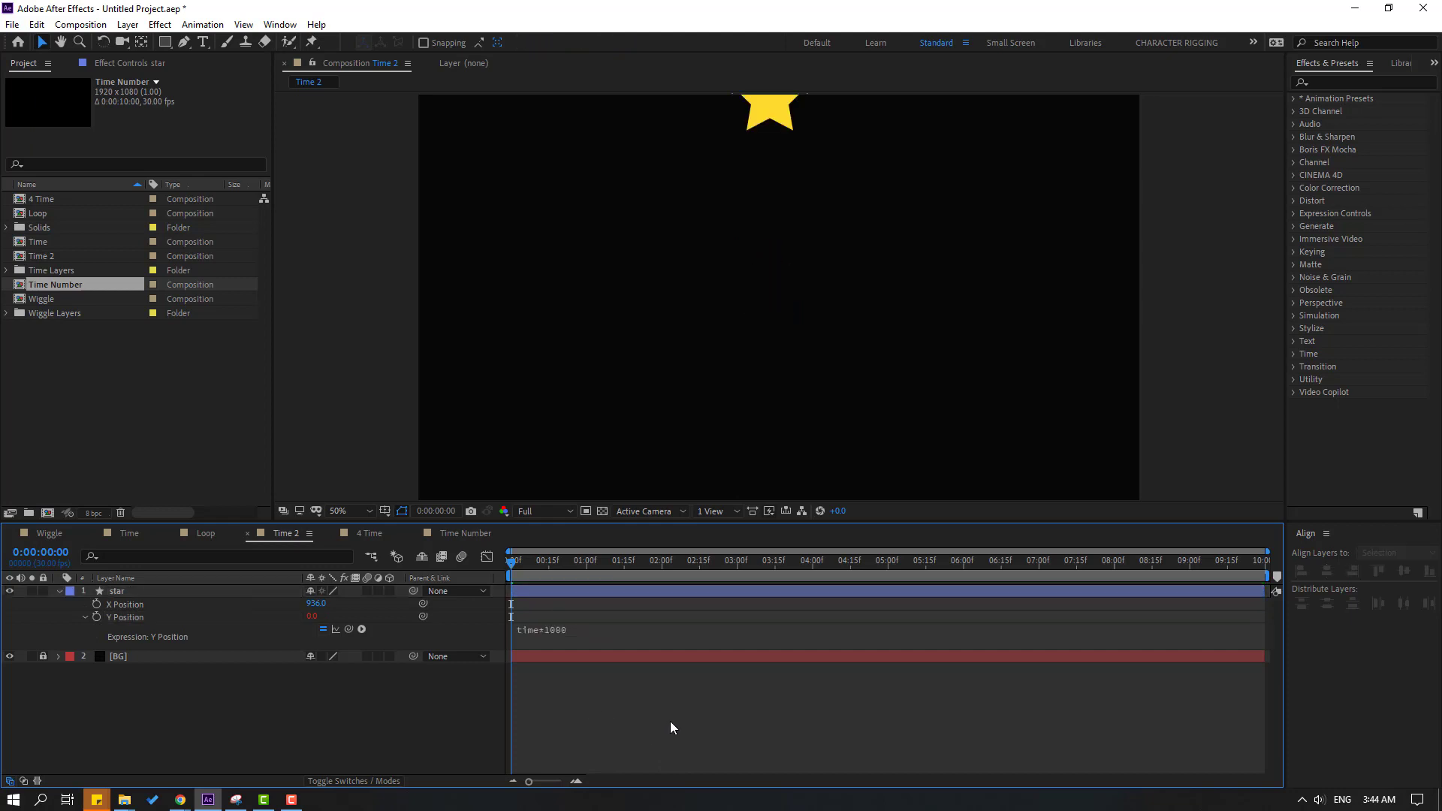
{"action": "key", "text": "space"}
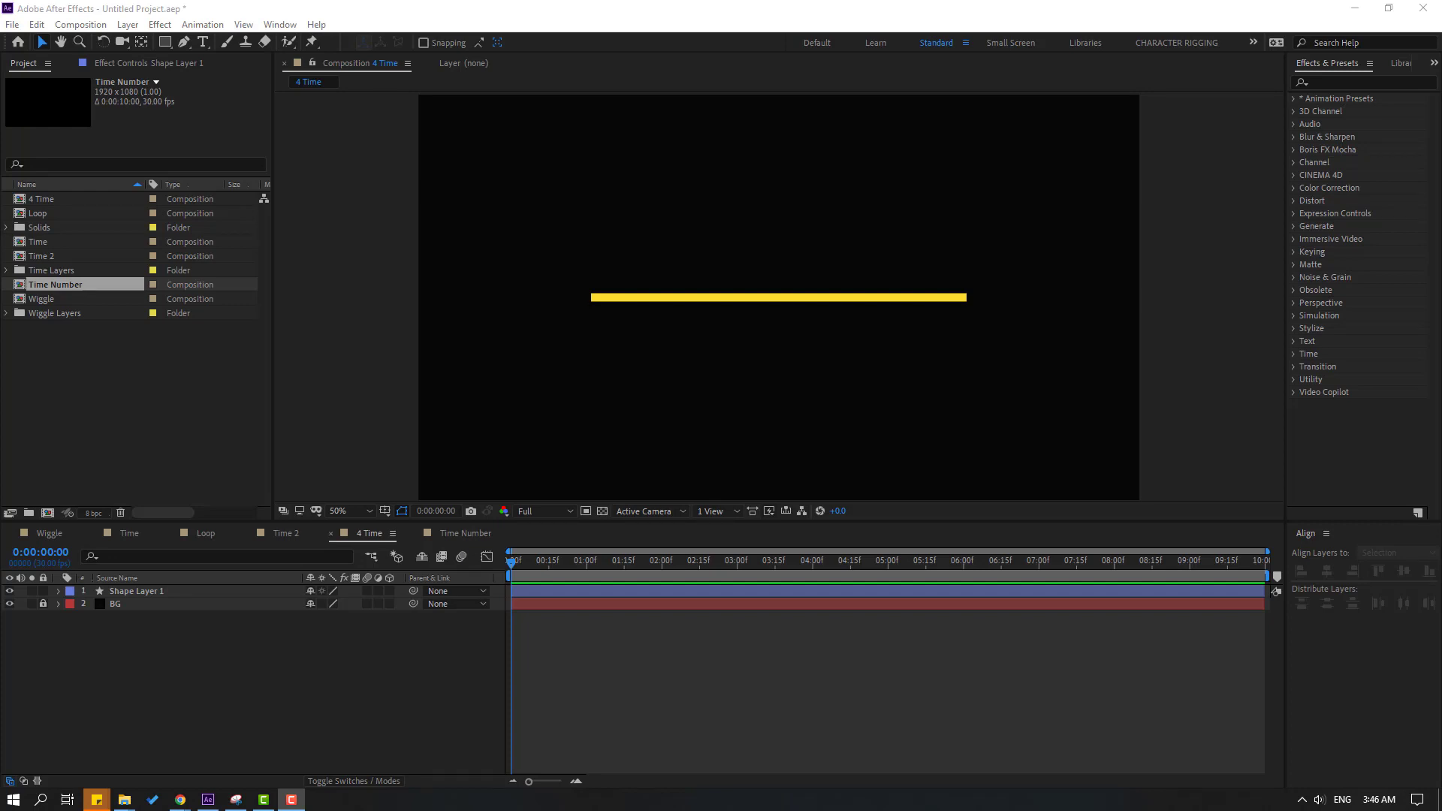
Add the expression time*time*time*time to Shape Layer 1's Rotation.
{"action": "left_click", "coordinate": [132, 590]}
{"action": "key", "text": "r"}
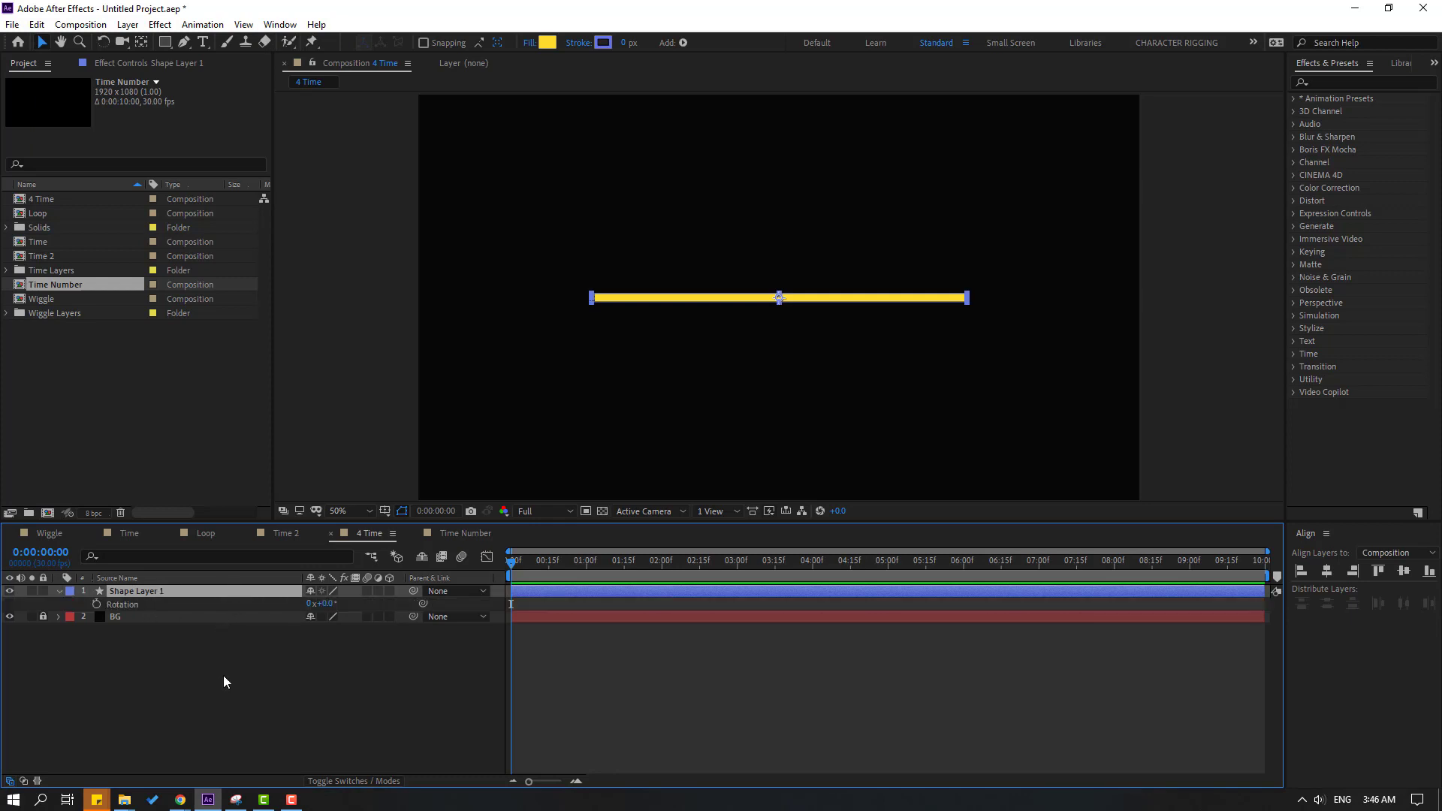
{"action": "left_click", "coordinate": [96, 604], "text": "alt"}
{"action": "type", "text": "time"}
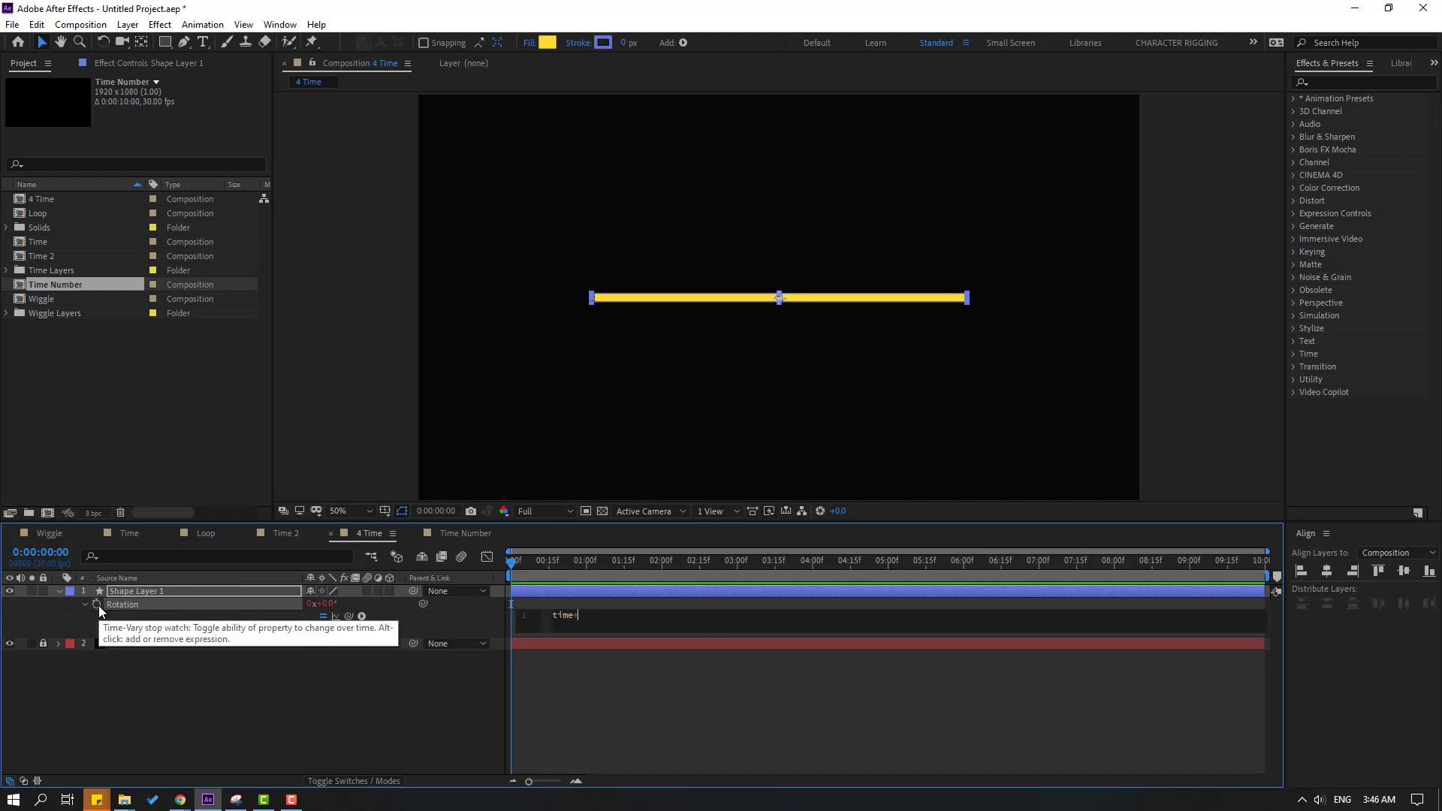
{"action": "type", "text": "*time*time"}
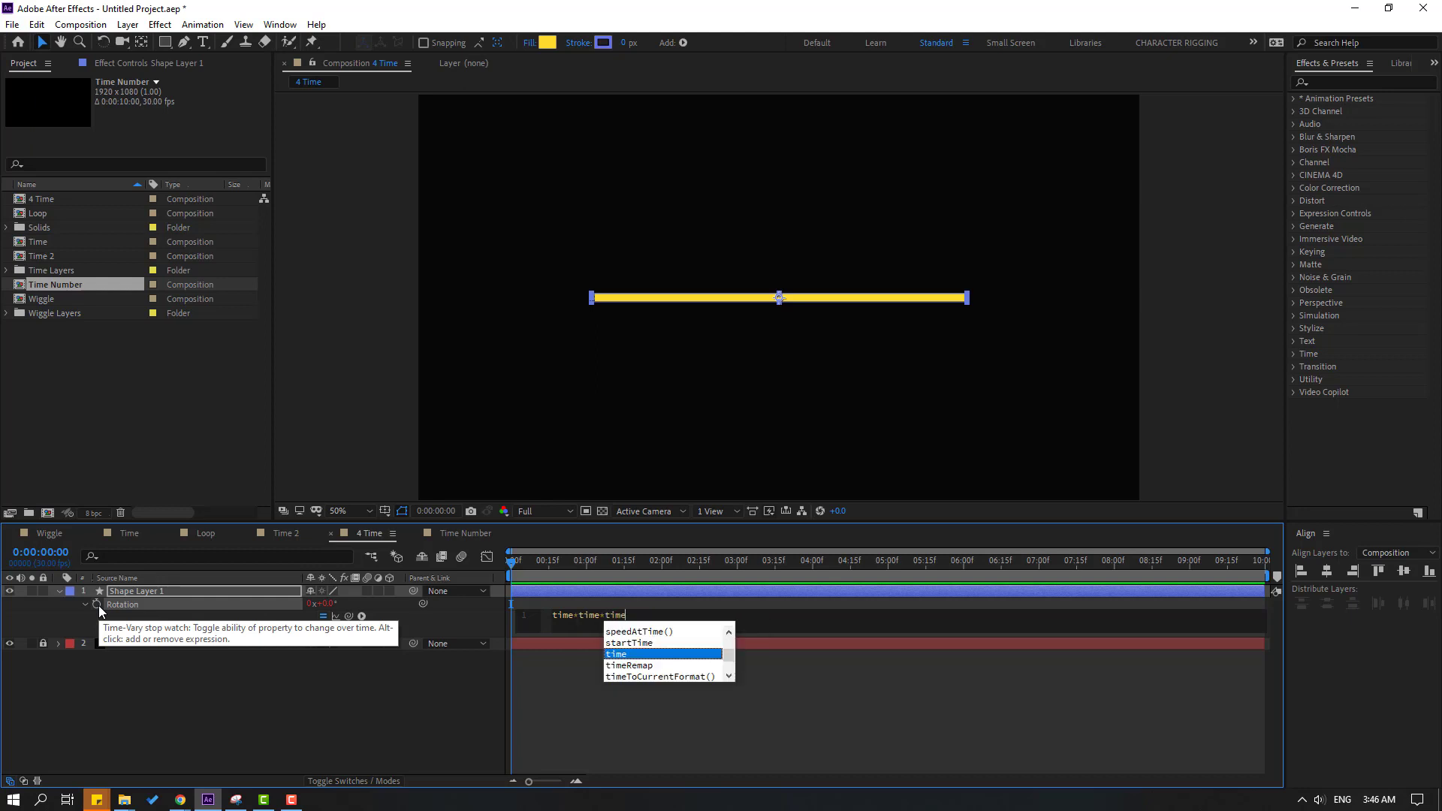
{"action": "type", "text": "*"}
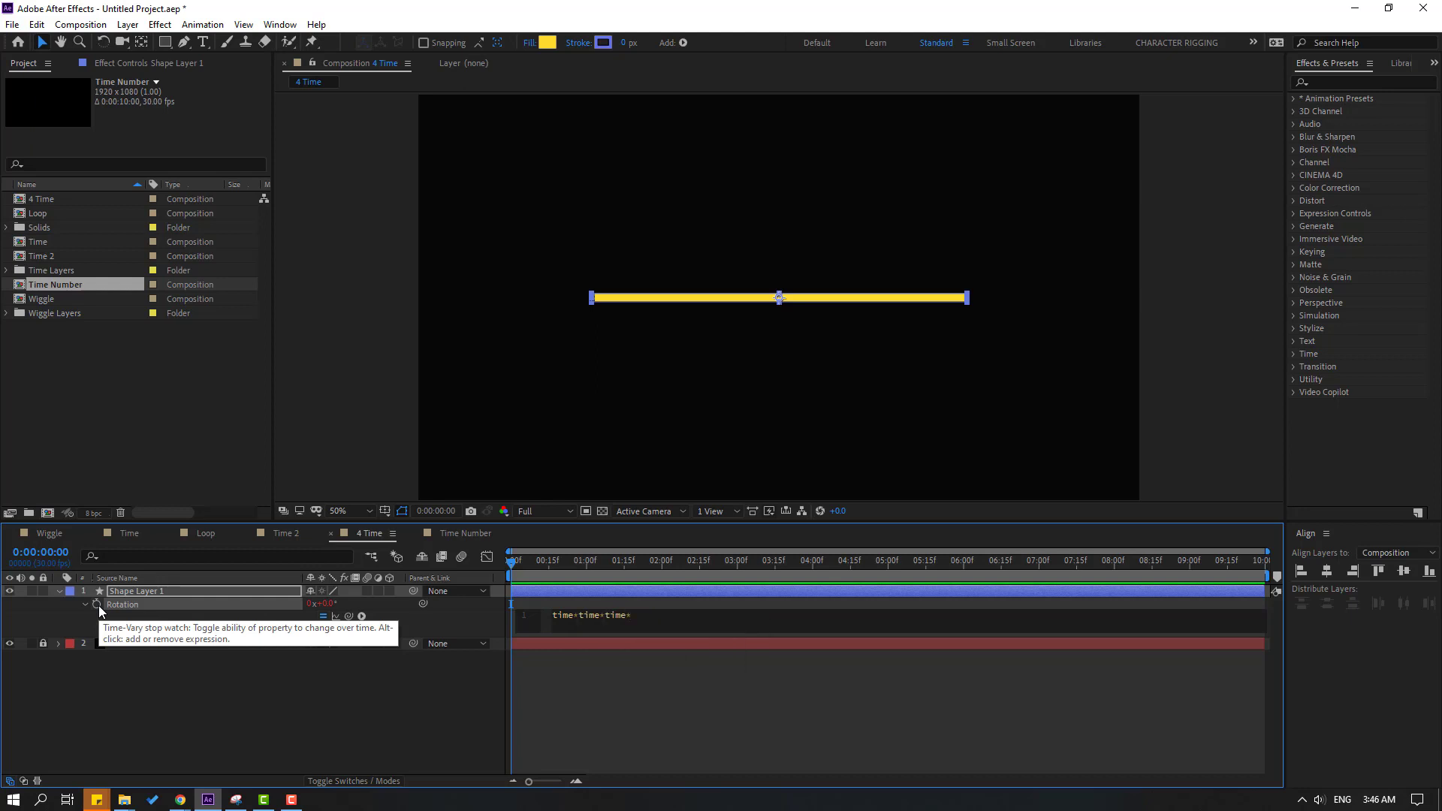
{"action": "type", "text": "time"}
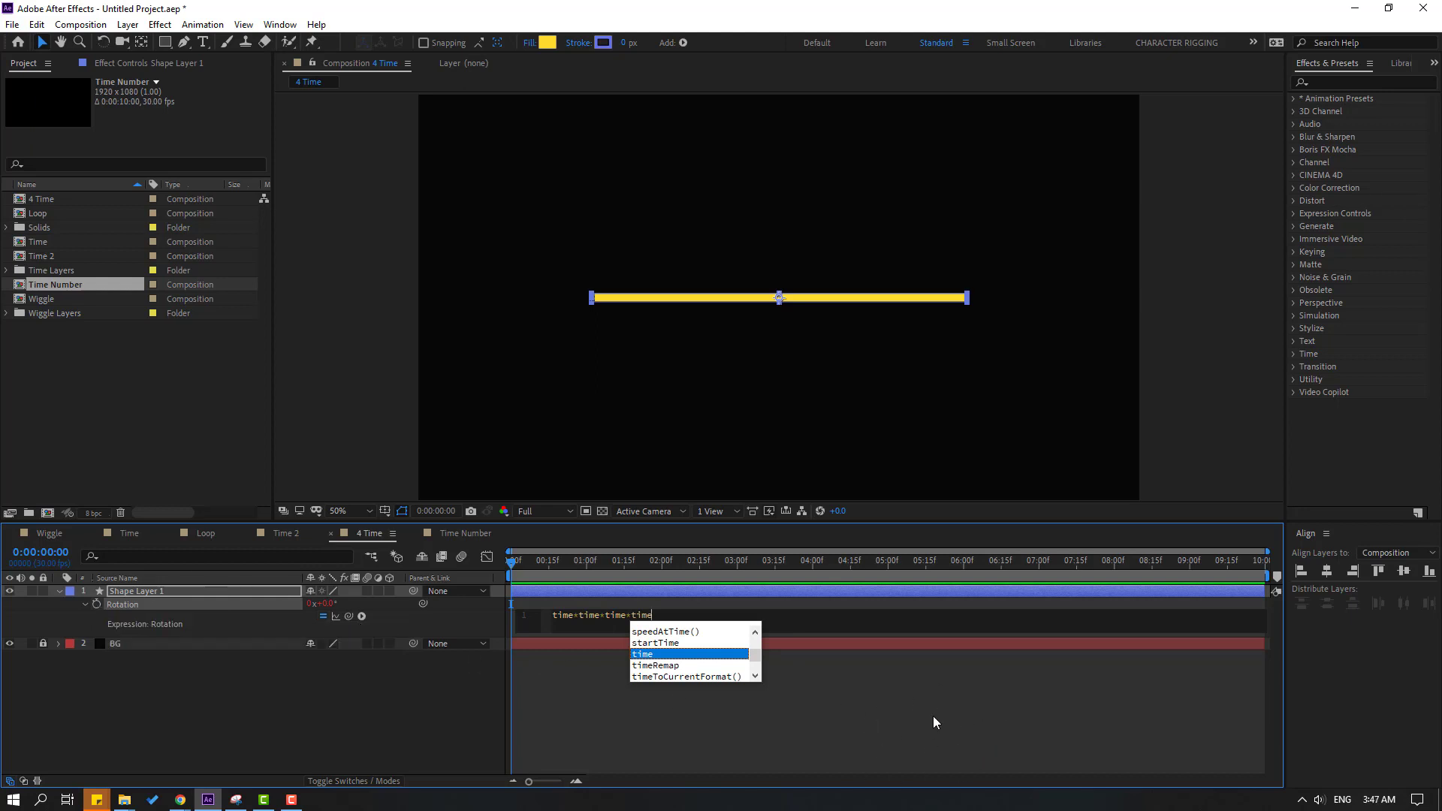
{"action": "left_click", "coordinate": [901, 731]}
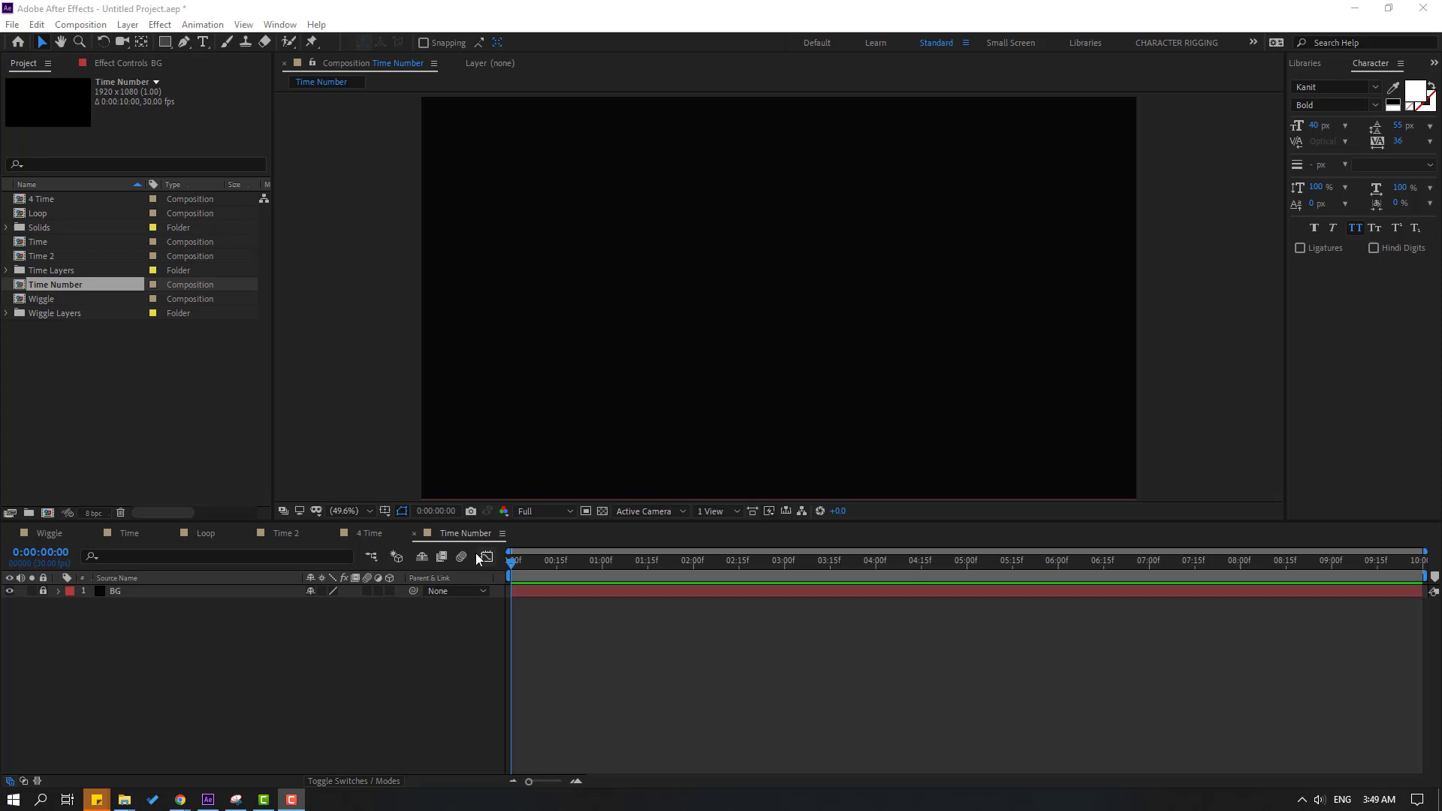
Create an empty text layer in the Time Number composition.
{"action": "left_click", "coordinate": [203, 42]}
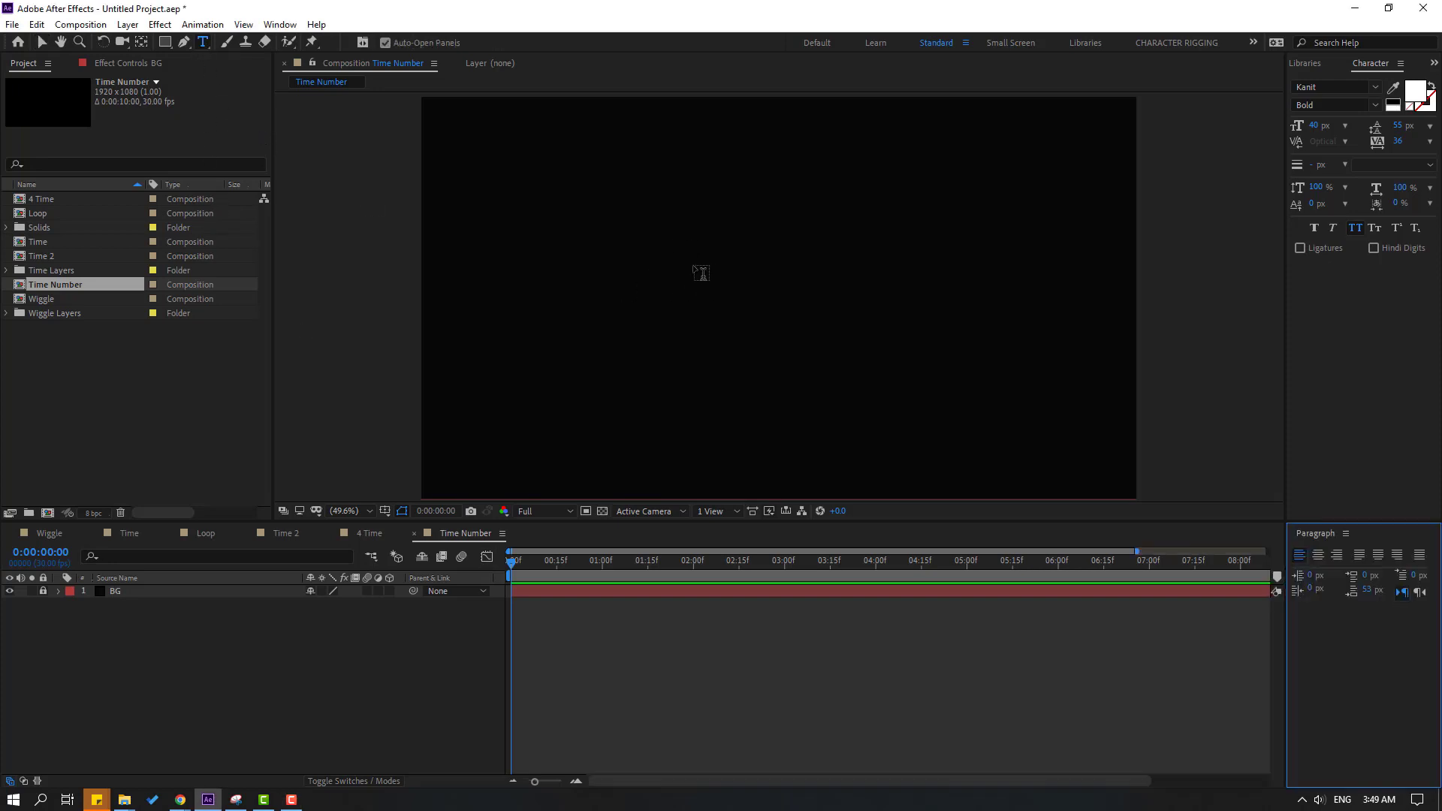
{"action": "left_click", "coordinate": [692, 269]}
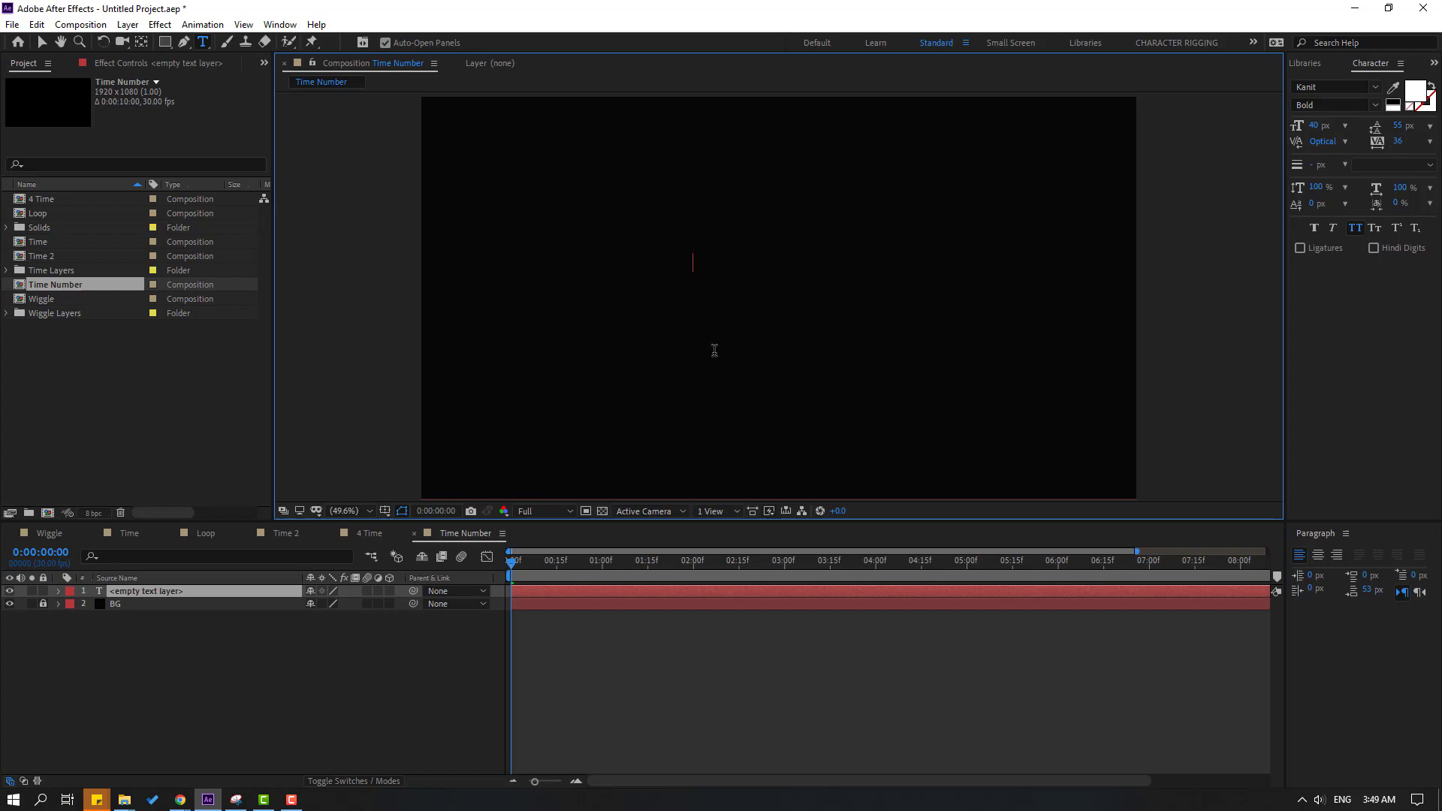
{"action": "left_click", "coordinate": [43, 43]}
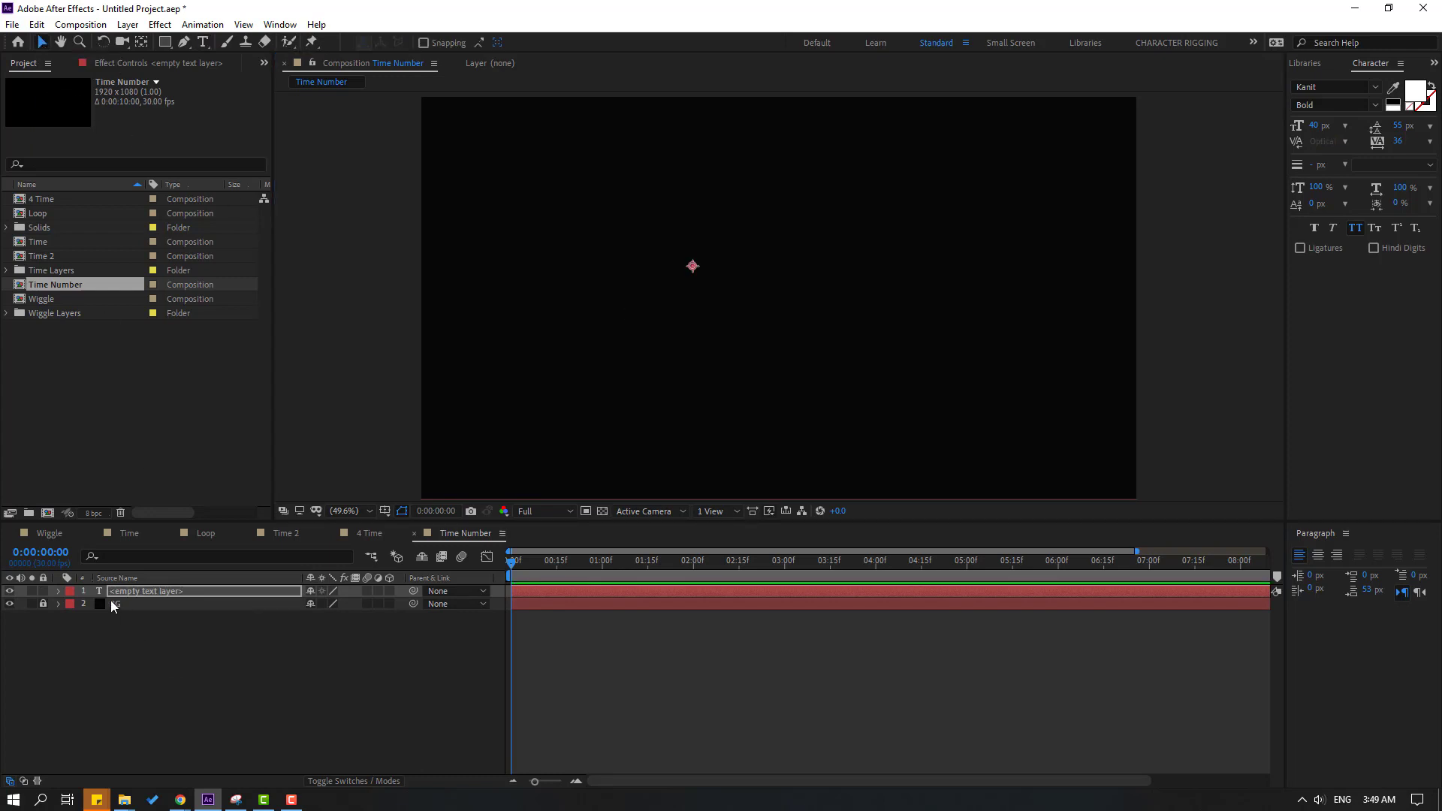
Give the text layer's Source Text the expression Math.round(time*100).
{"action": "left_click", "coordinate": [178, 592]}
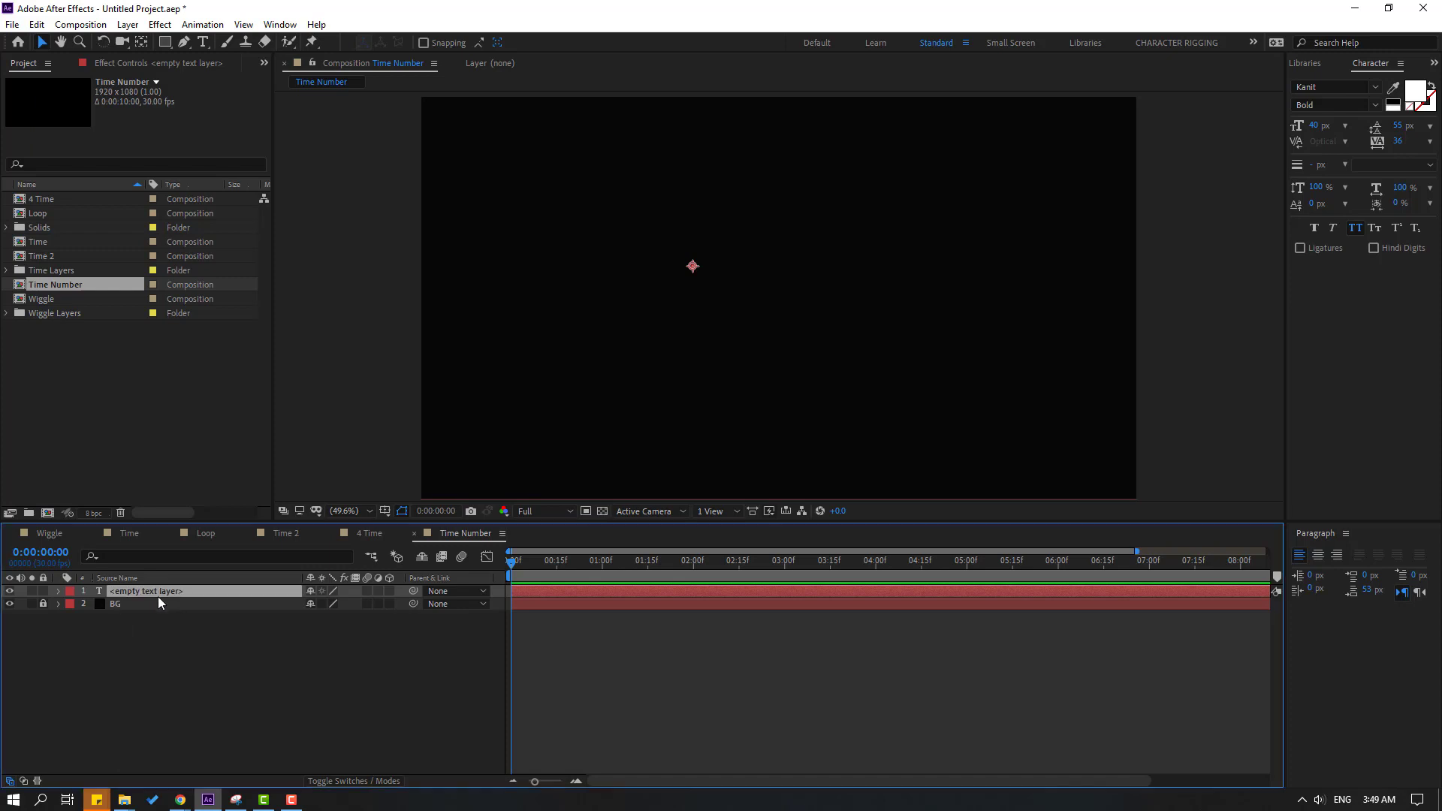
{"action": "left_click", "coordinate": [57, 592]}
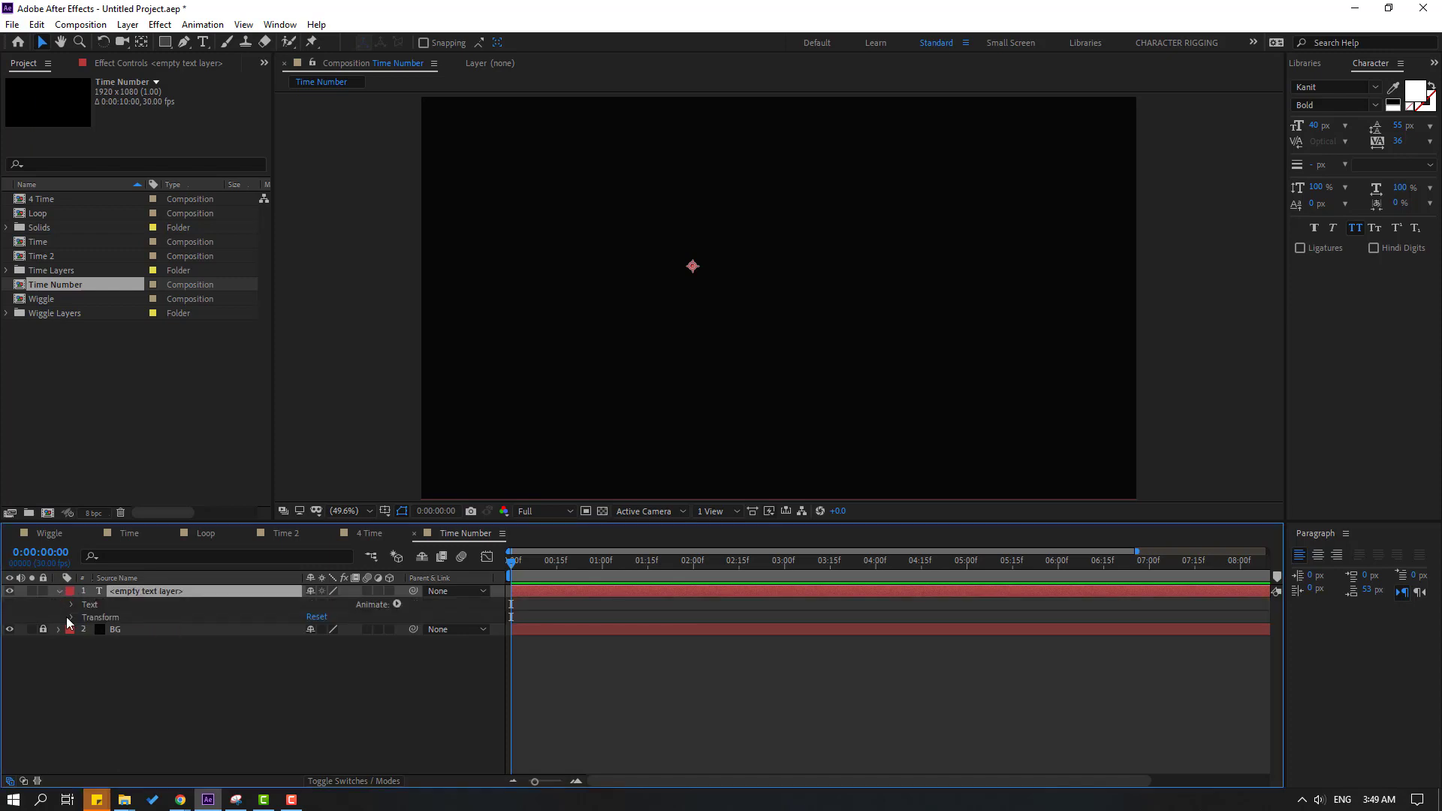
{"action": "left_click", "coordinate": [71, 605]}
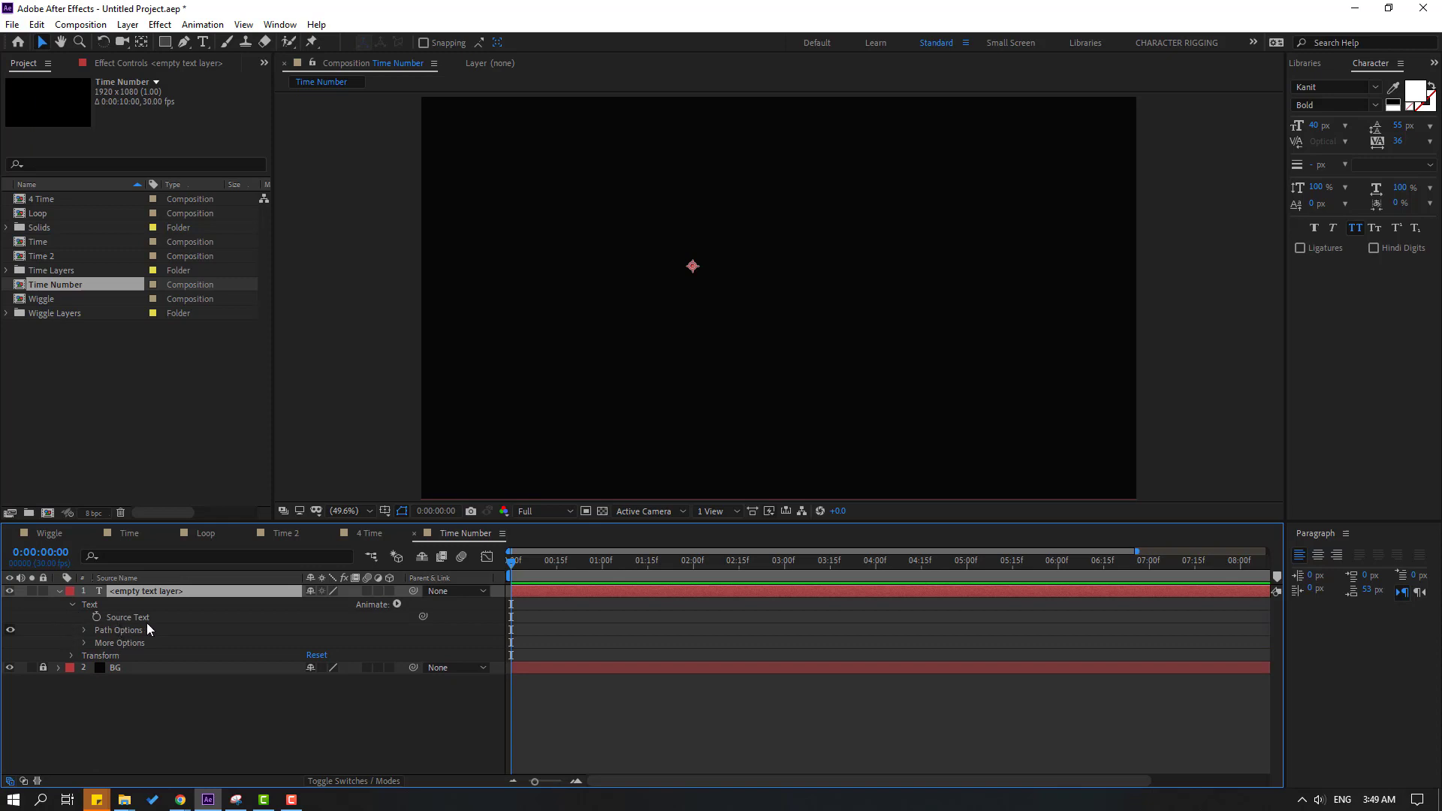
{"action": "left_click", "coordinate": [95, 618], "text": "alt"}
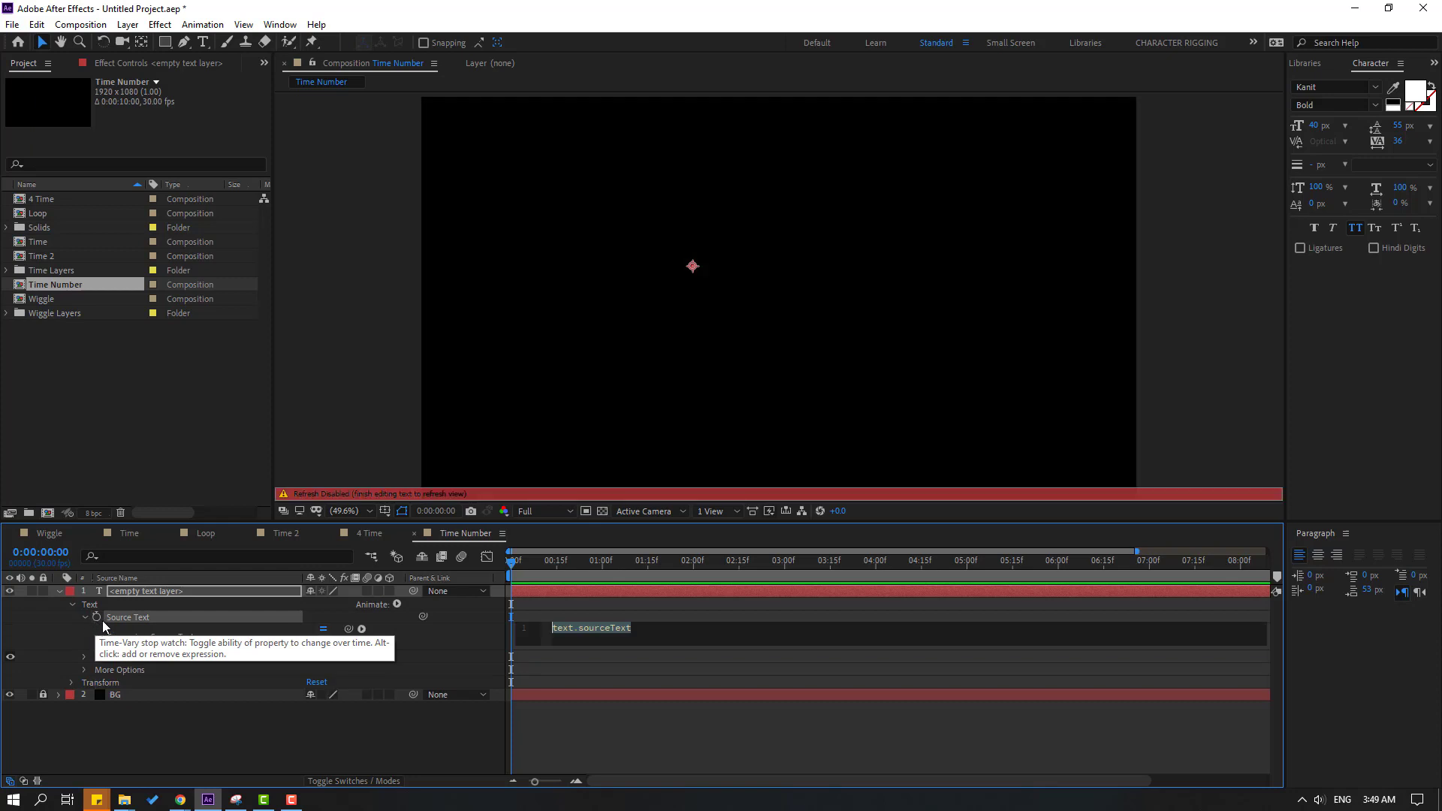
{"action": "type", "text": "math."}
{"action": "key", "text": "Delete"}
{"action": "type", "text": "M"}
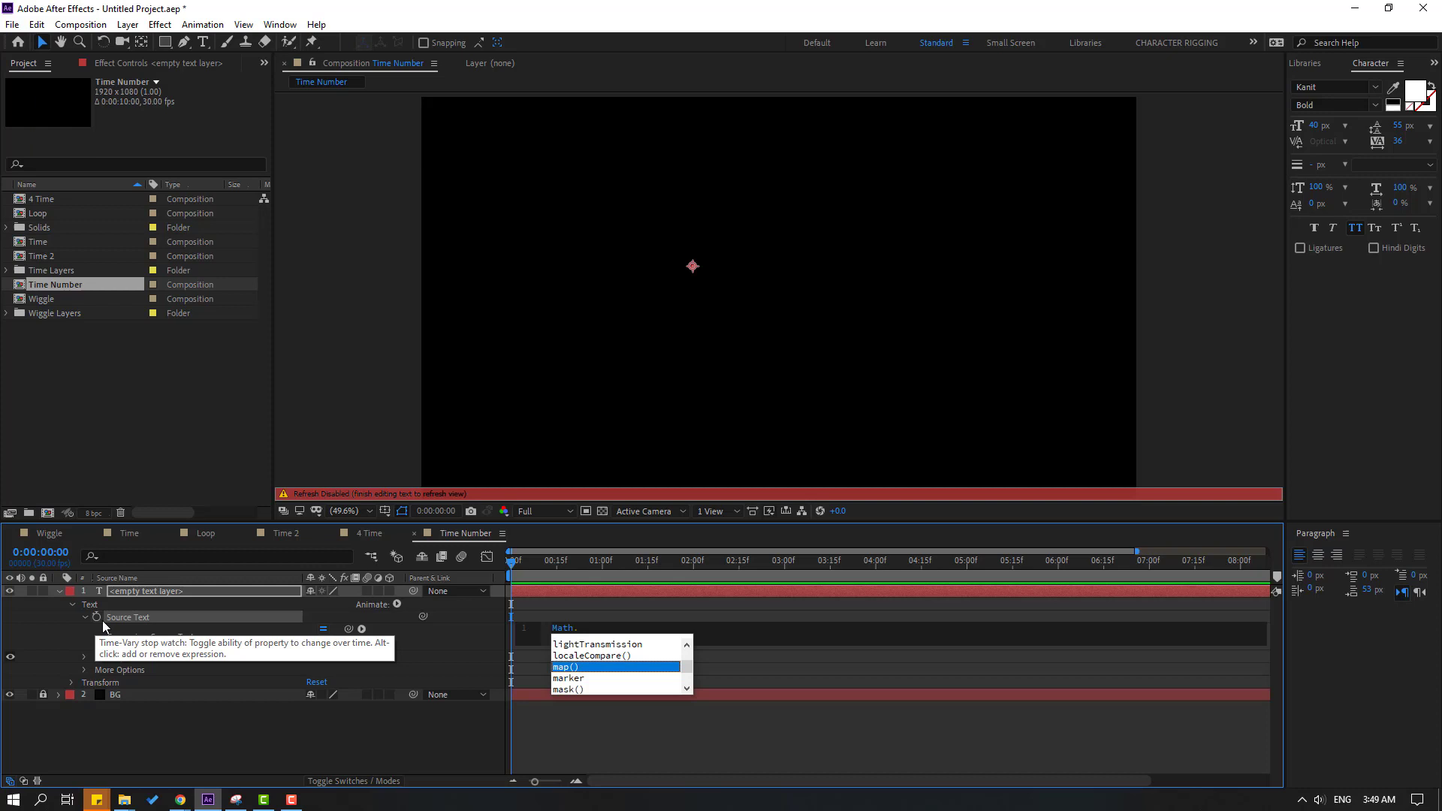
{"action": "key", "text": "Right"}
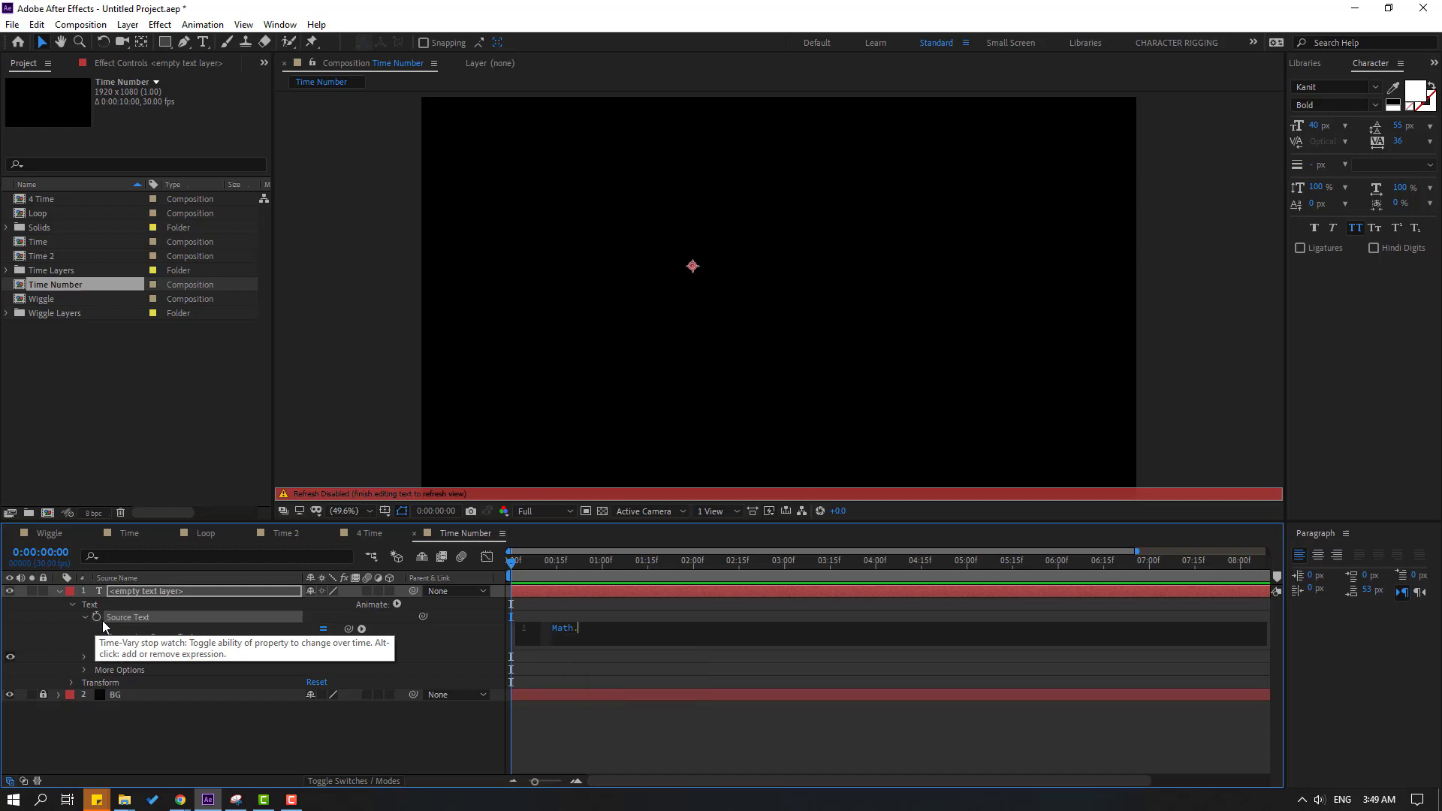
{"action": "type", "text": "round"}
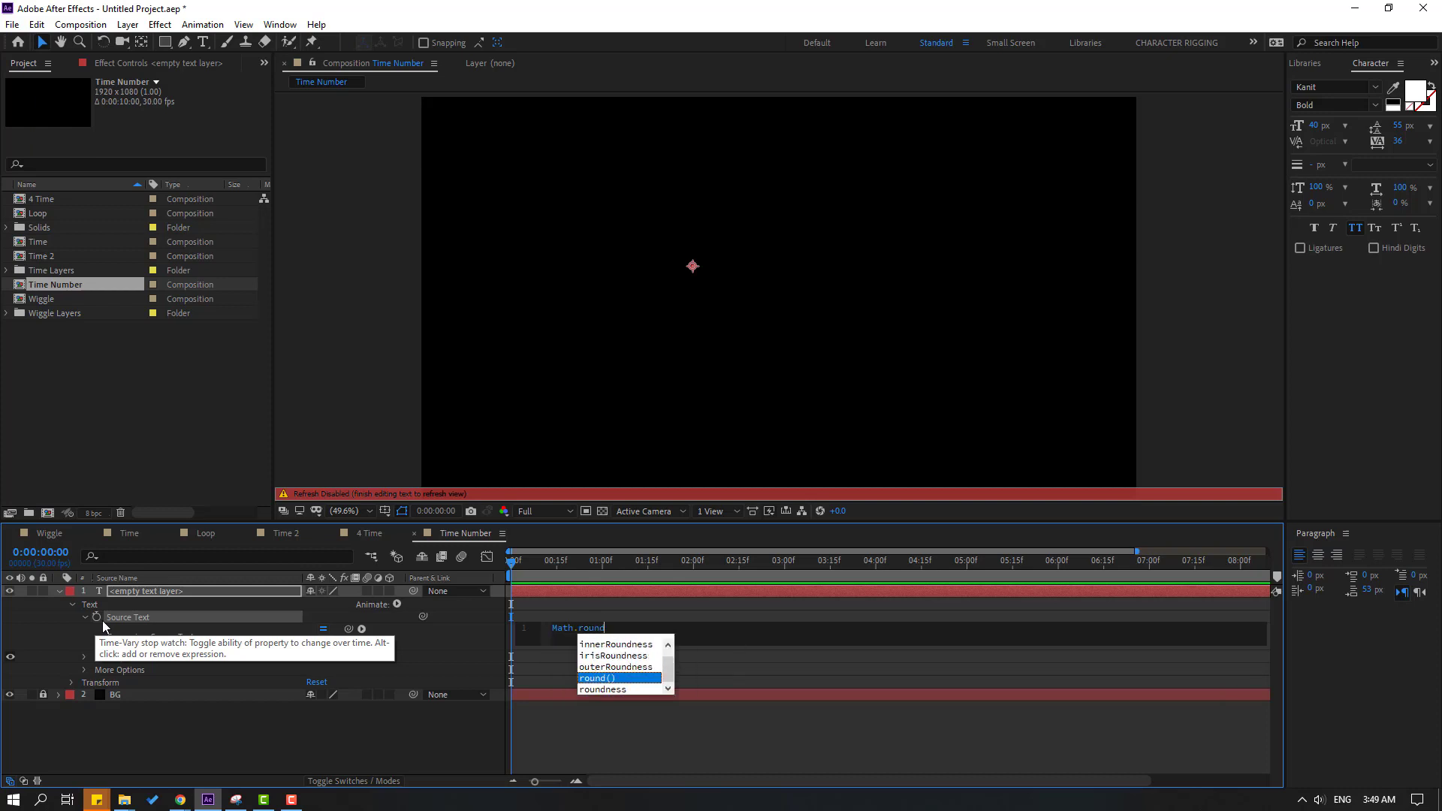
{"action": "type", "text": "(time*"}
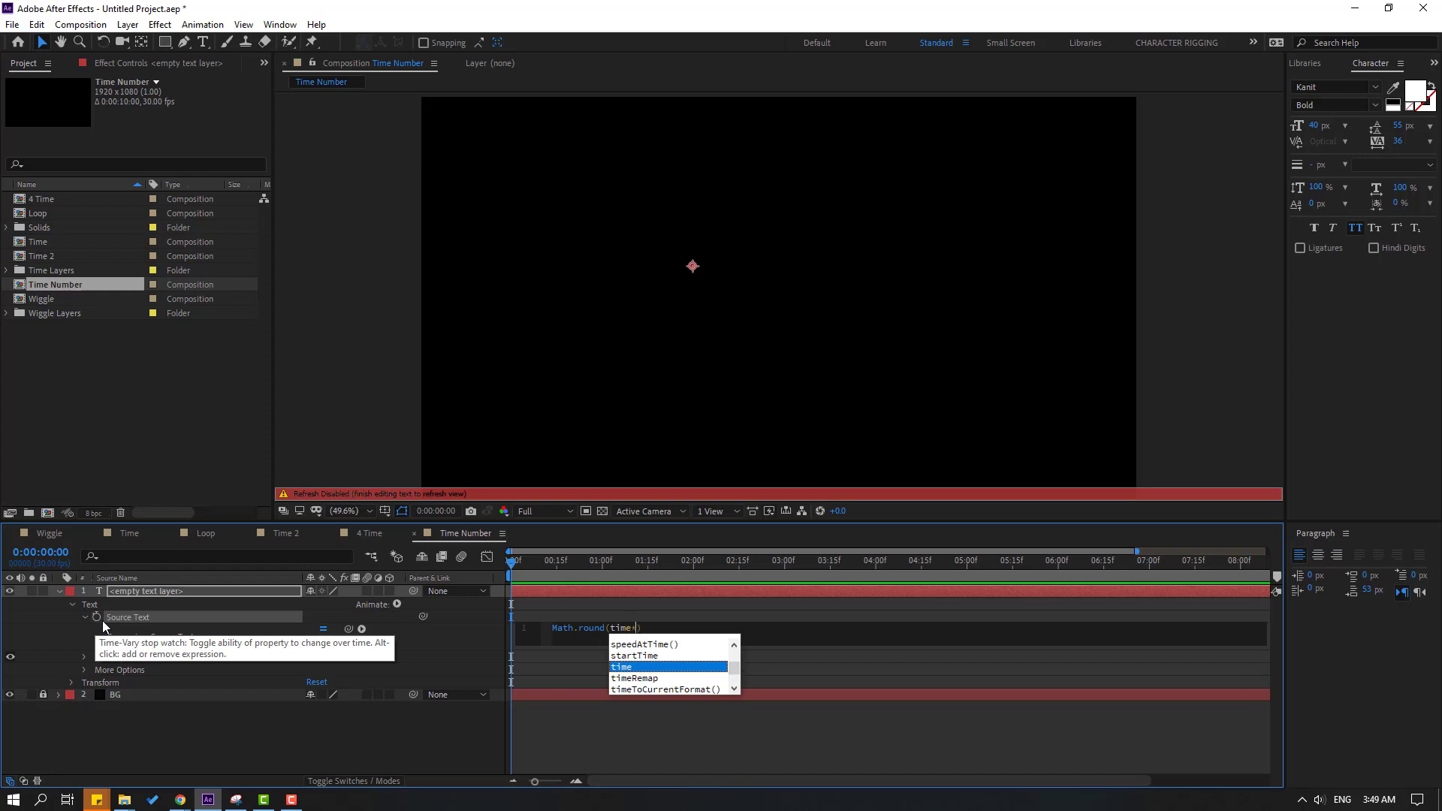
{"action": "key", "text": "Escape"}
{"action": "type", "text": "*100"}
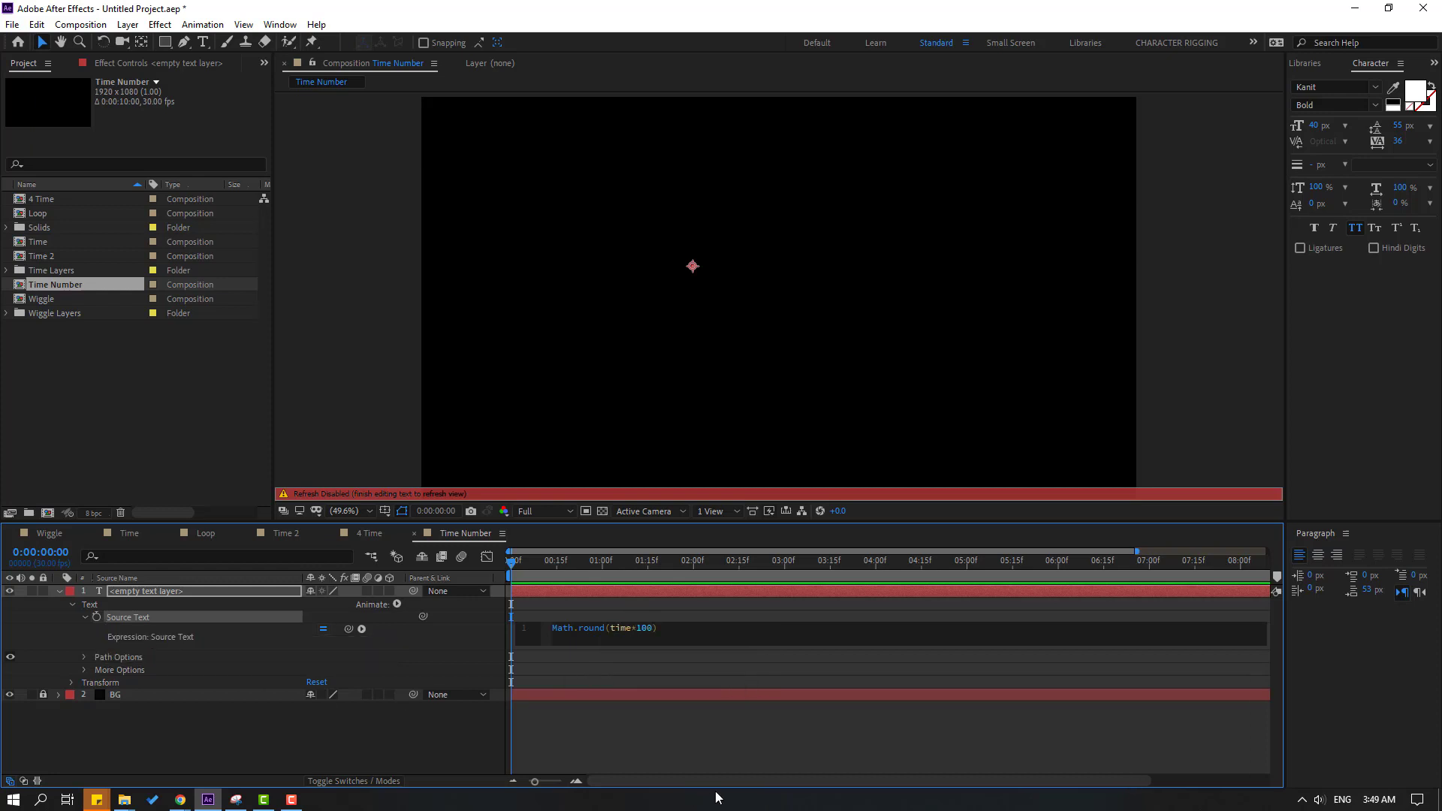
{"action": "left_click", "coordinate": [723, 741]}
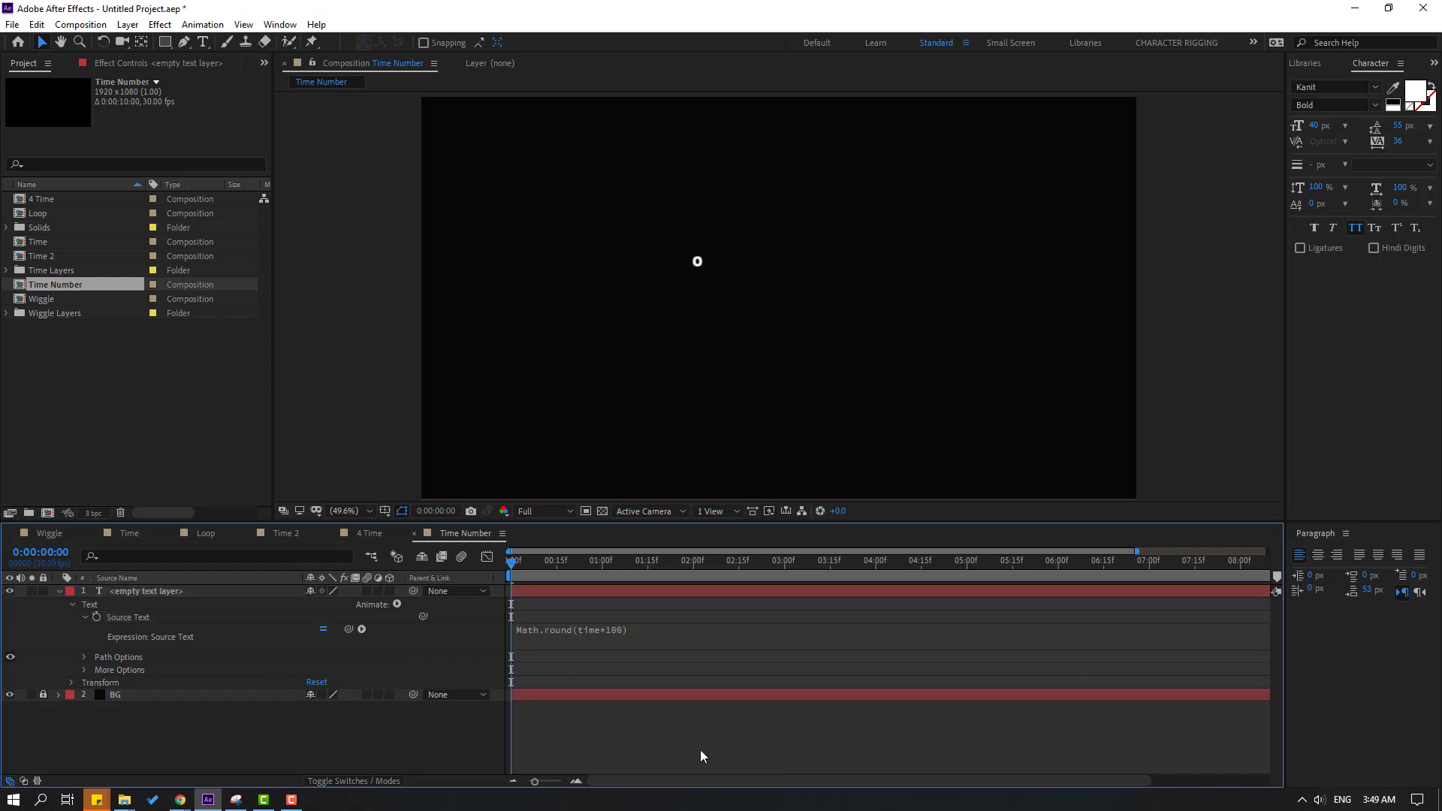
Preview the counter, then scale the text layer up to about 942%.
{"action": "key", "text": "space"}
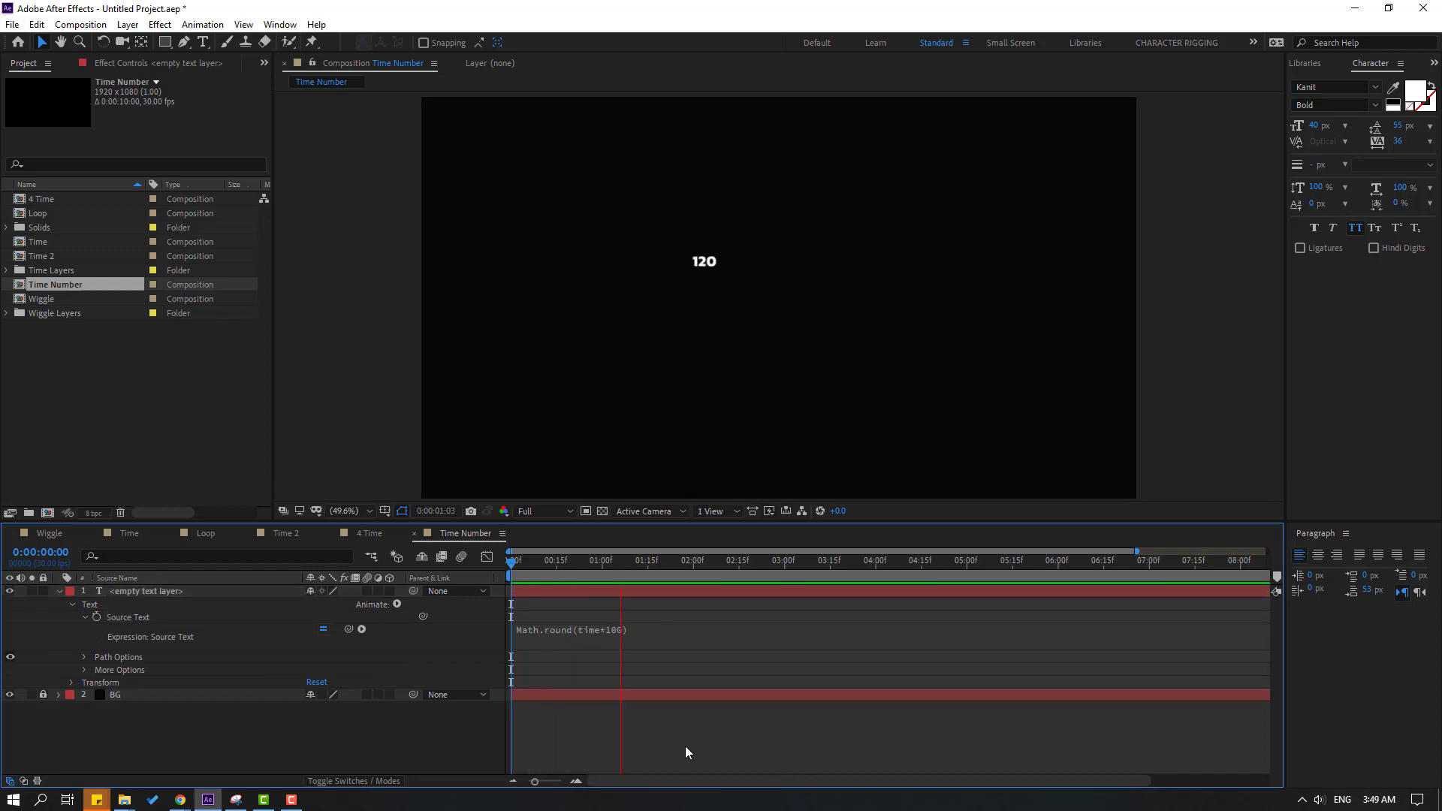
{"action": "key", "text": "space"}
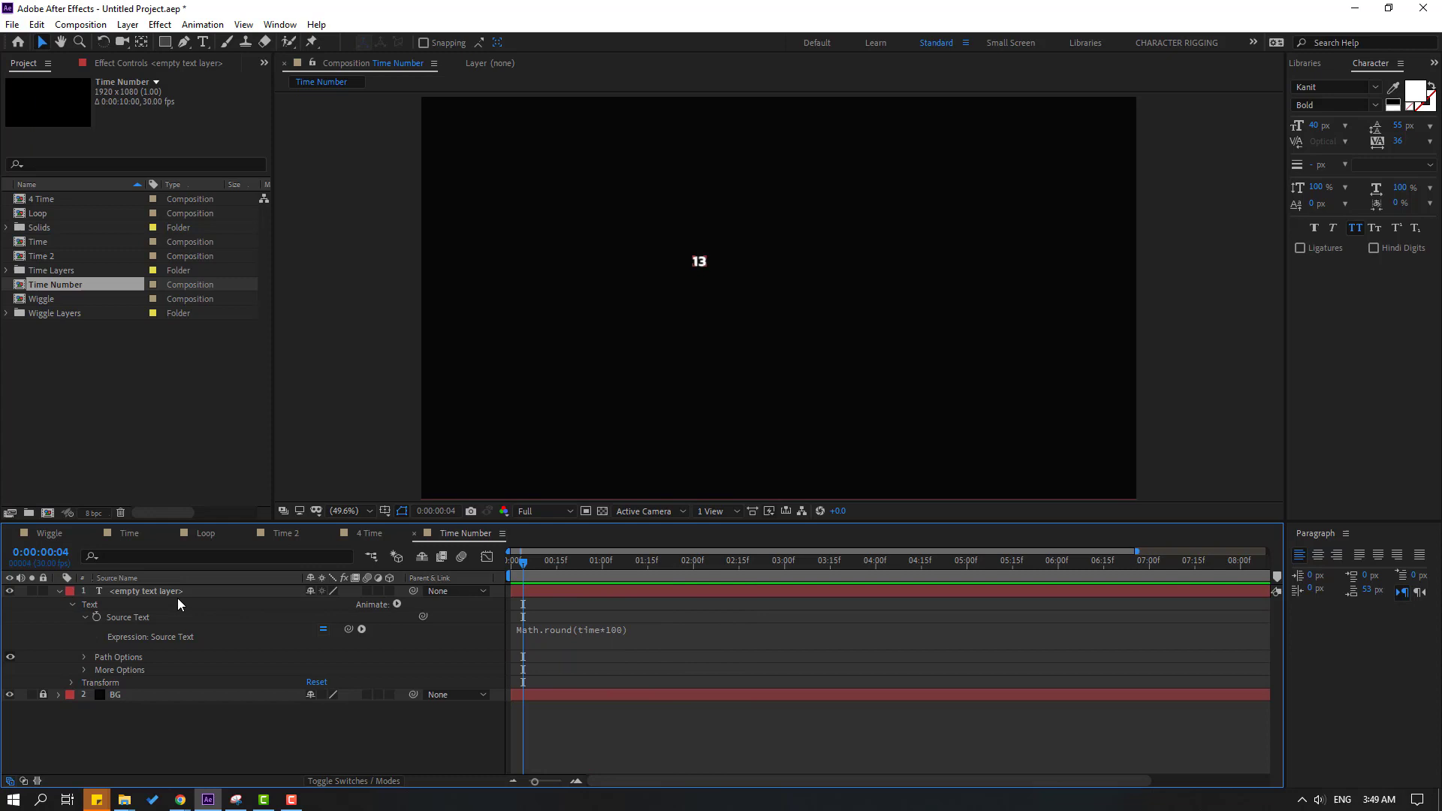
{"action": "left_click", "coordinate": [177, 593]}
{"action": "key", "text": "Return"}
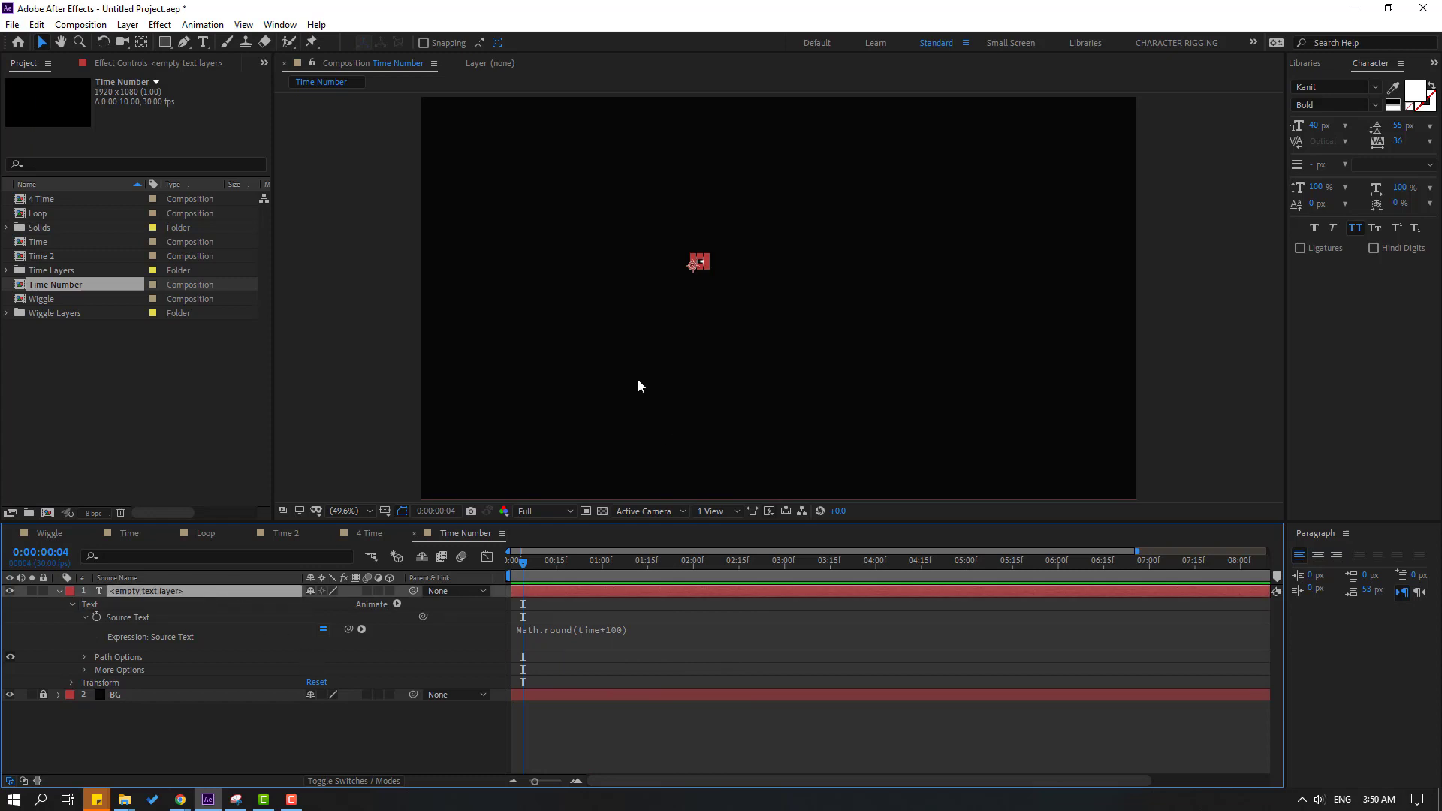
{"action": "key", "text": "s"}
{"action": "left_click_drag", "start_coordinate": [328, 604], "coordinate": [32, 647]}
Show the Source Text expression again and preview the enlarged counter.
{"action": "left_click", "coordinate": [59, 591]}
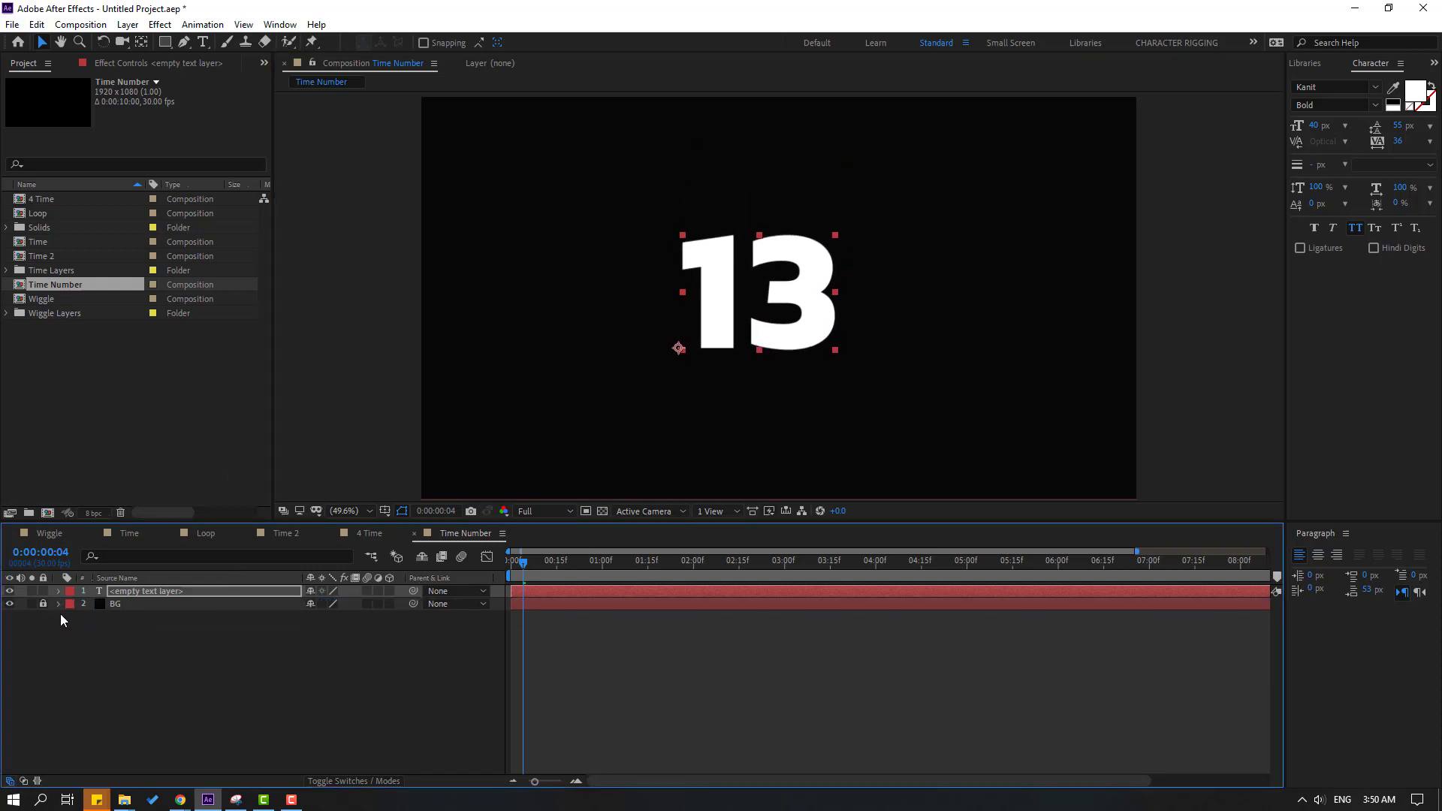
{"action": "left_click", "coordinate": [59, 591]}
{"action": "left_click", "coordinate": [72, 617]}
{"action": "left_click", "coordinate": [70, 605]}
{"action": "left_click", "coordinate": [85, 617]}
{"action": "left_click", "coordinate": [624, 723]}
{"action": "key", "text": "space"}
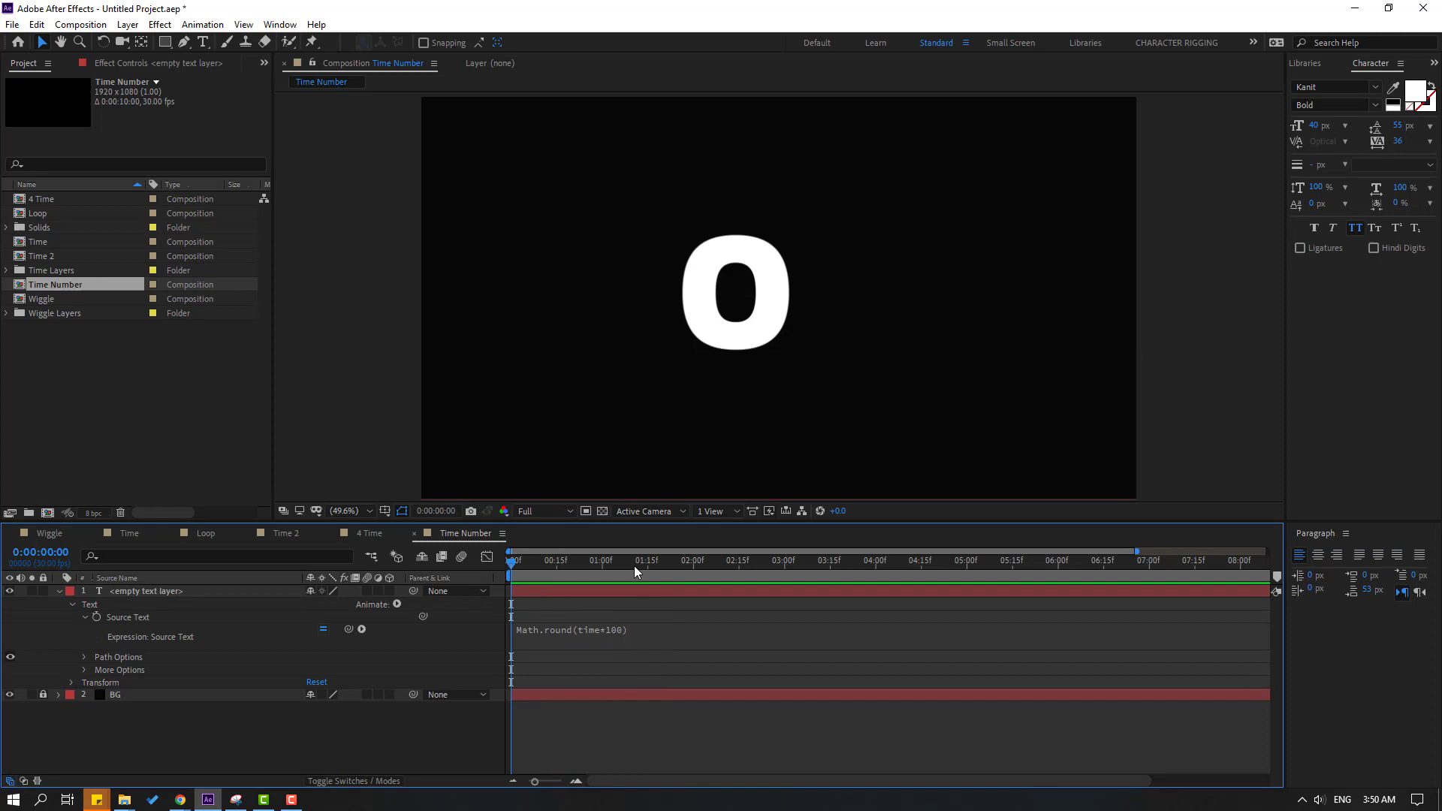
Change the Source Text multiplier to time*10 and preview the slower count.
{"action": "left_click", "coordinate": [1217, 562]}
{"action": "key", "text": "Page_Up"}
{"action": "key", "text": "minus"}
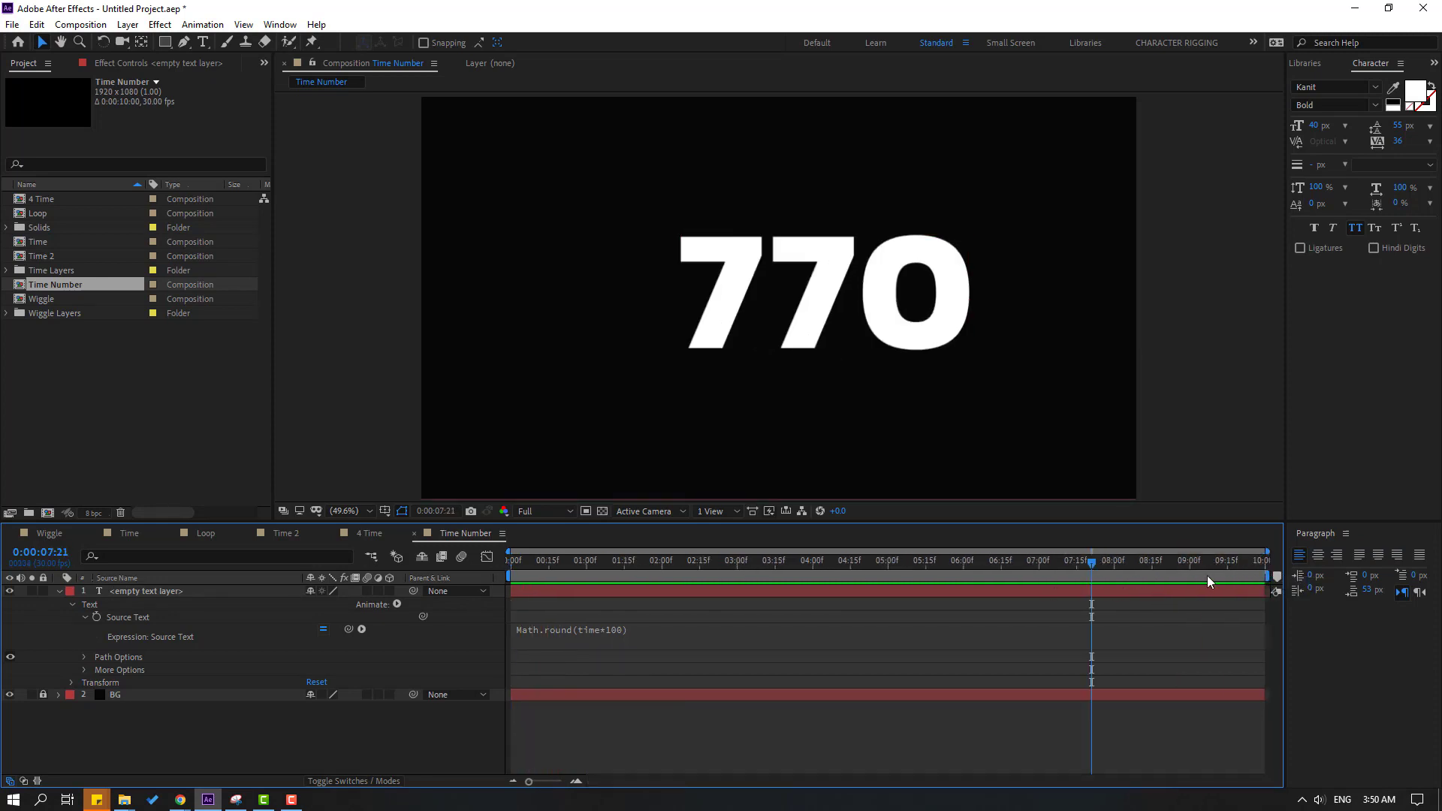
{"action": "key", "text": "End"}
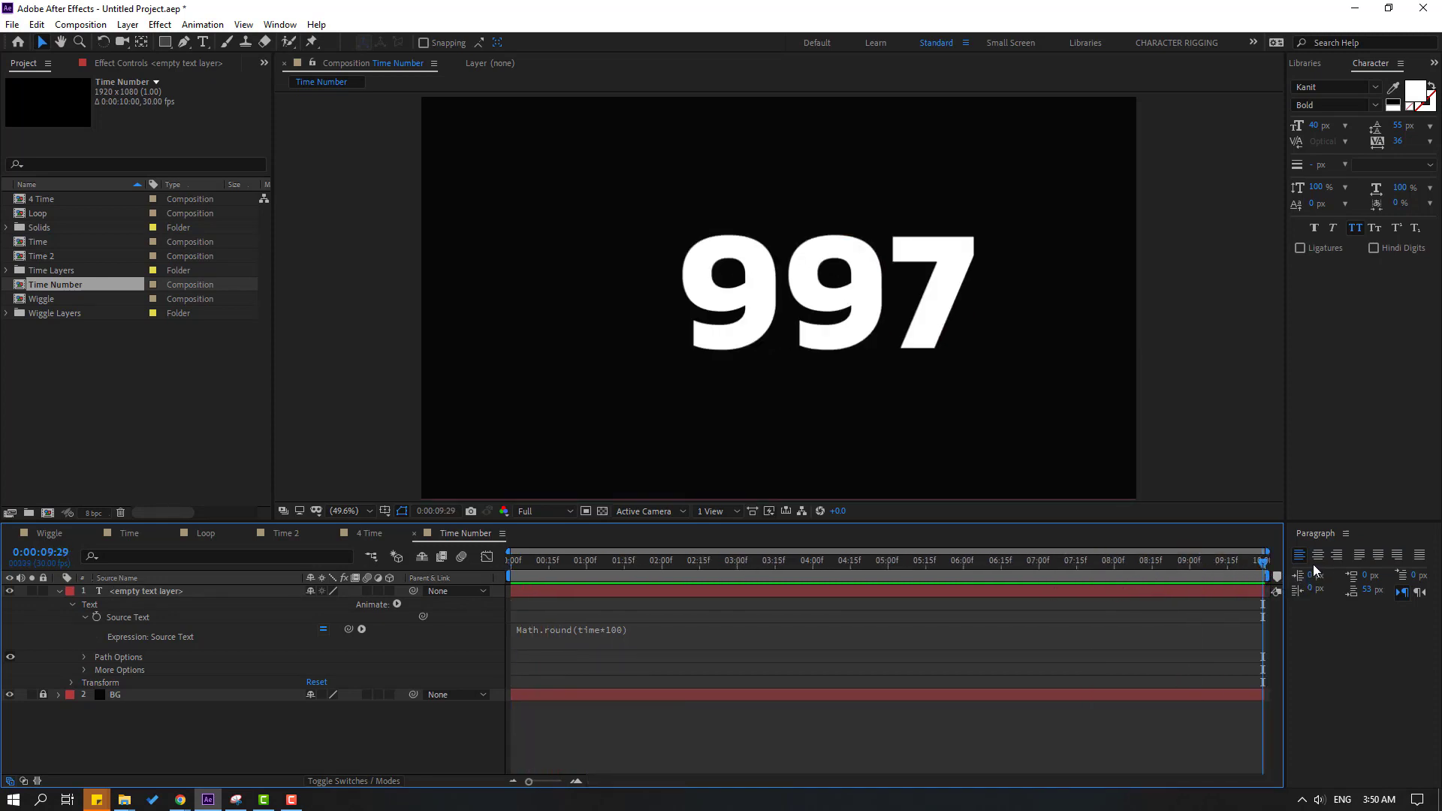
{"action": "key", "text": "Home"}
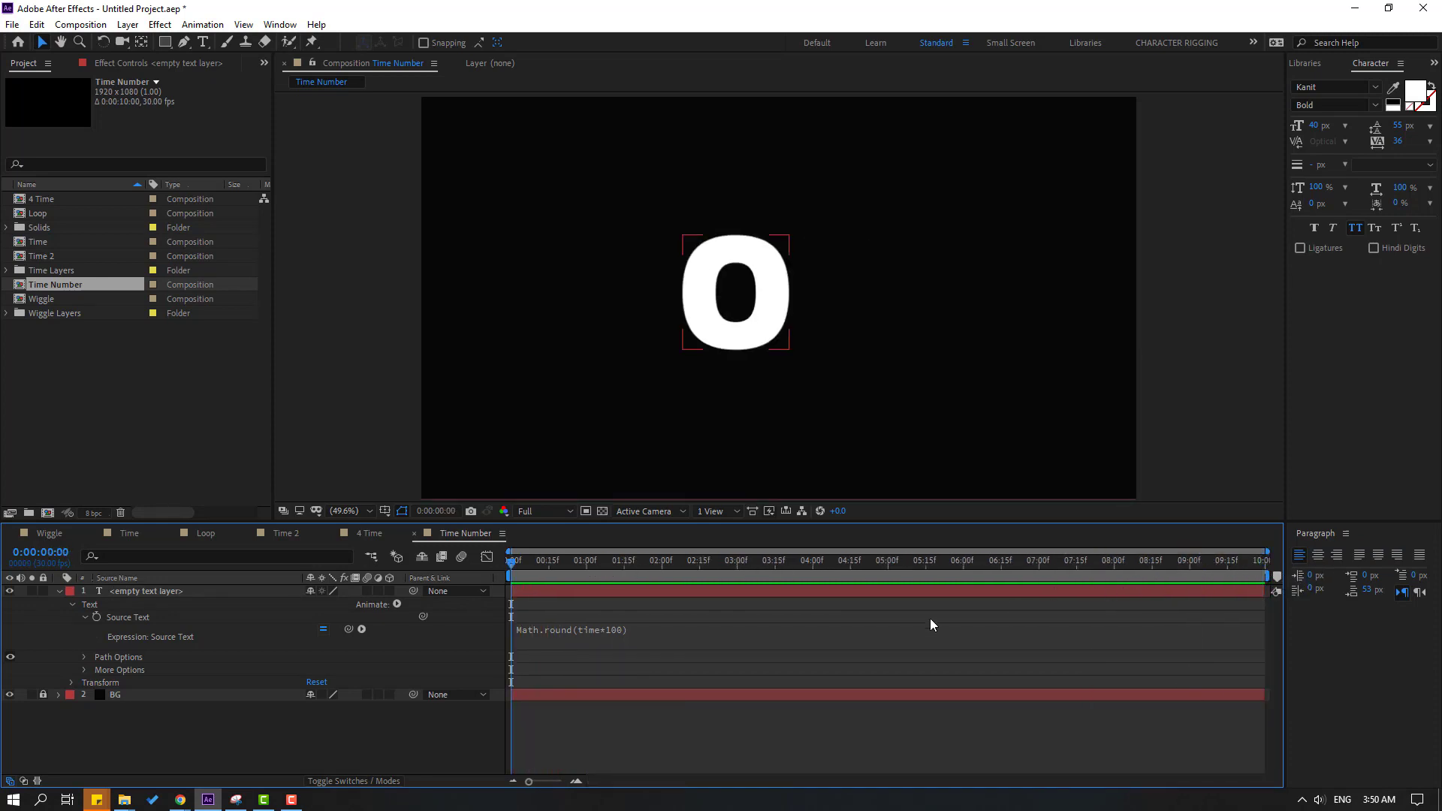
{"action": "left_click", "coordinate": [627, 633]}
{"action": "left_click", "coordinate": [652, 630]}
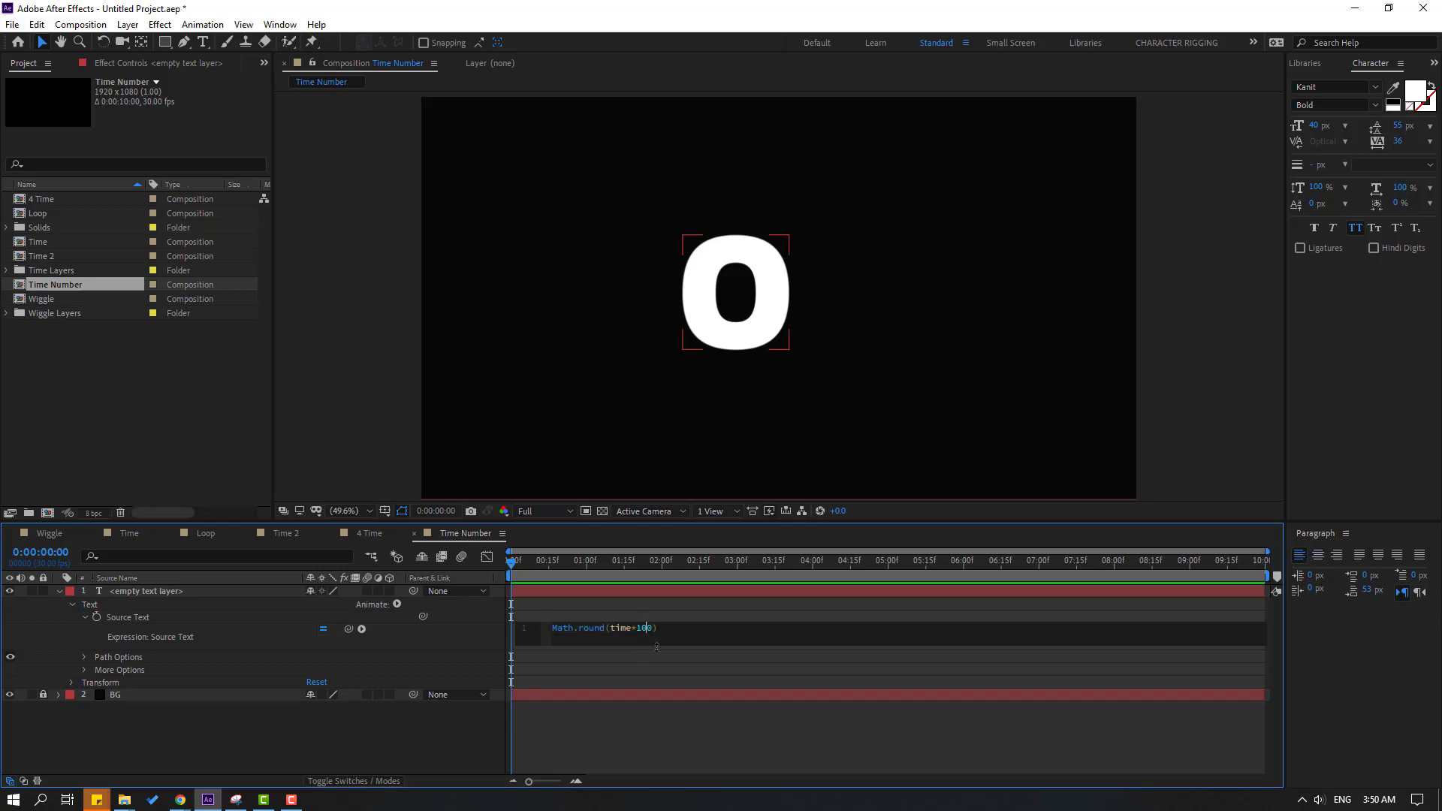
{"action": "key", "text": "BackSpace"}
{"action": "left_click", "coordinate": [627, 718]}
{"action": "key", "text": "space"}
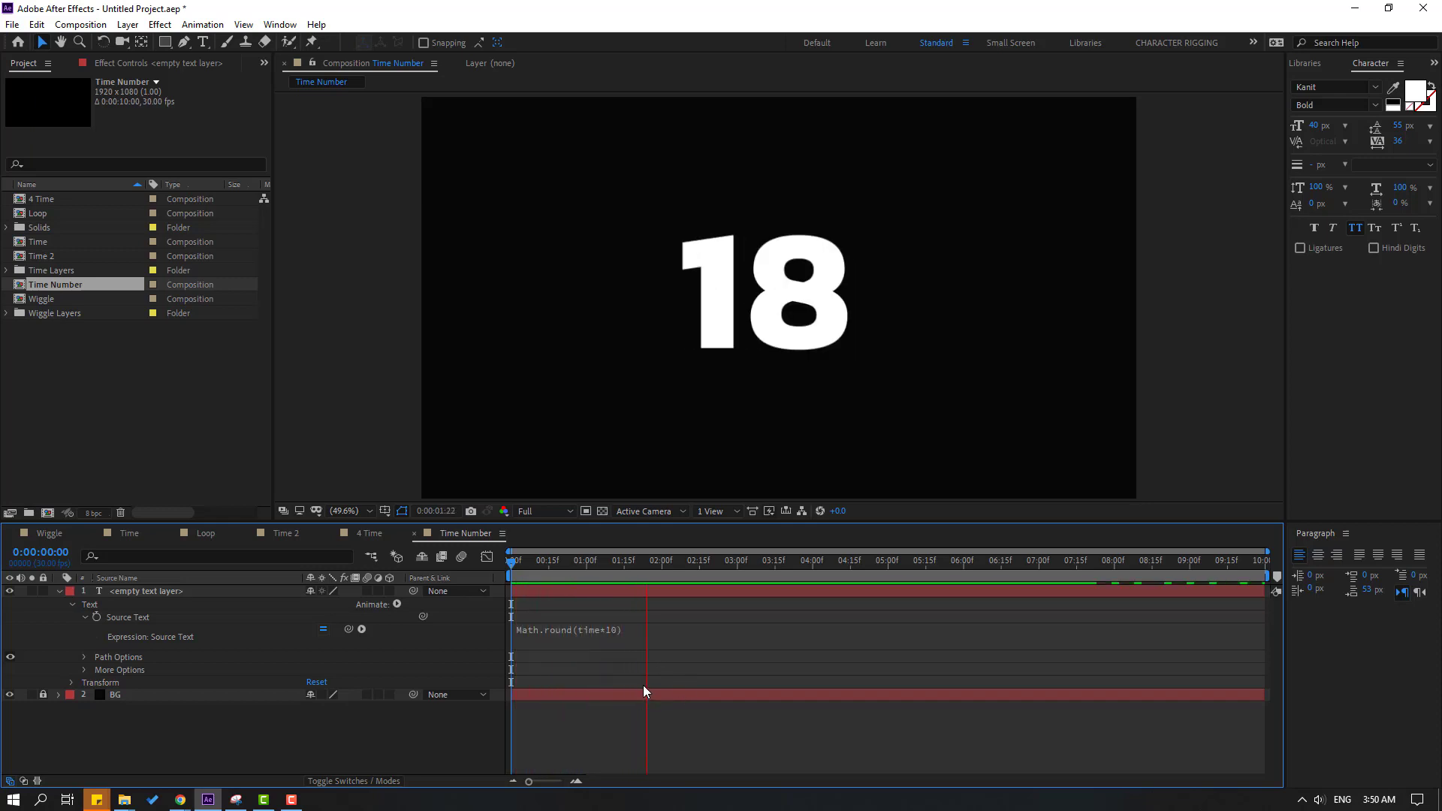
Change the multiplier to time*1 so the number rises once per second, and preview.
{"action": "left_click", "coordinate": [766, 562]}
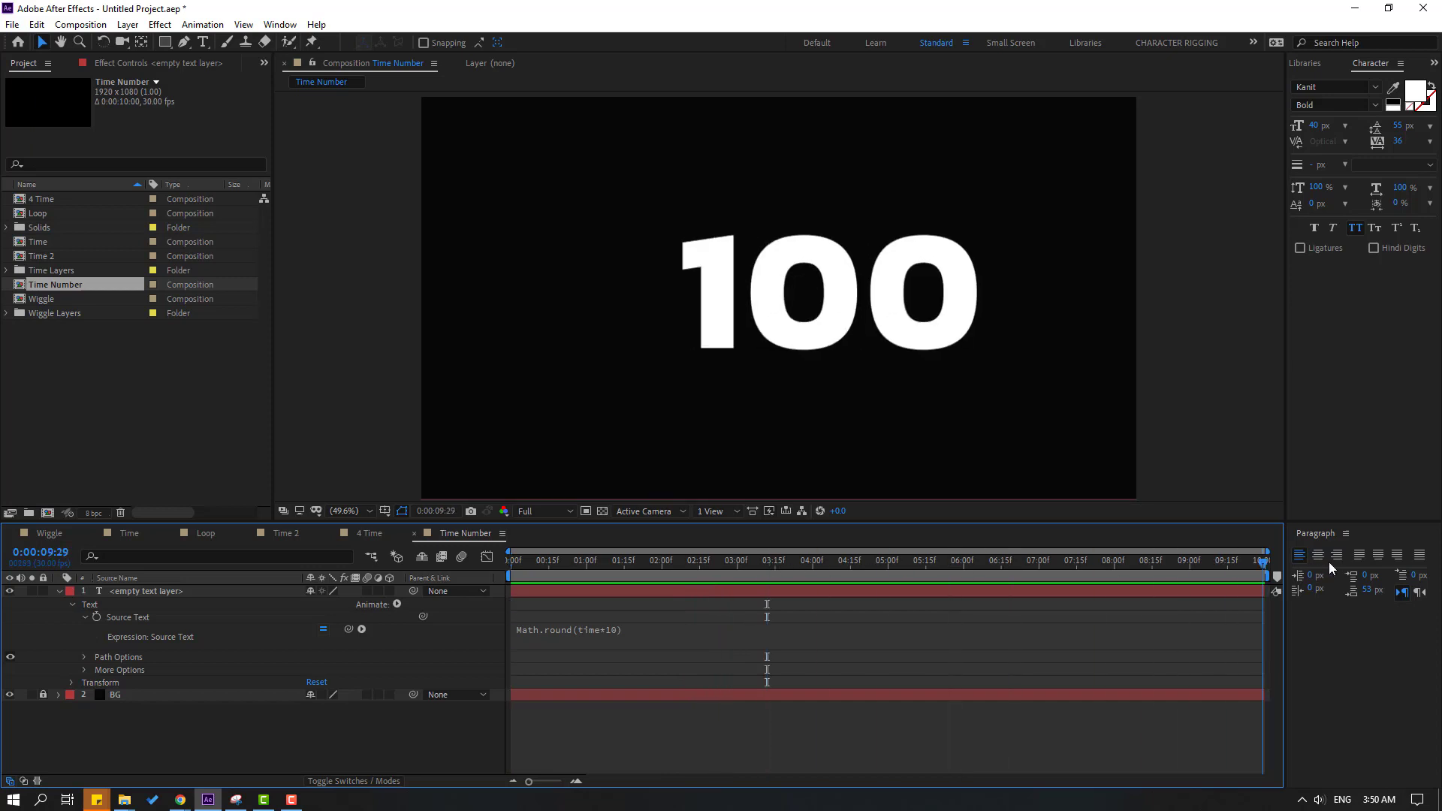
{"action": "left_click_drag", "start_coordinate": [866, 565], "coordinate": [461, 583]}
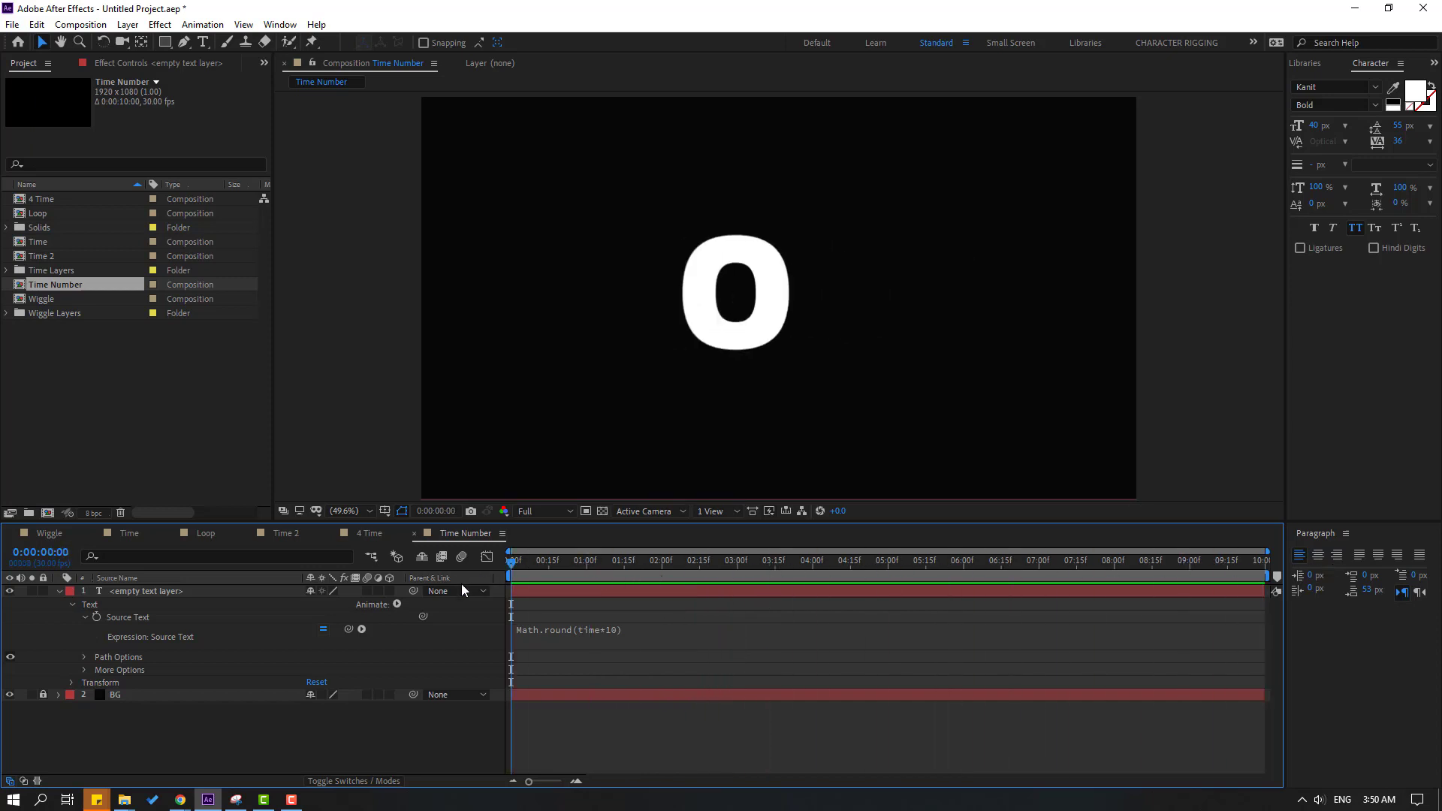
{"action": "left_click", "coordinate": [598, 643]}
{"action": "left_click", "coordinate": [643, 632]}
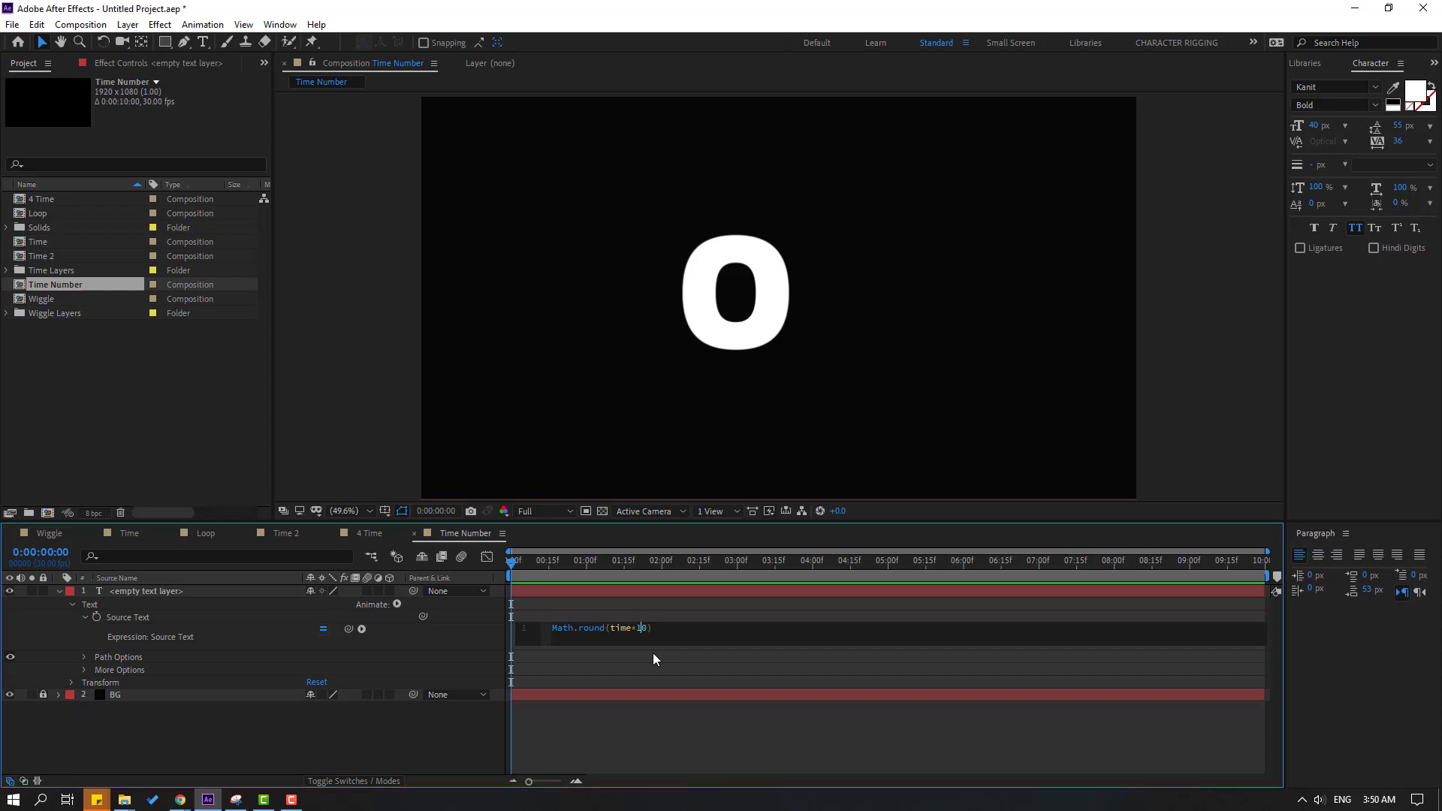
{"action": "key", "text": "BackSpace"}
{"action": "left_click", "coordinate": [620, 740]}
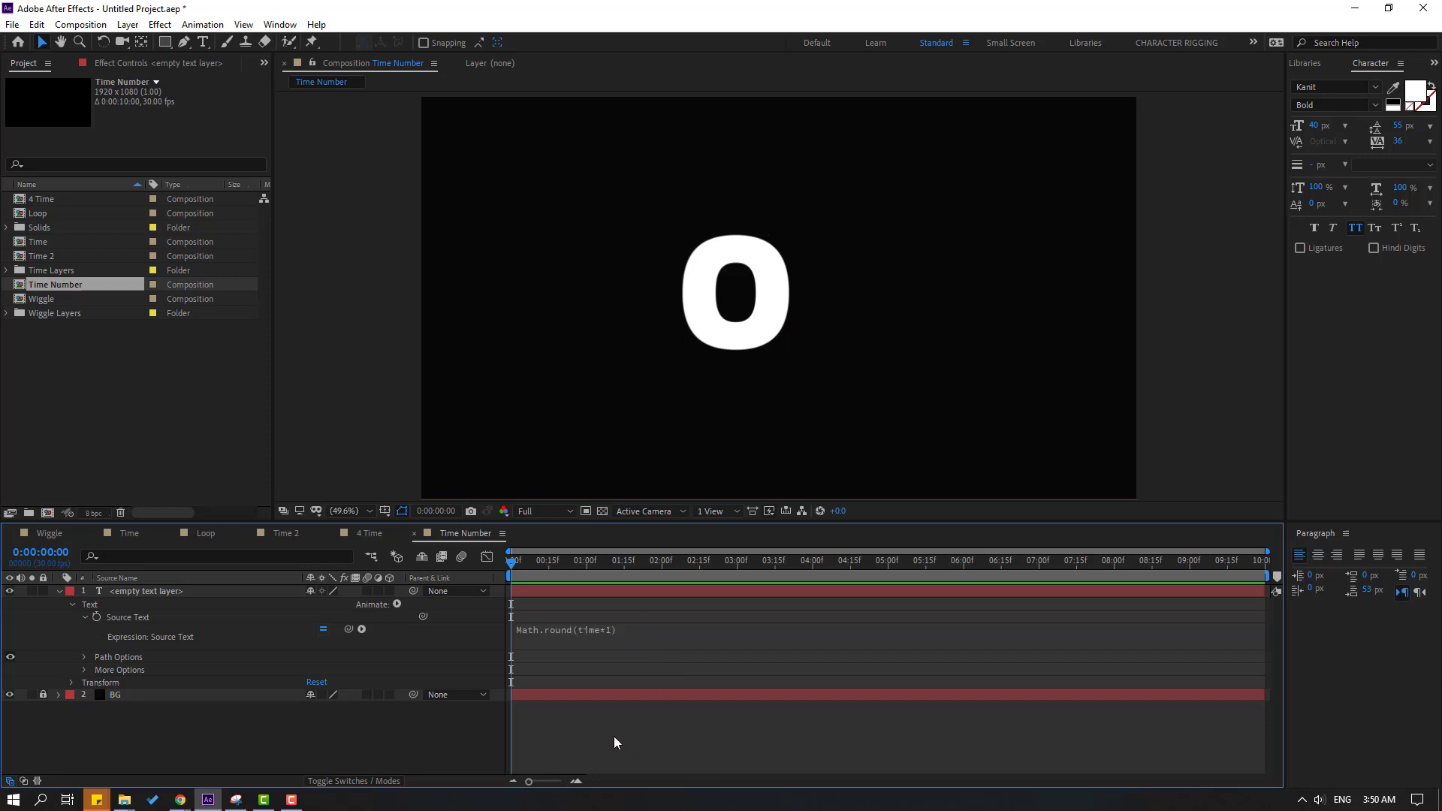
{"action": "key", "text": "space"}
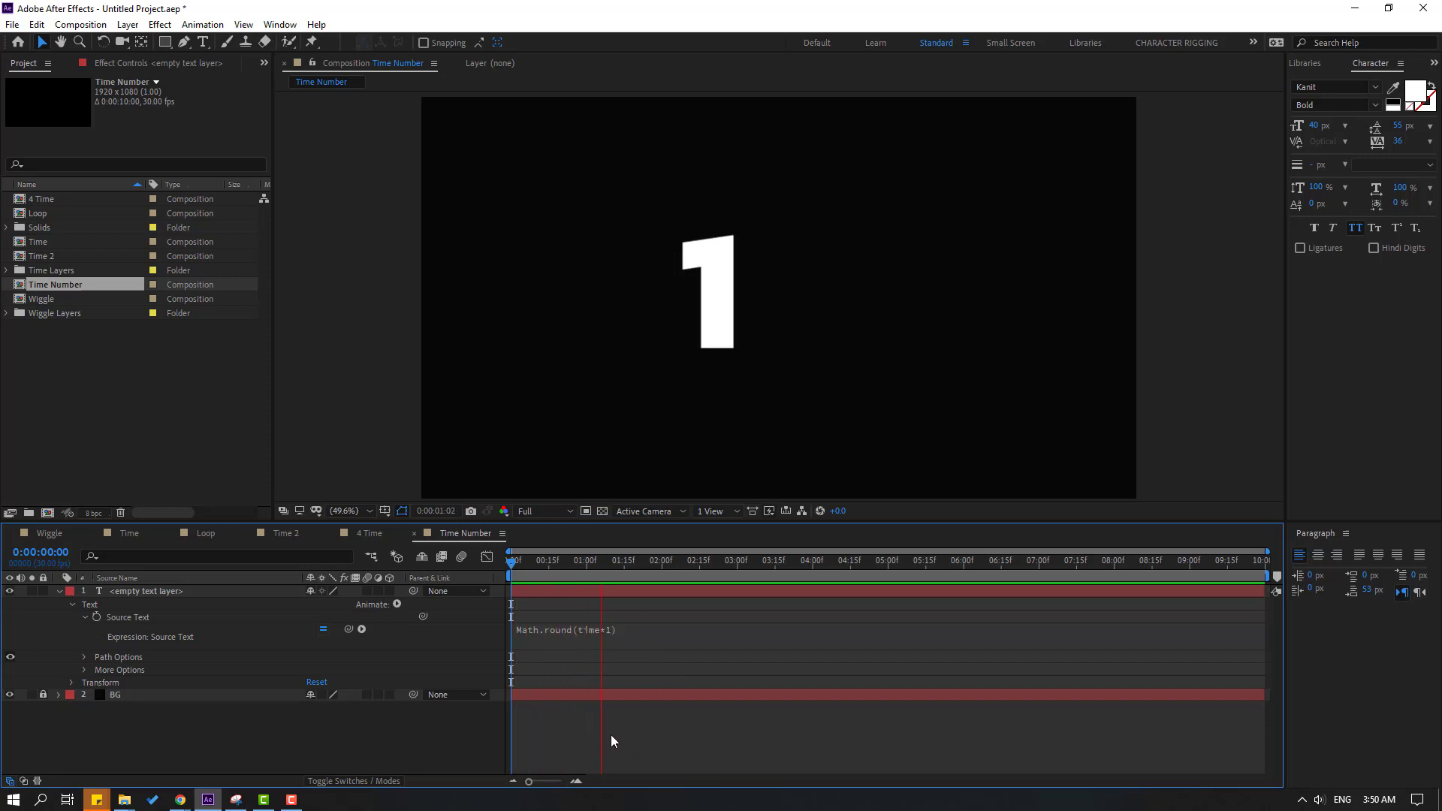